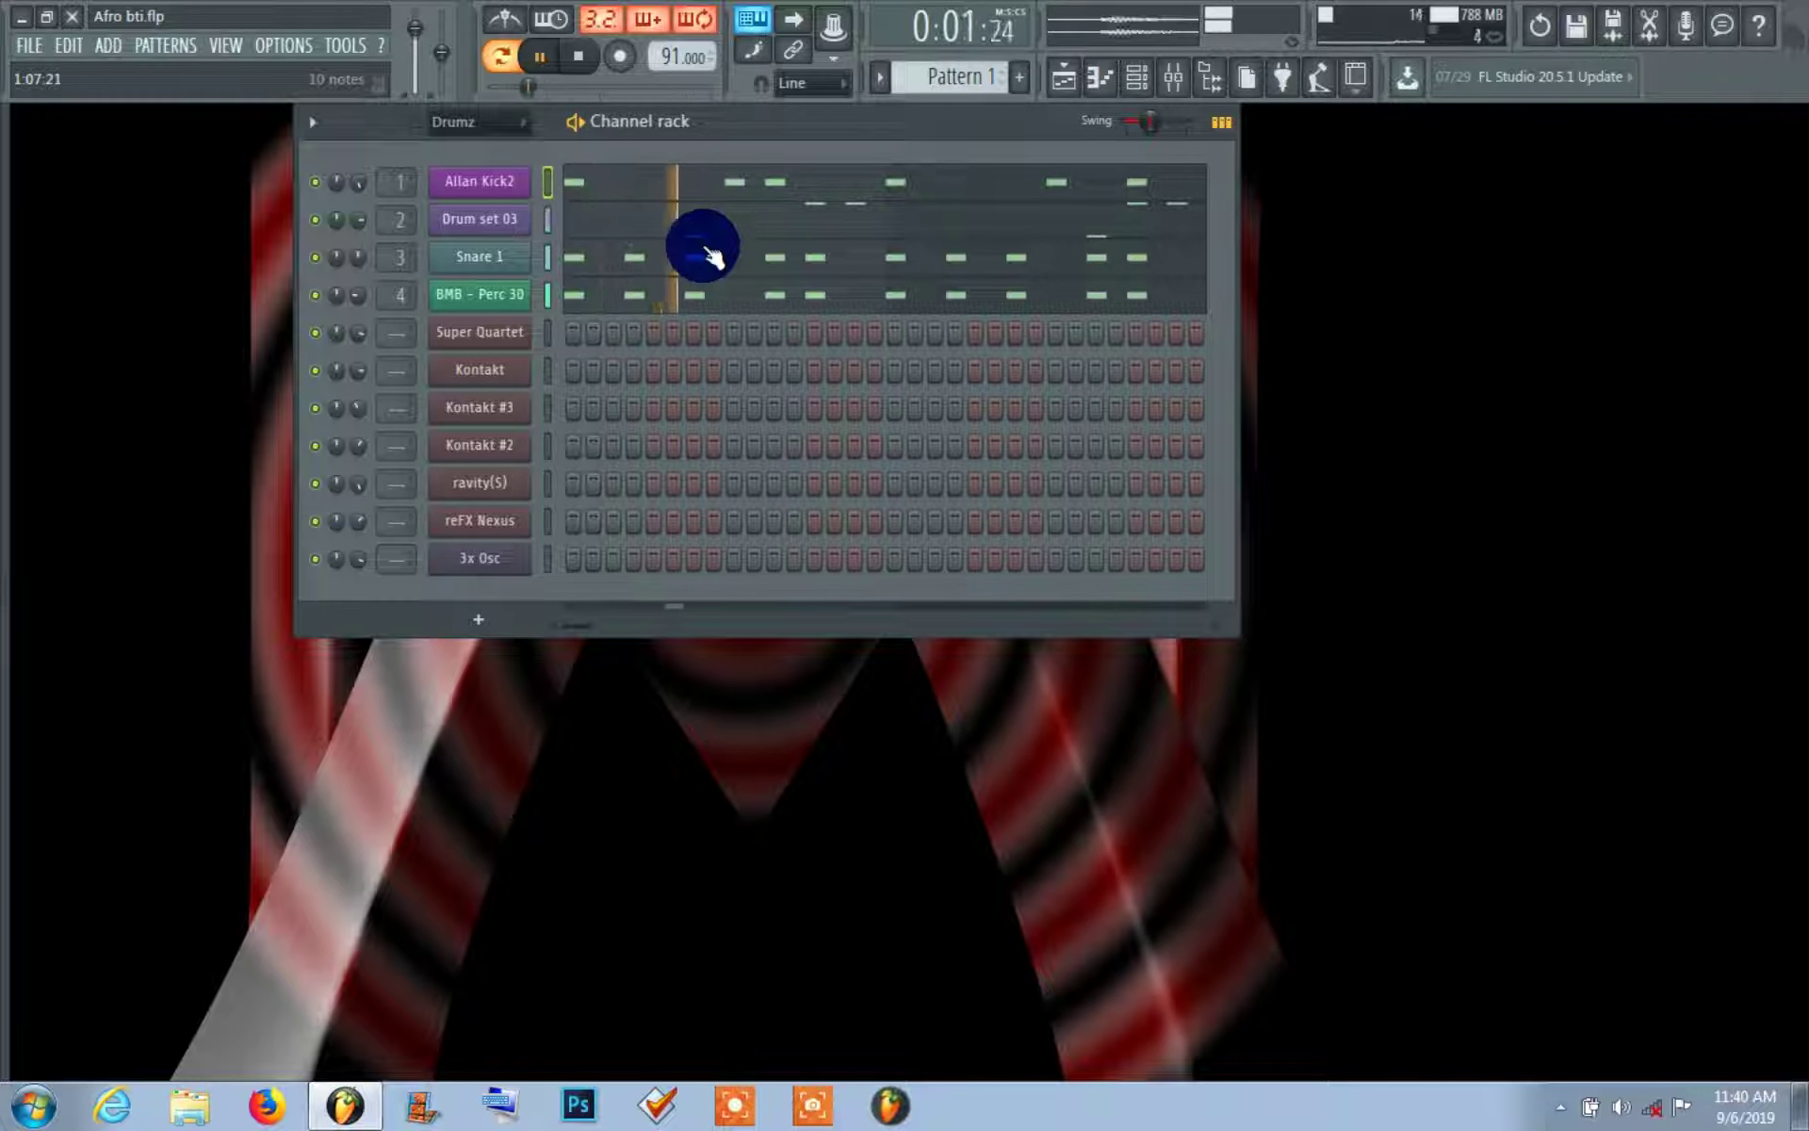
# - Adjust the Snare 1 channel's volume while Pattern 1 plays, and stop playback
pyautogui.moveTo(367, 267); pyautogui.dragTo(362, 251)
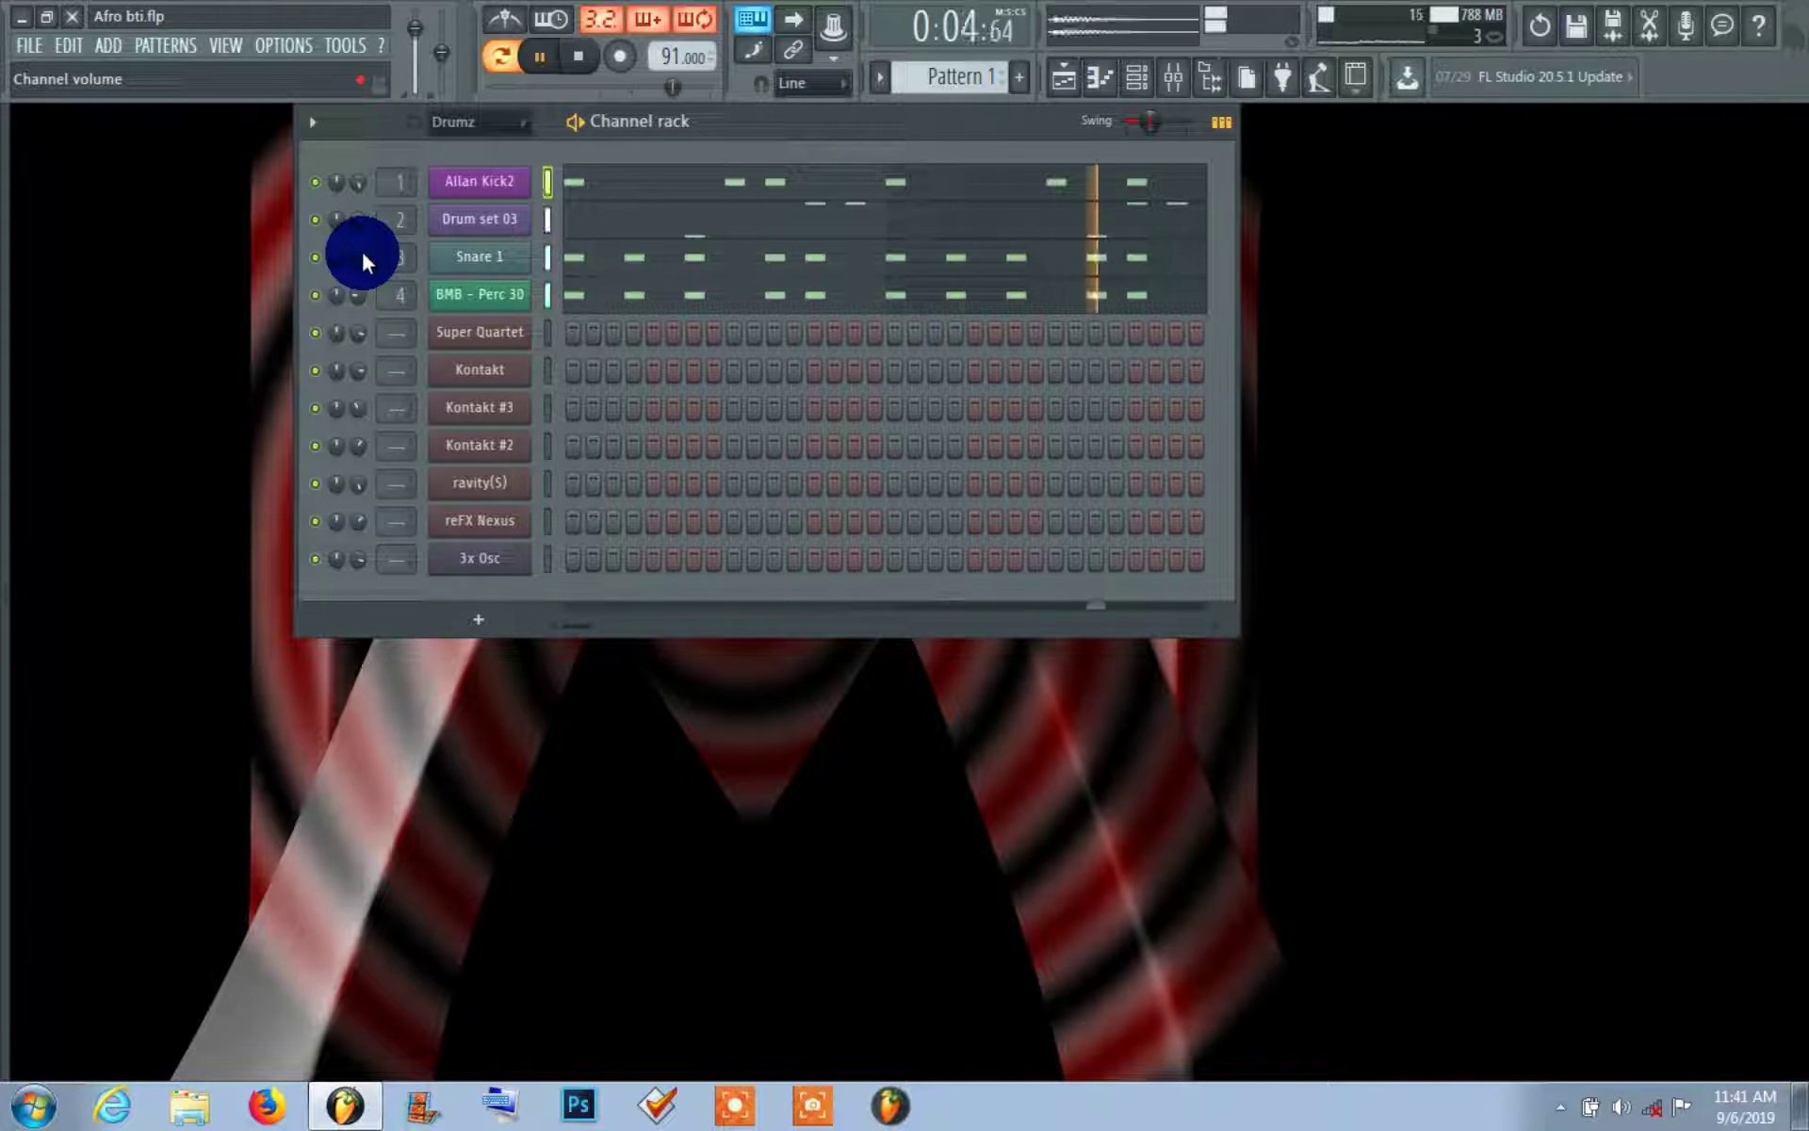
pyautogui.press('space')
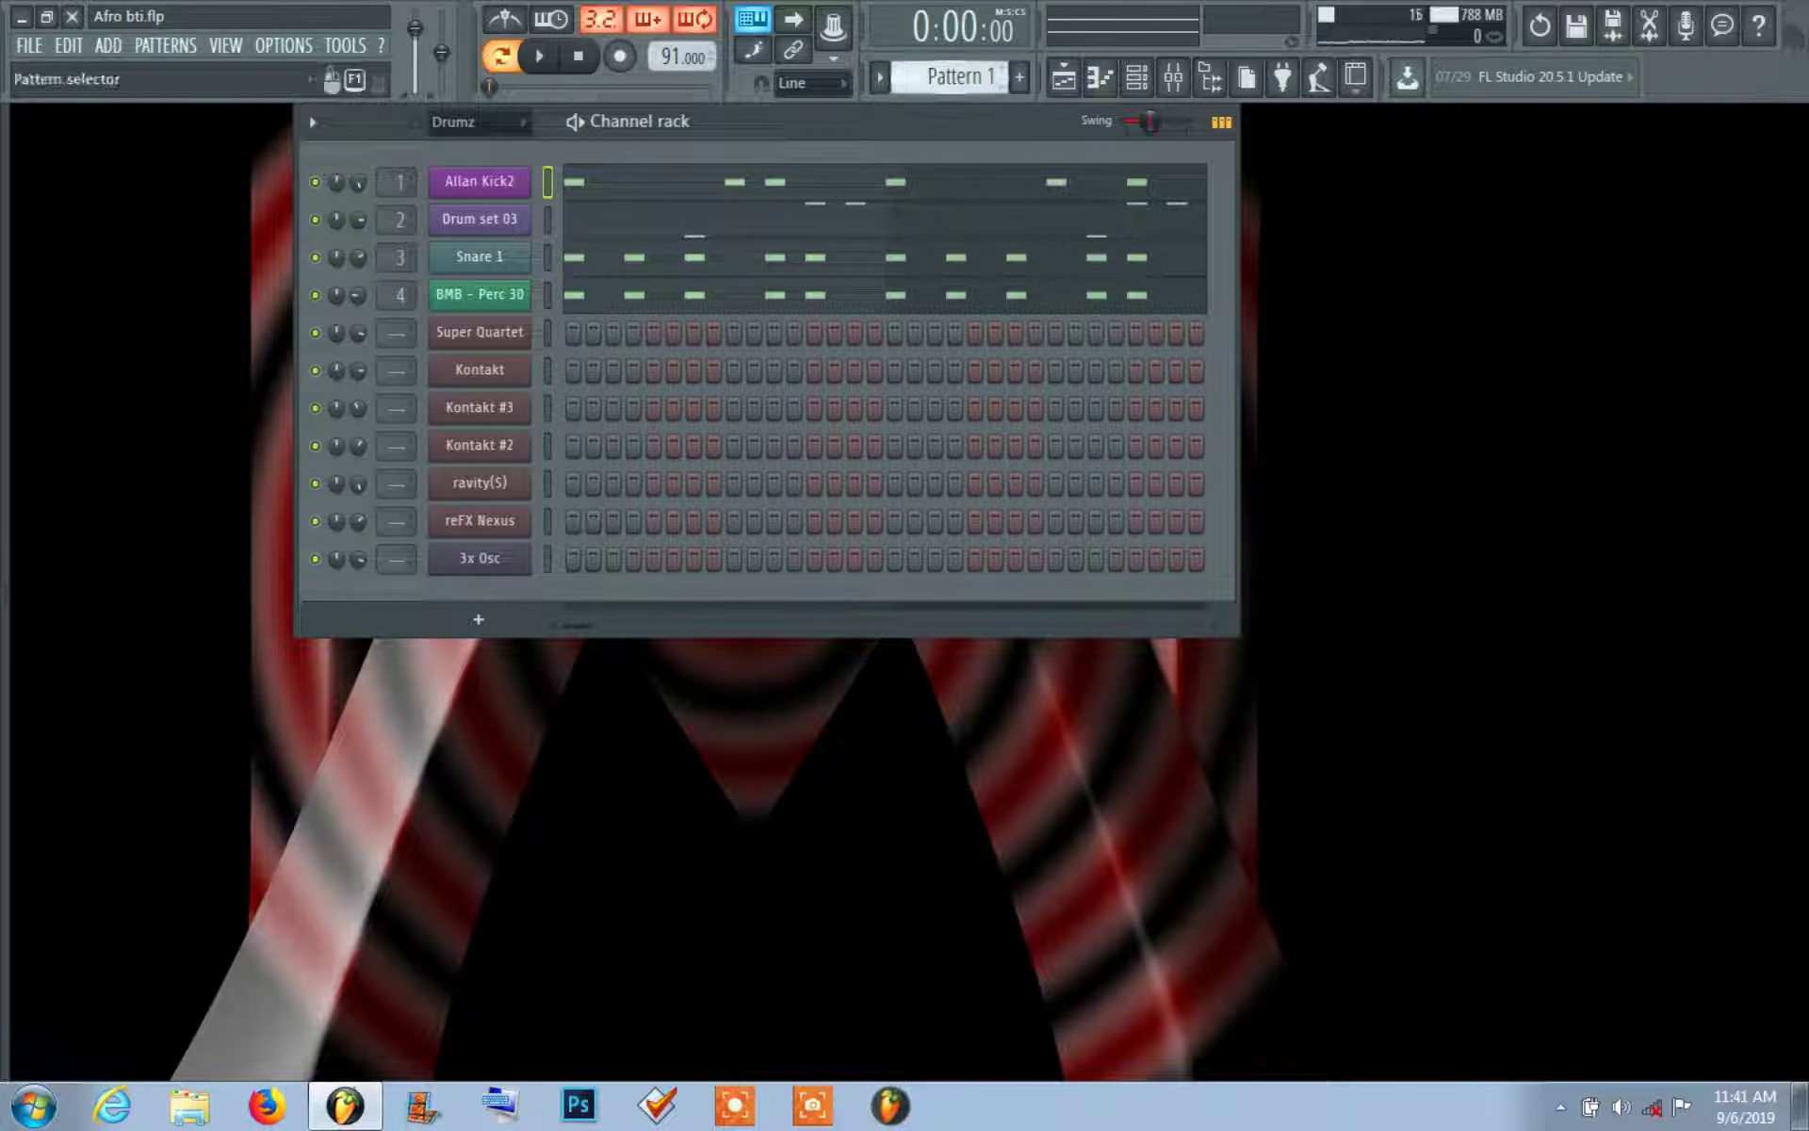
# - In Pattern 2's Kontakt #3 piano roll, shift the bar 1 D4 note one step later to 1:11:00
pyautogui.scroll(-1, 947, 77)
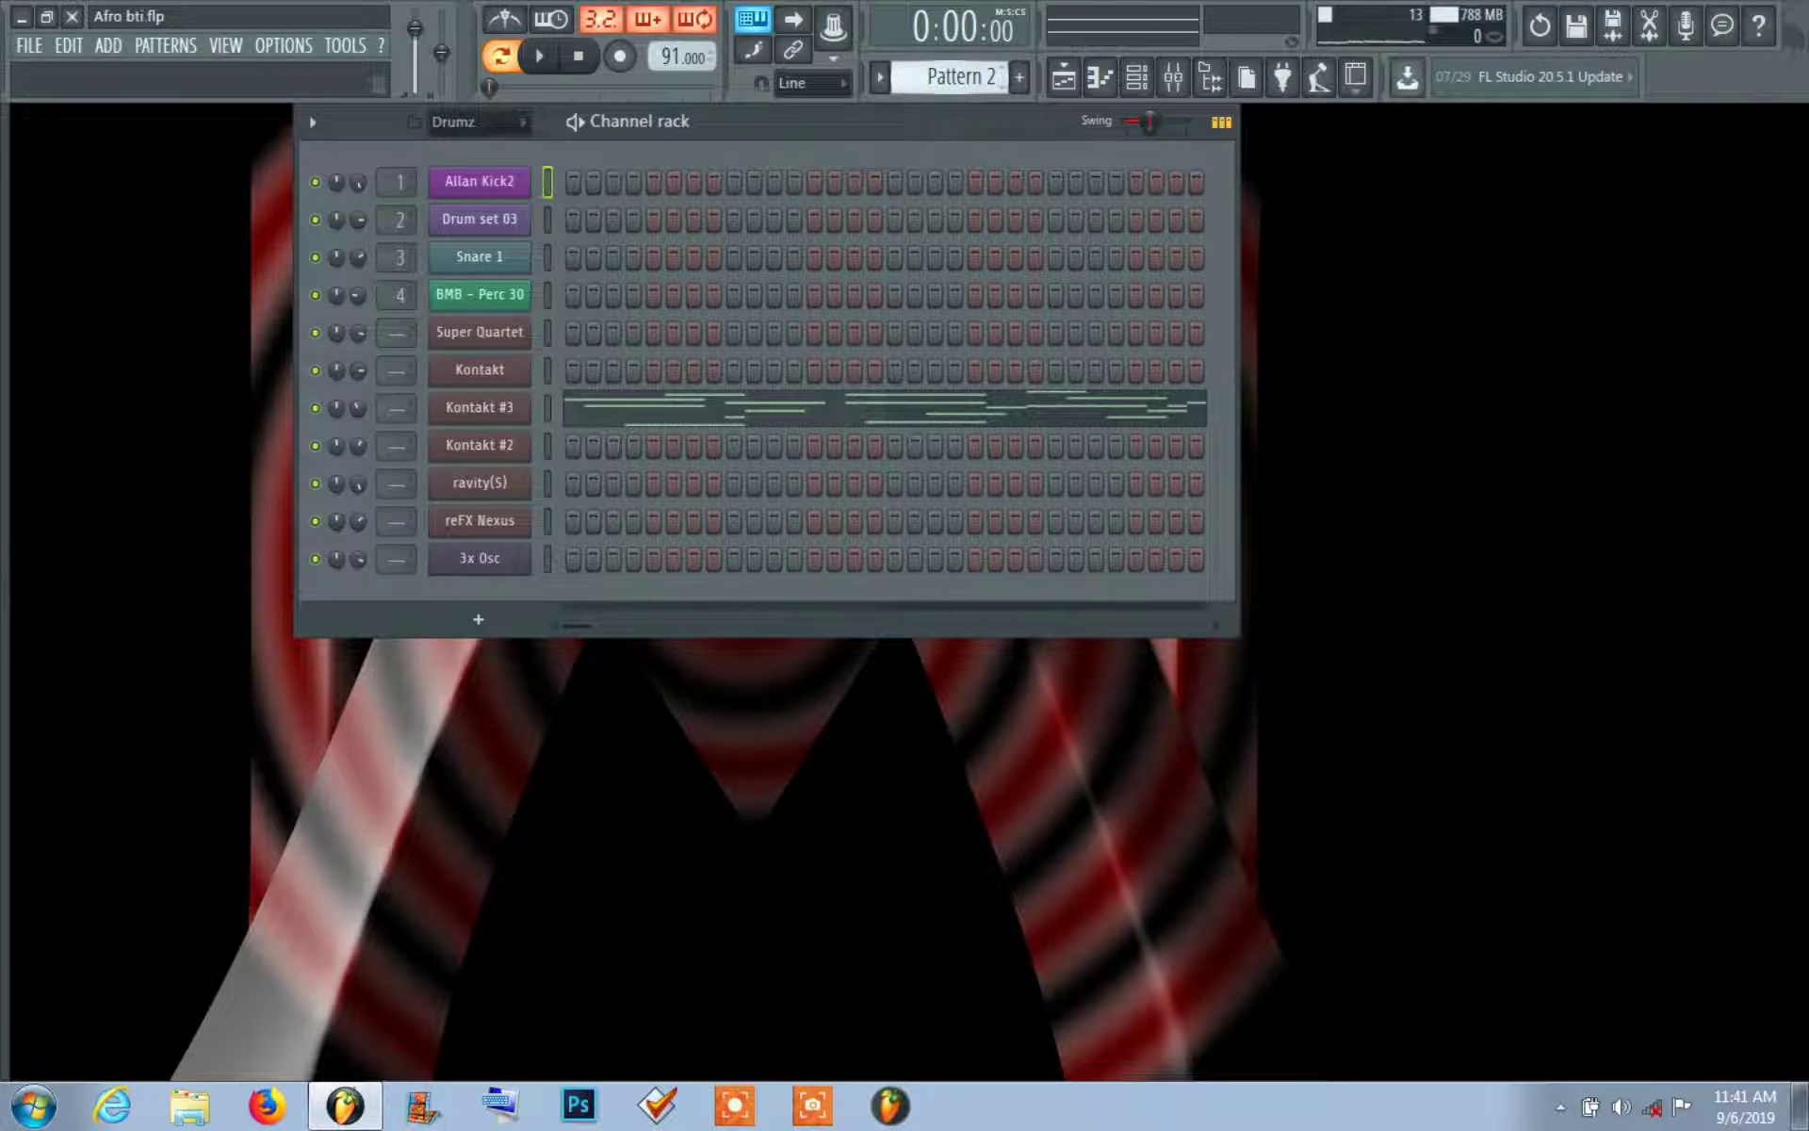
pyautogui.click(810, 406)
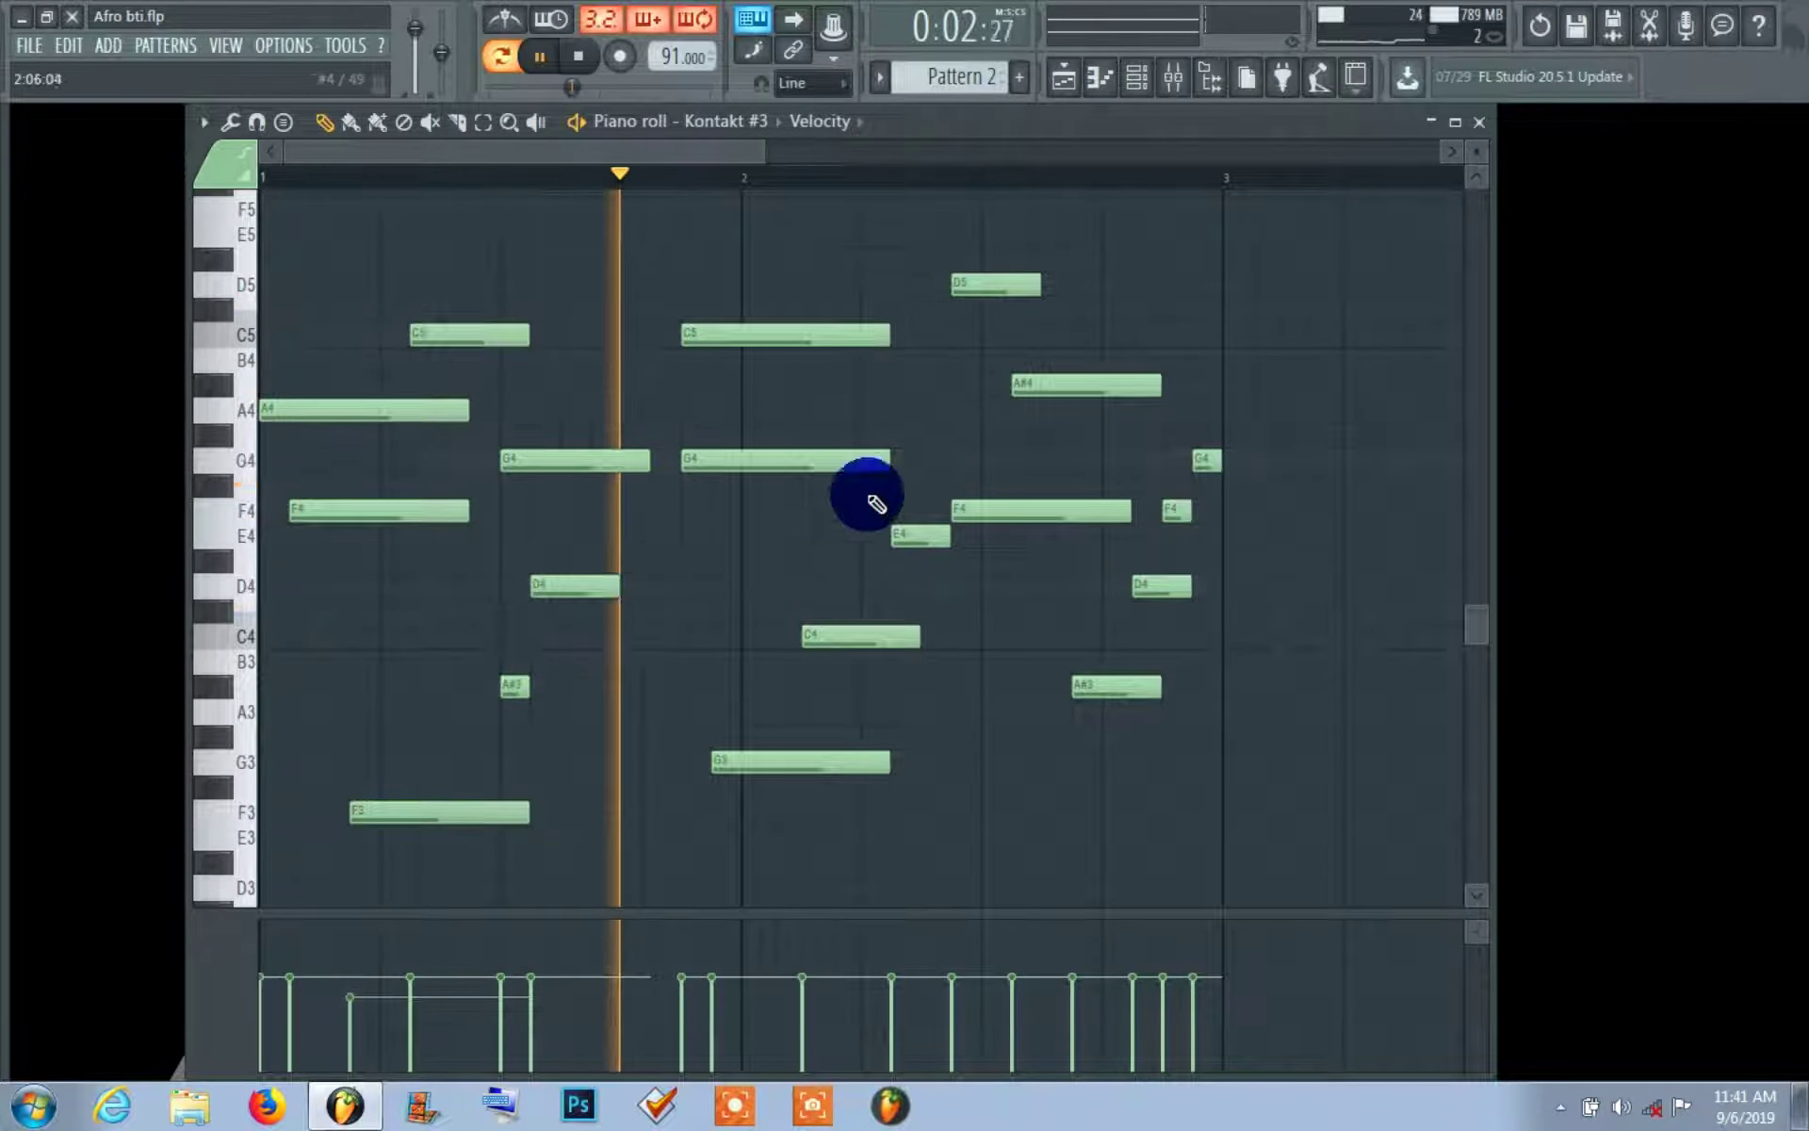
pyautogui.moveTo(764, 759); pyautogui.dragTo(792, 760)
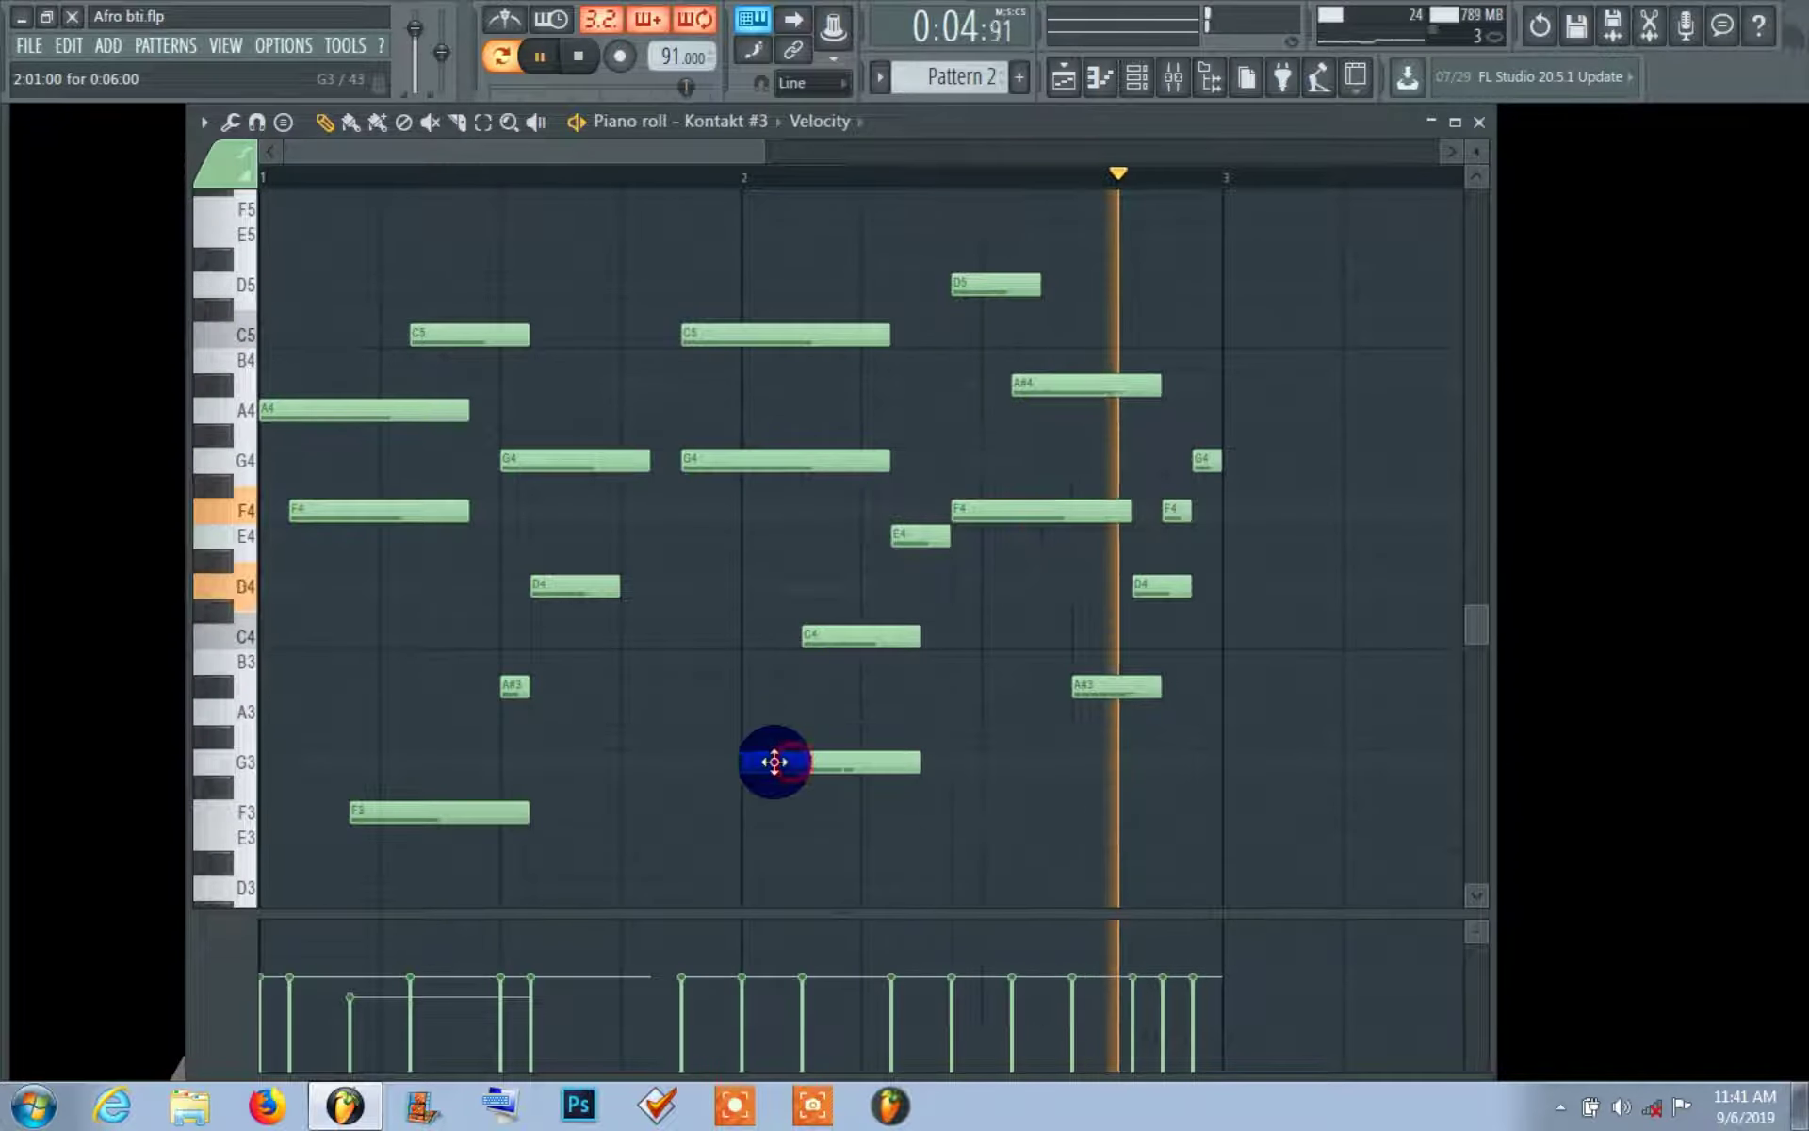
pyautogui.hotkey('ctrl', 'z')
pyautogui.moveTo(598, 593); pyautogui.dragTo(628, 589)
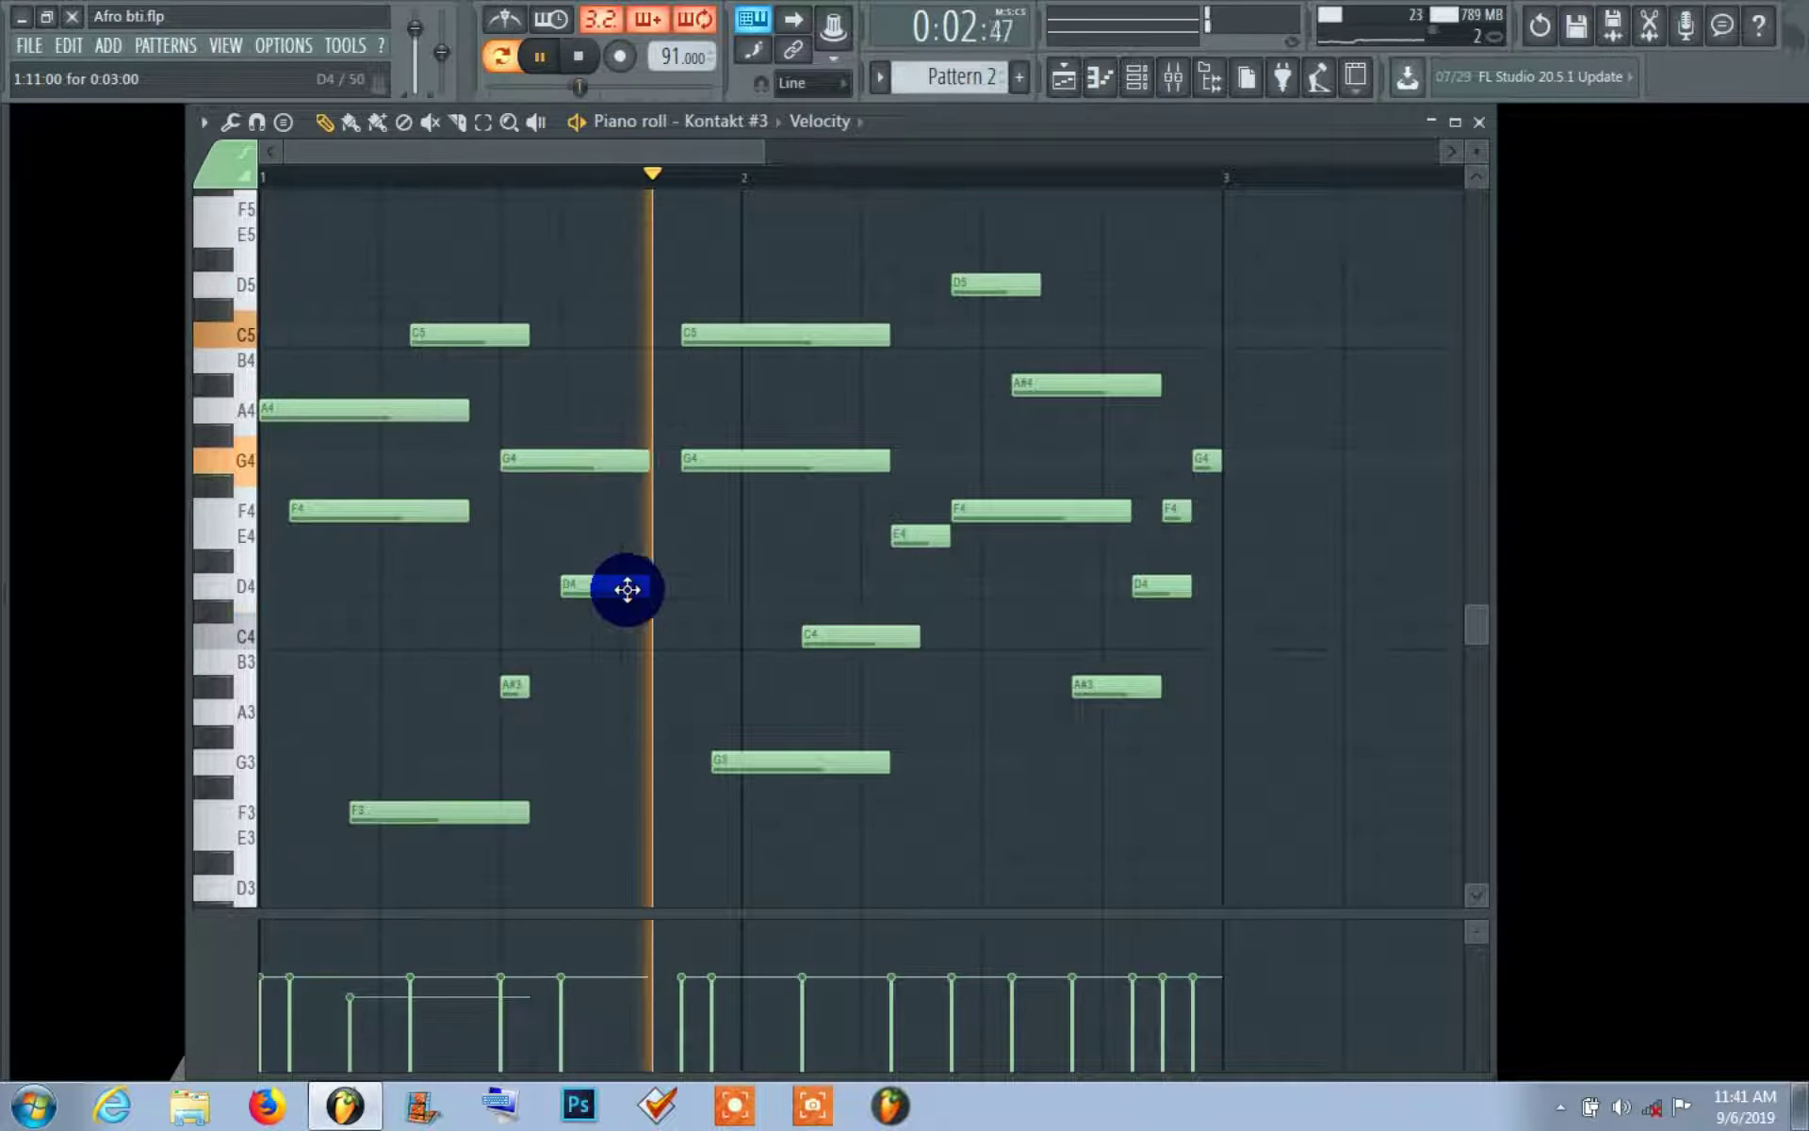
pyautogui.click(1478, 121)
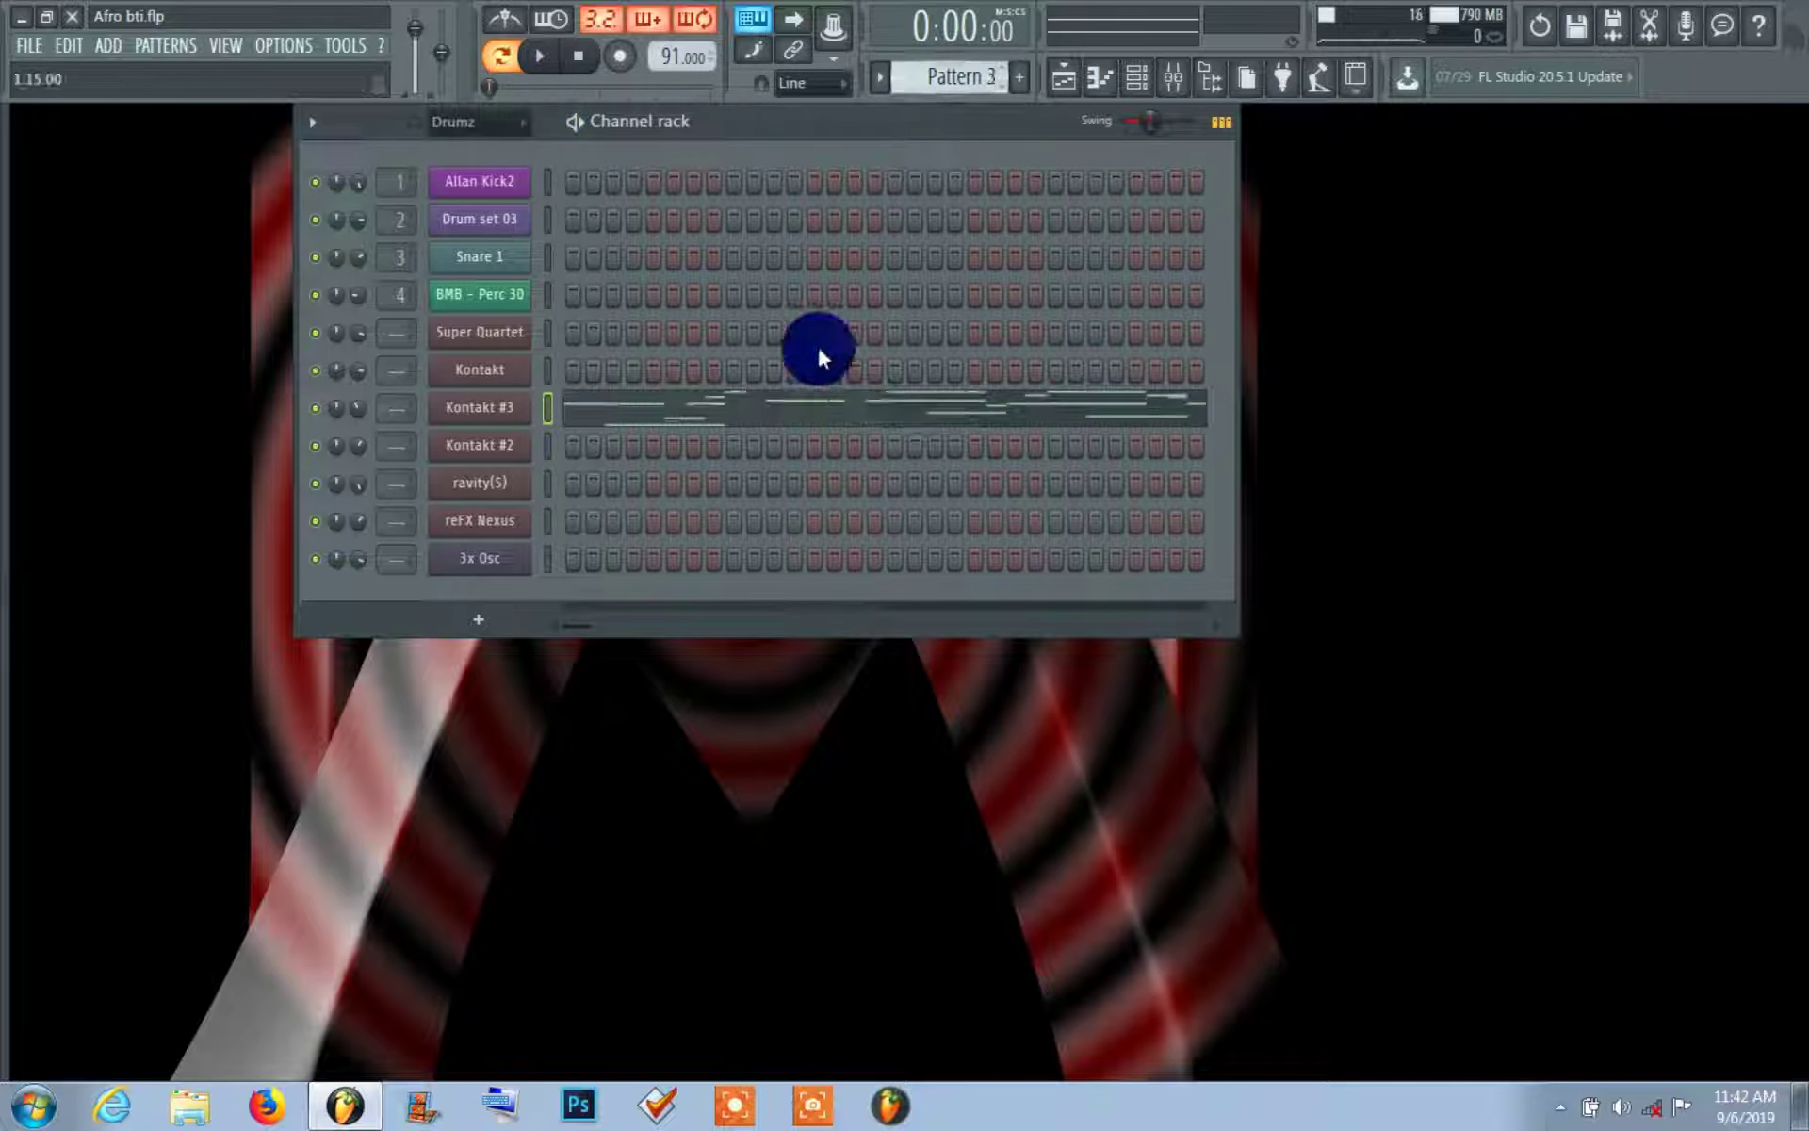
# - Review Pattern 3's Kontakt #3 melody in the piano roll while it plays, and return to the Channel rack
pyautogui.click(749, 420)
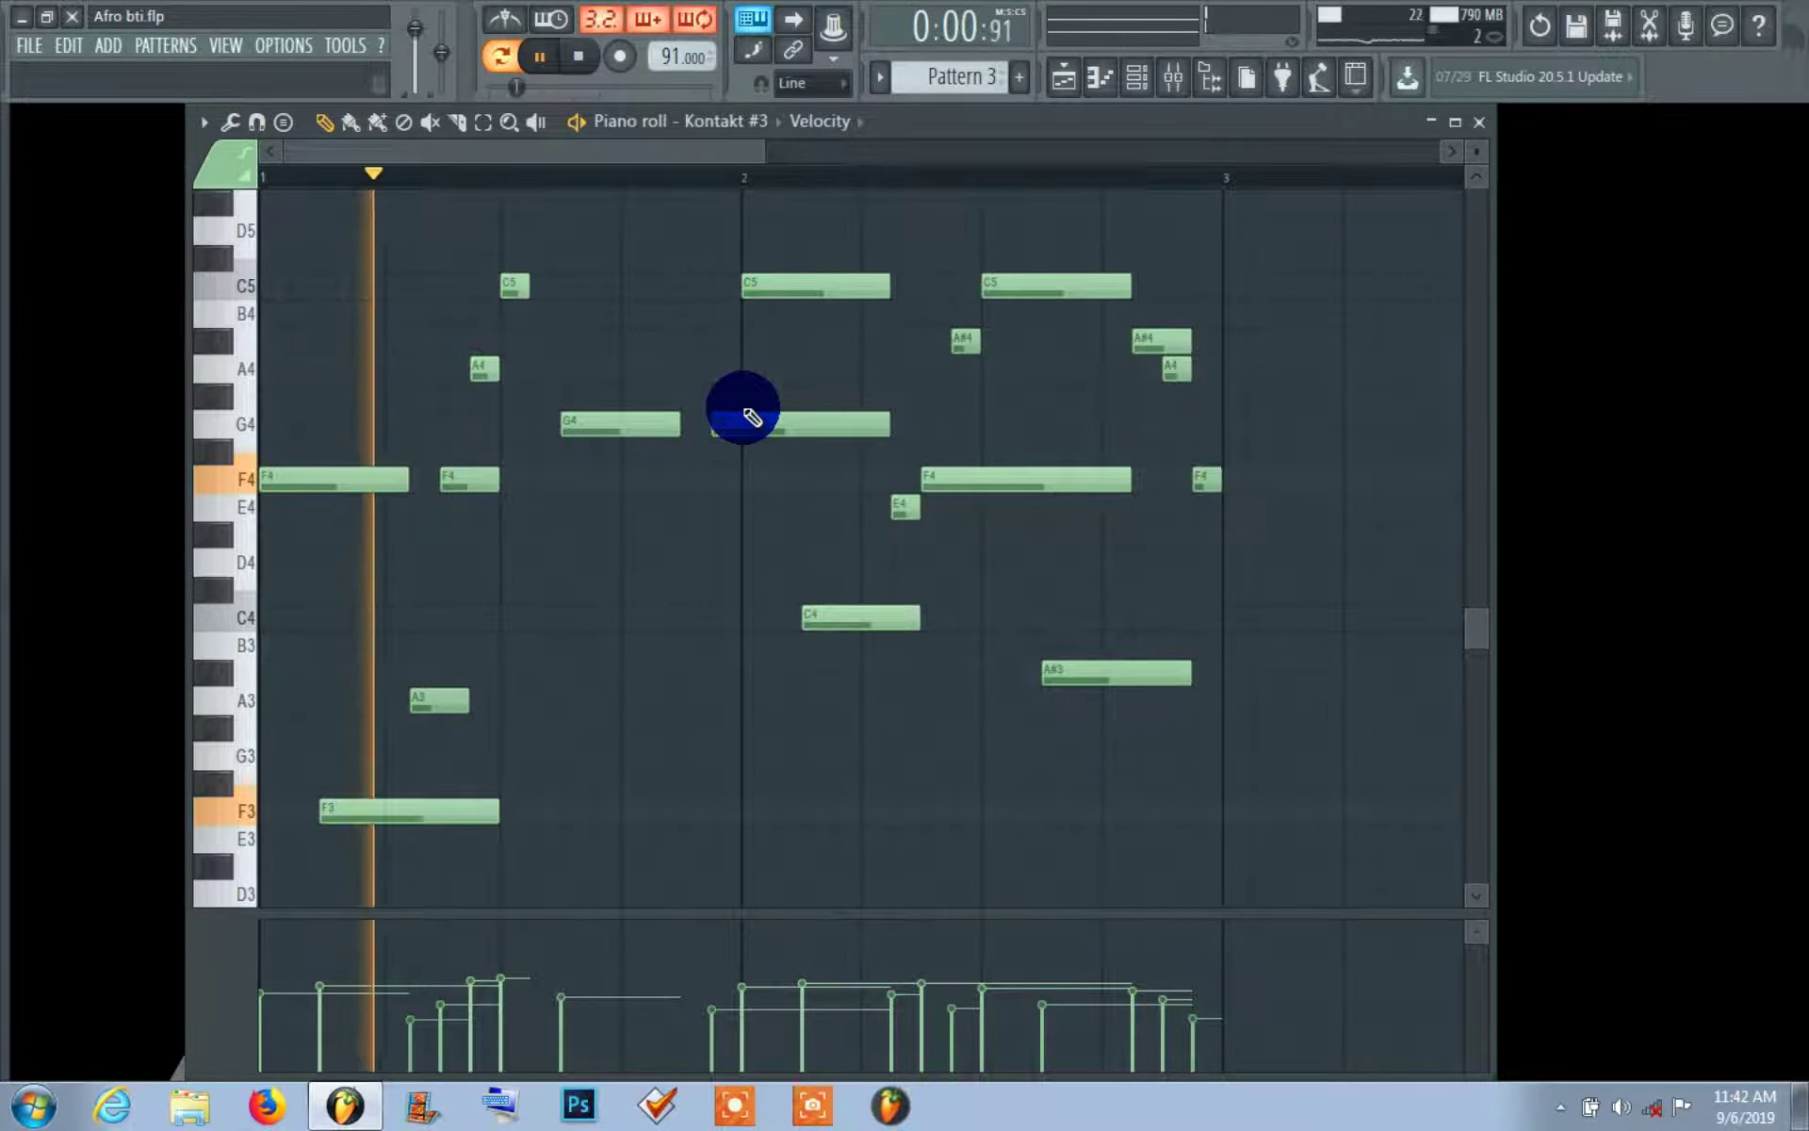
pyautogui.press('space')
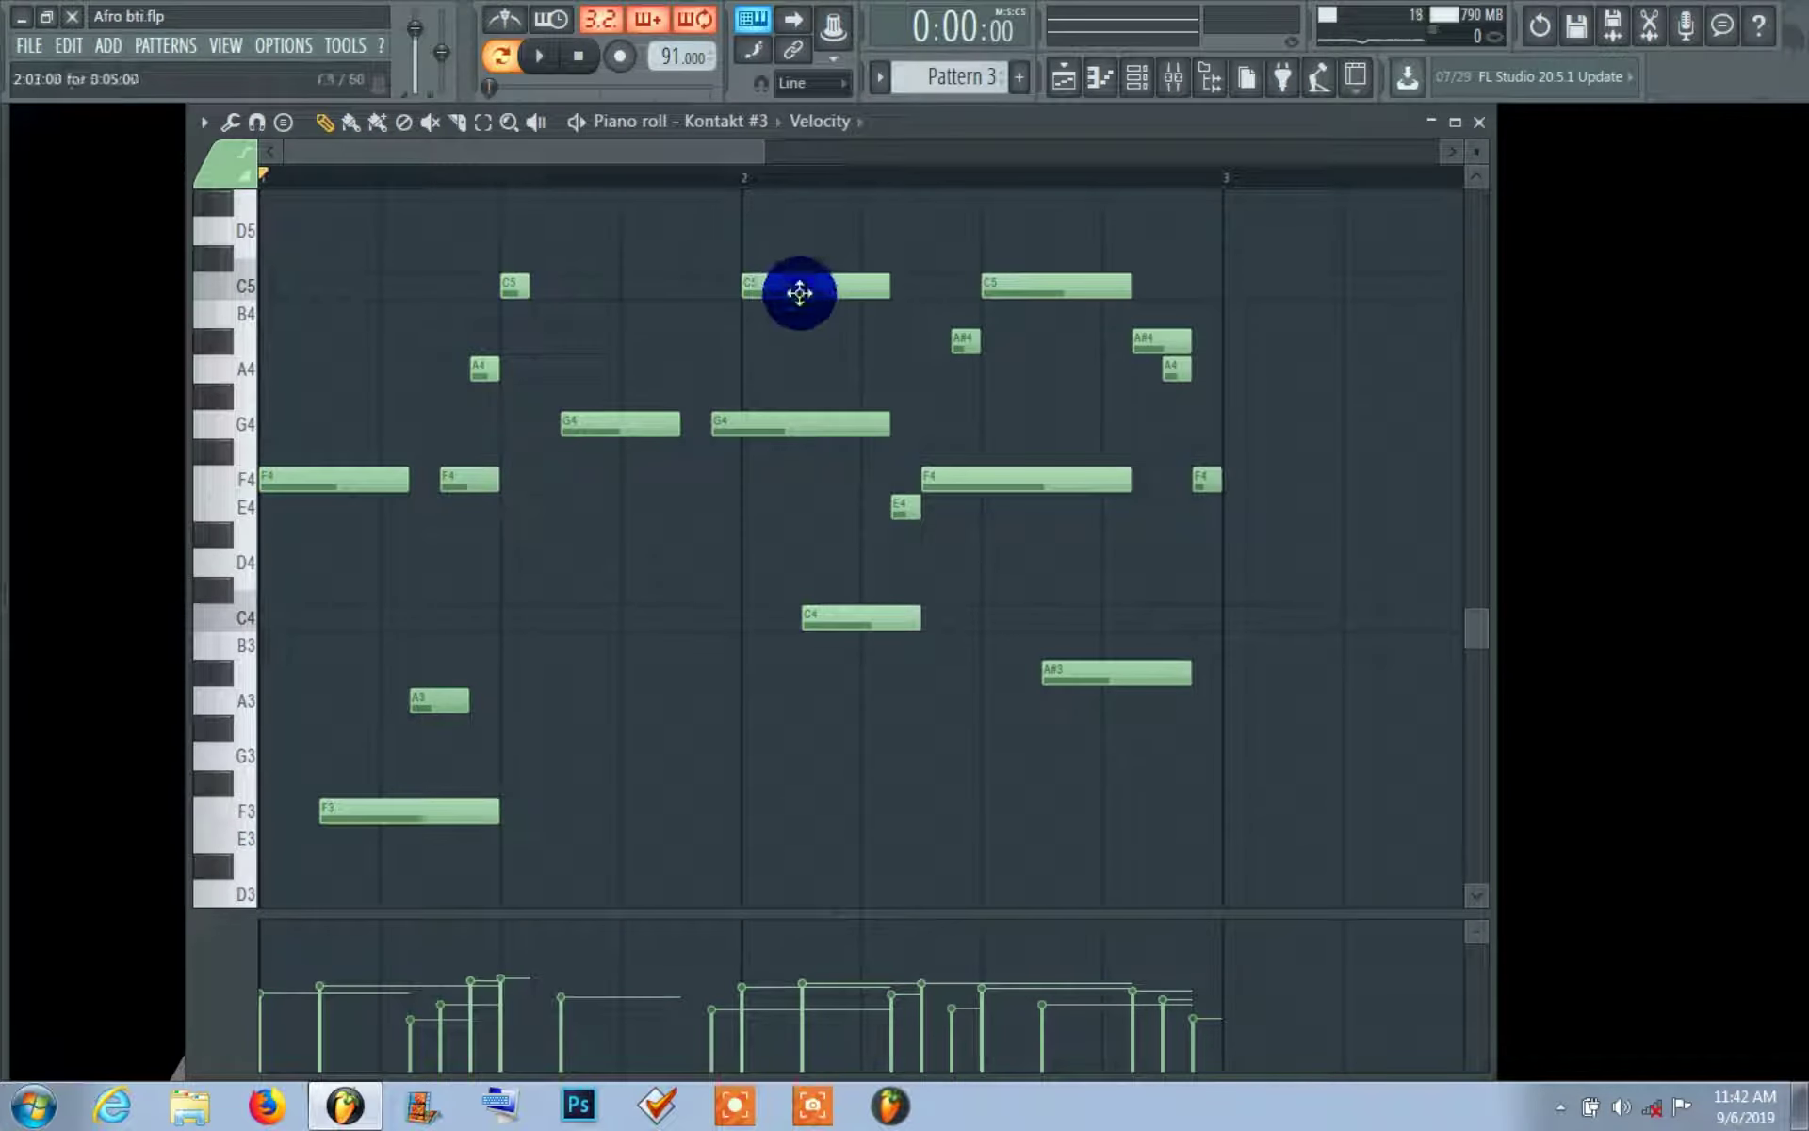
pyautogui.click(1487, 128)
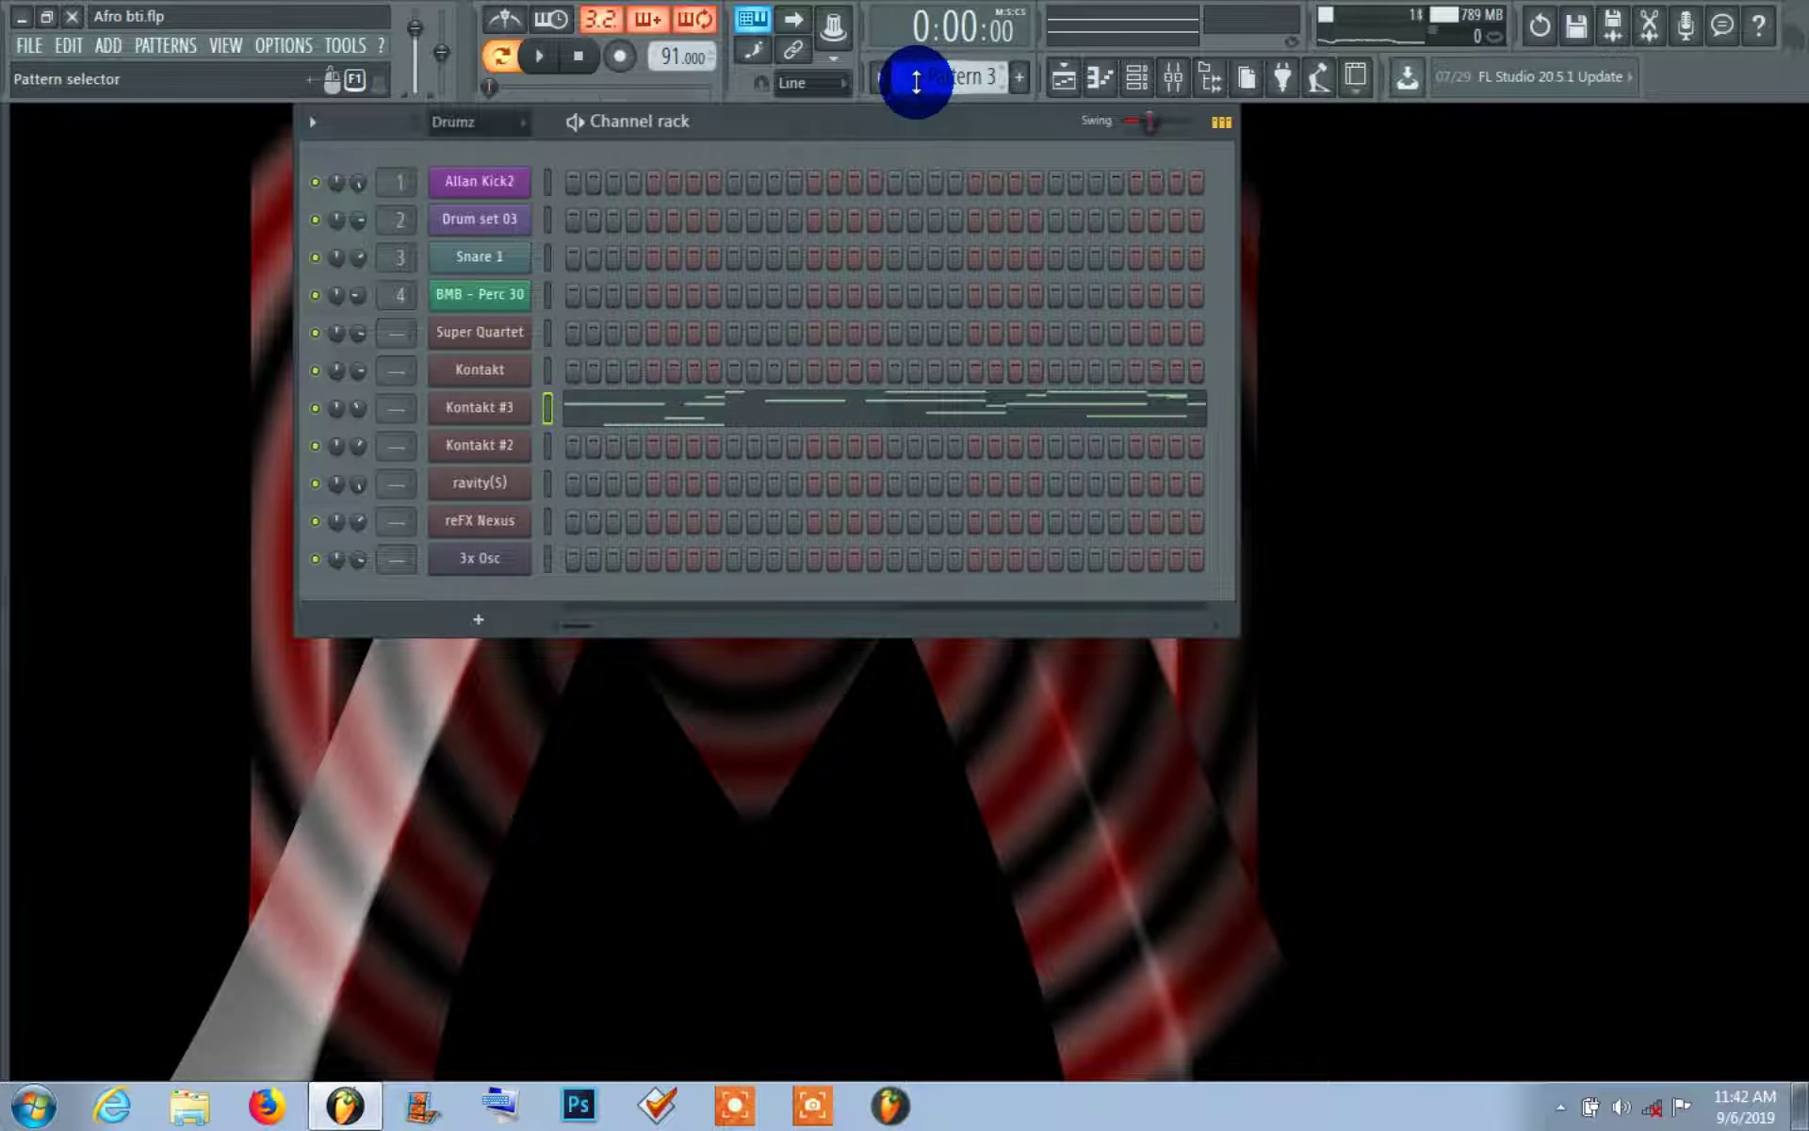
# - In the Super Quartet pattern, move the last chord's F5 note down two octaves to F3
pyautogui.scroll(-1, 952, 77)
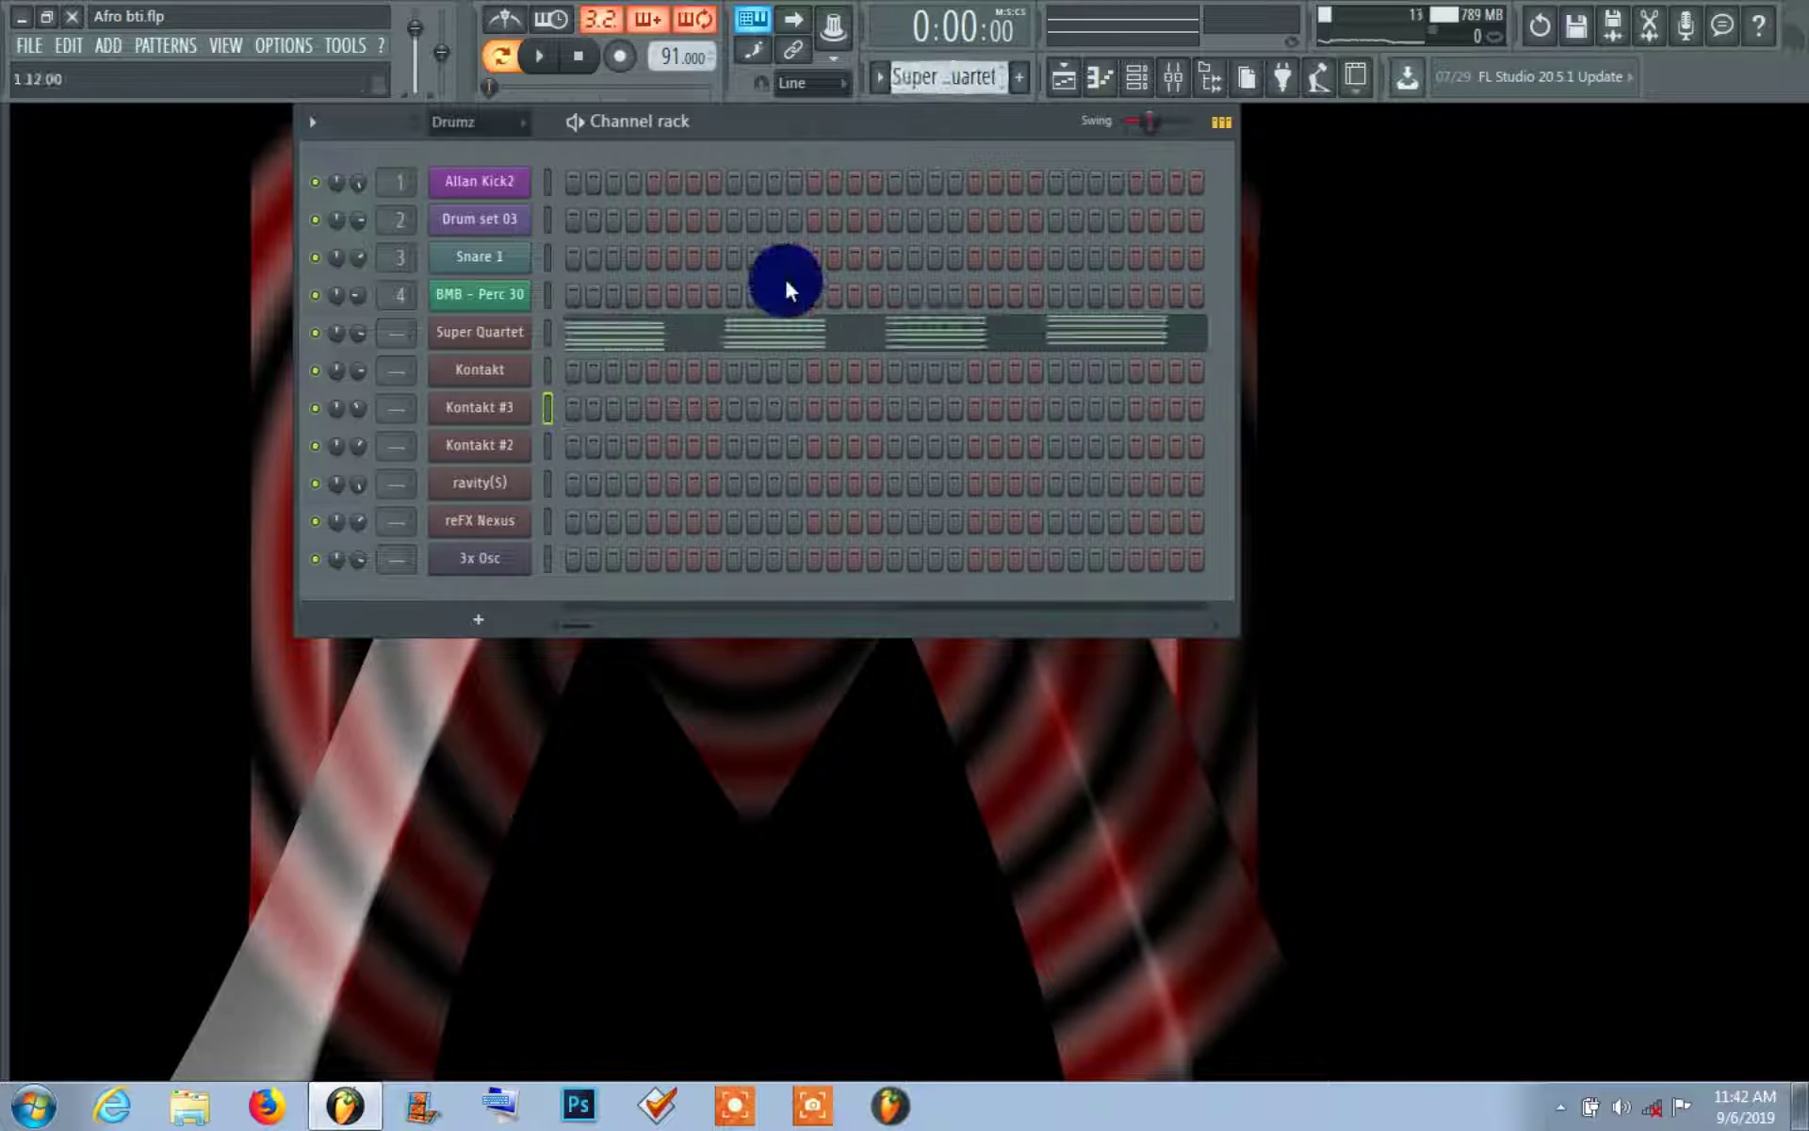
pyautogui.click(763, 325)
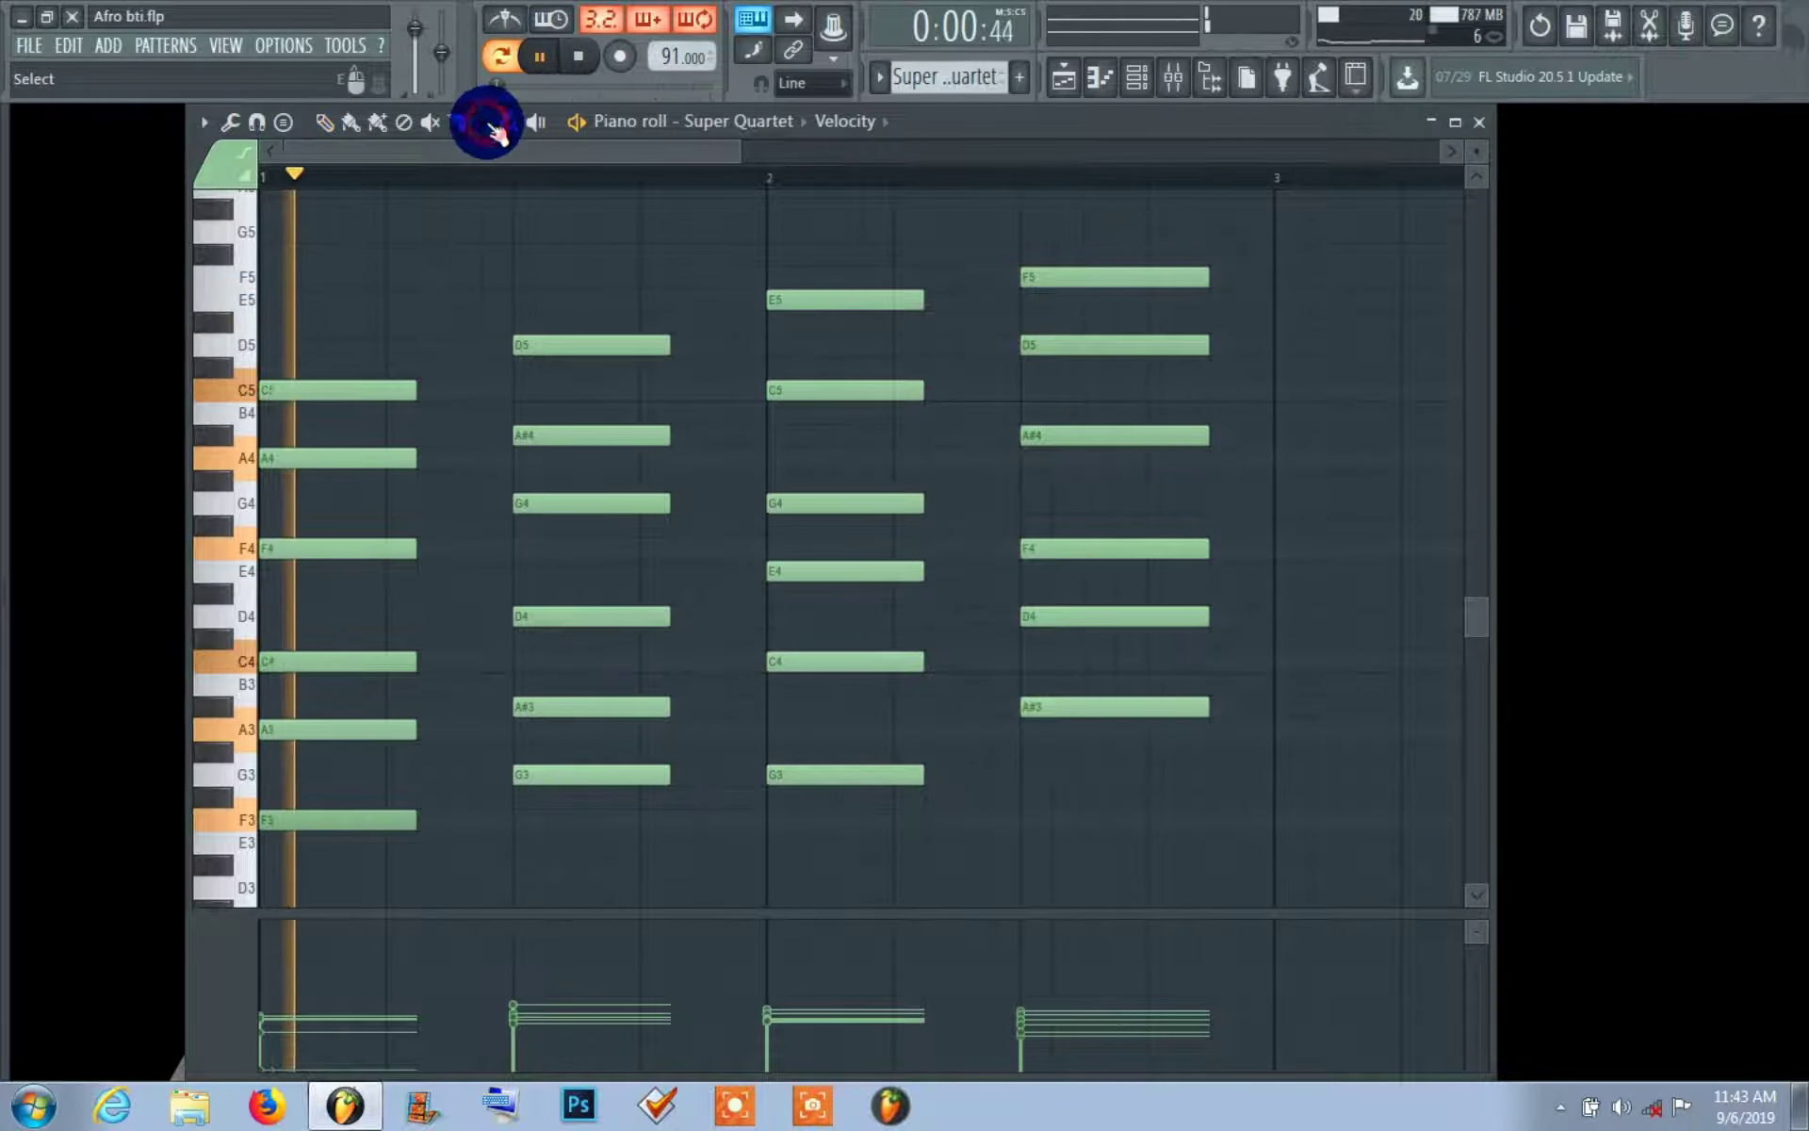
pyautogui.click(241, 278)
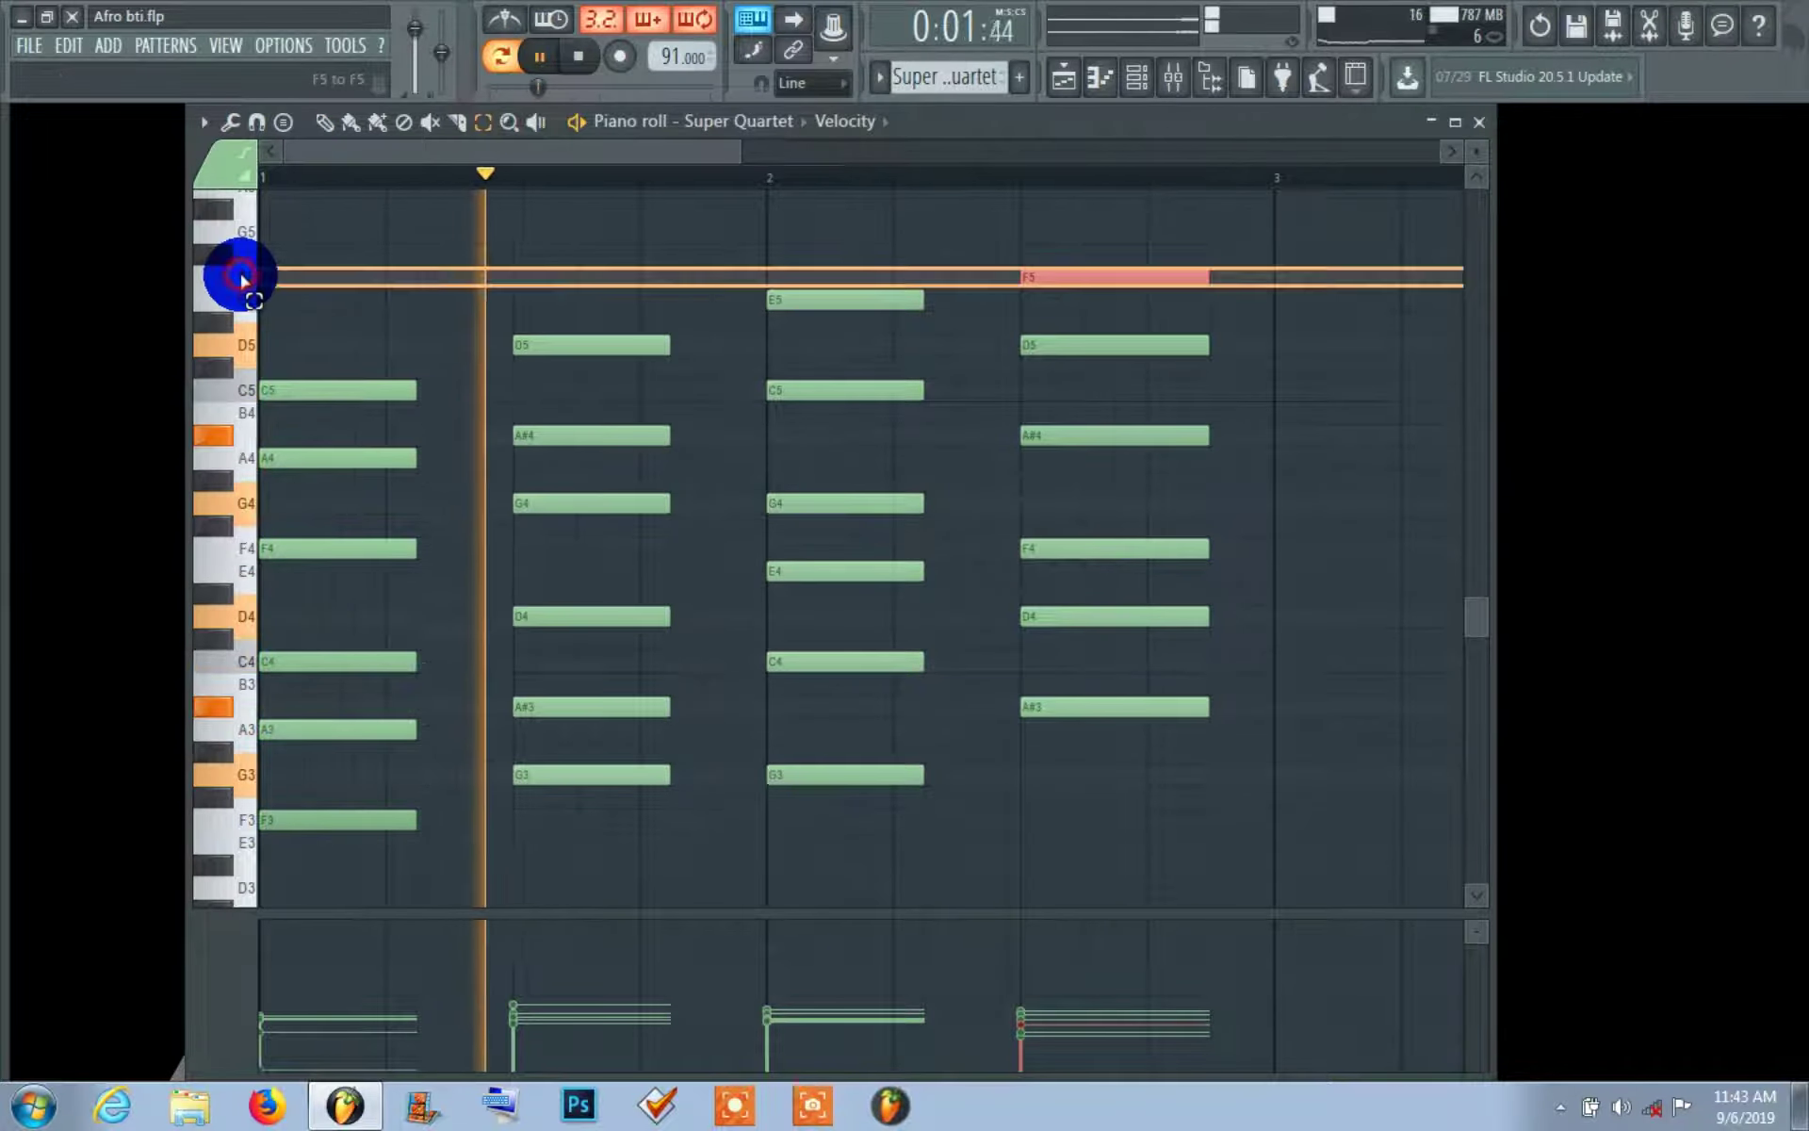
pyautogui.click(326, 123)
pyautogui.moveTo(1127, 274); pyautogui.dragTo(1134, 828)
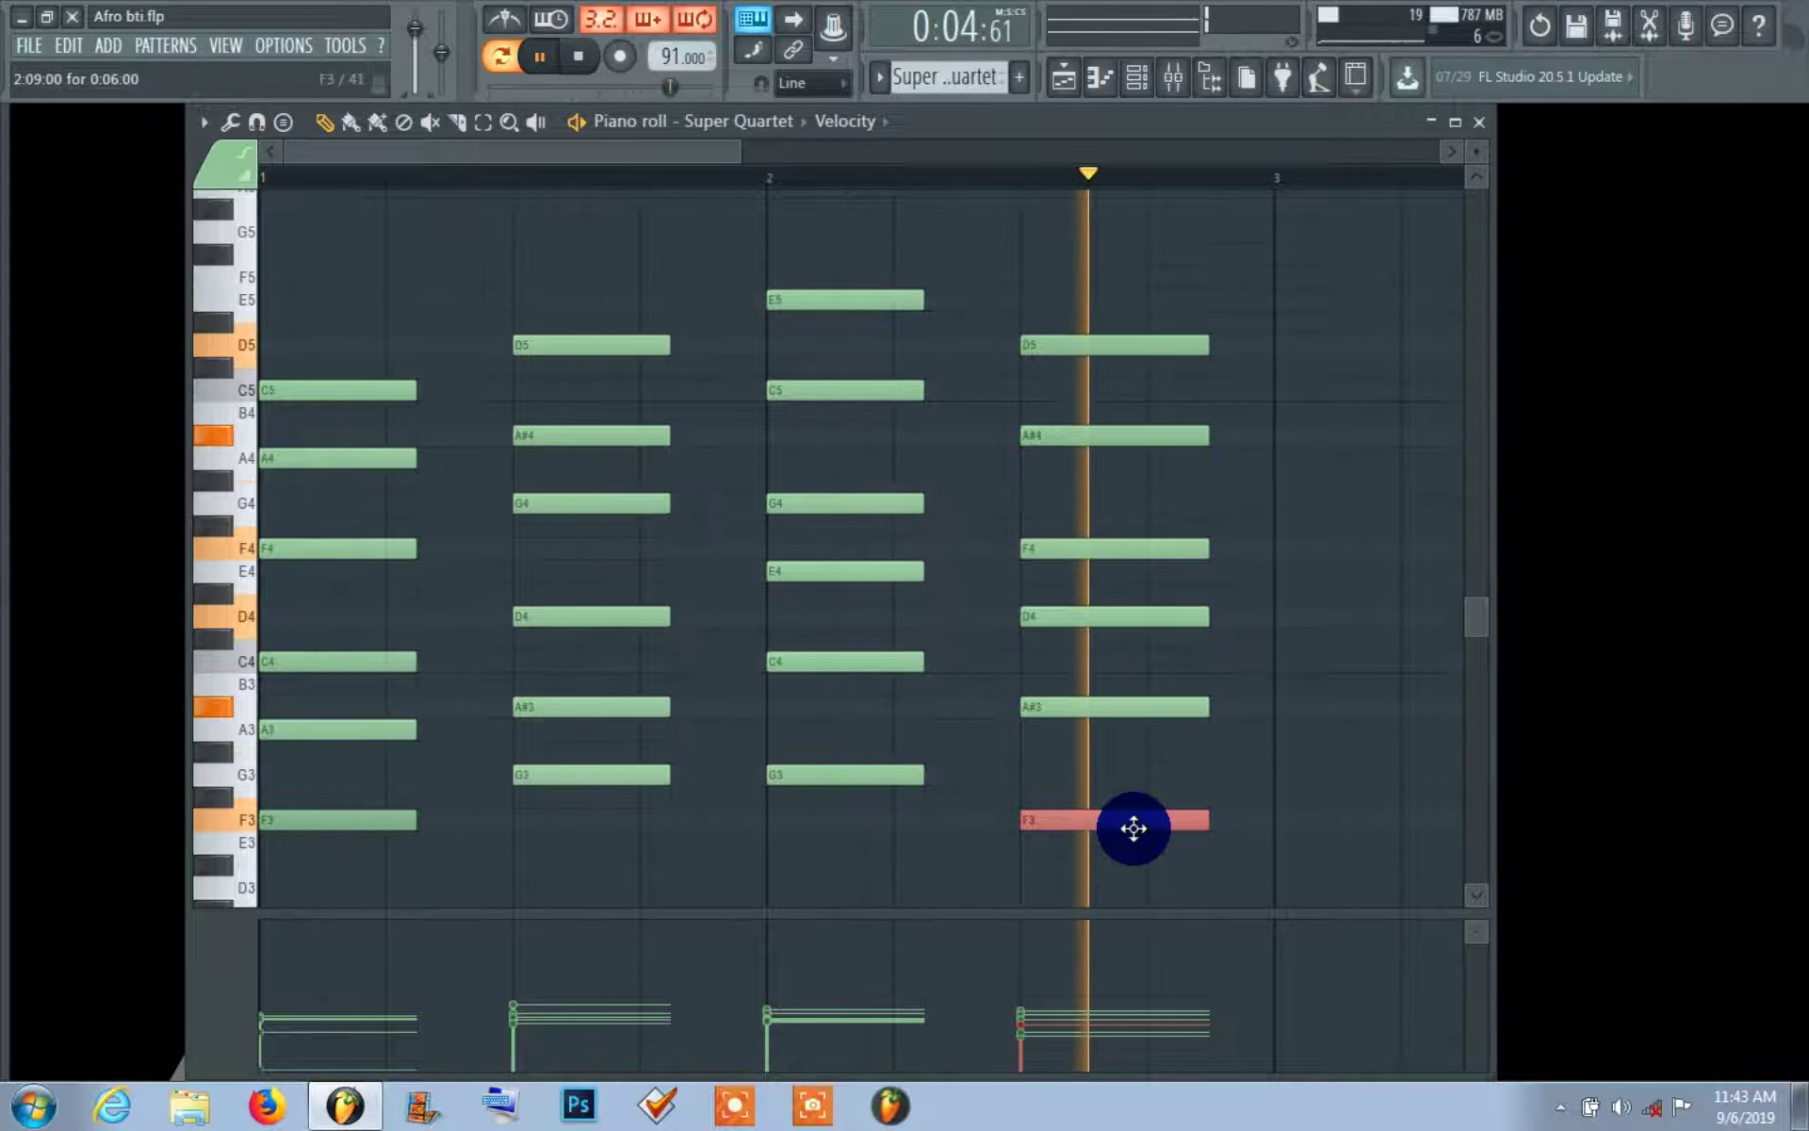
pyautogui.click(1494, 127)
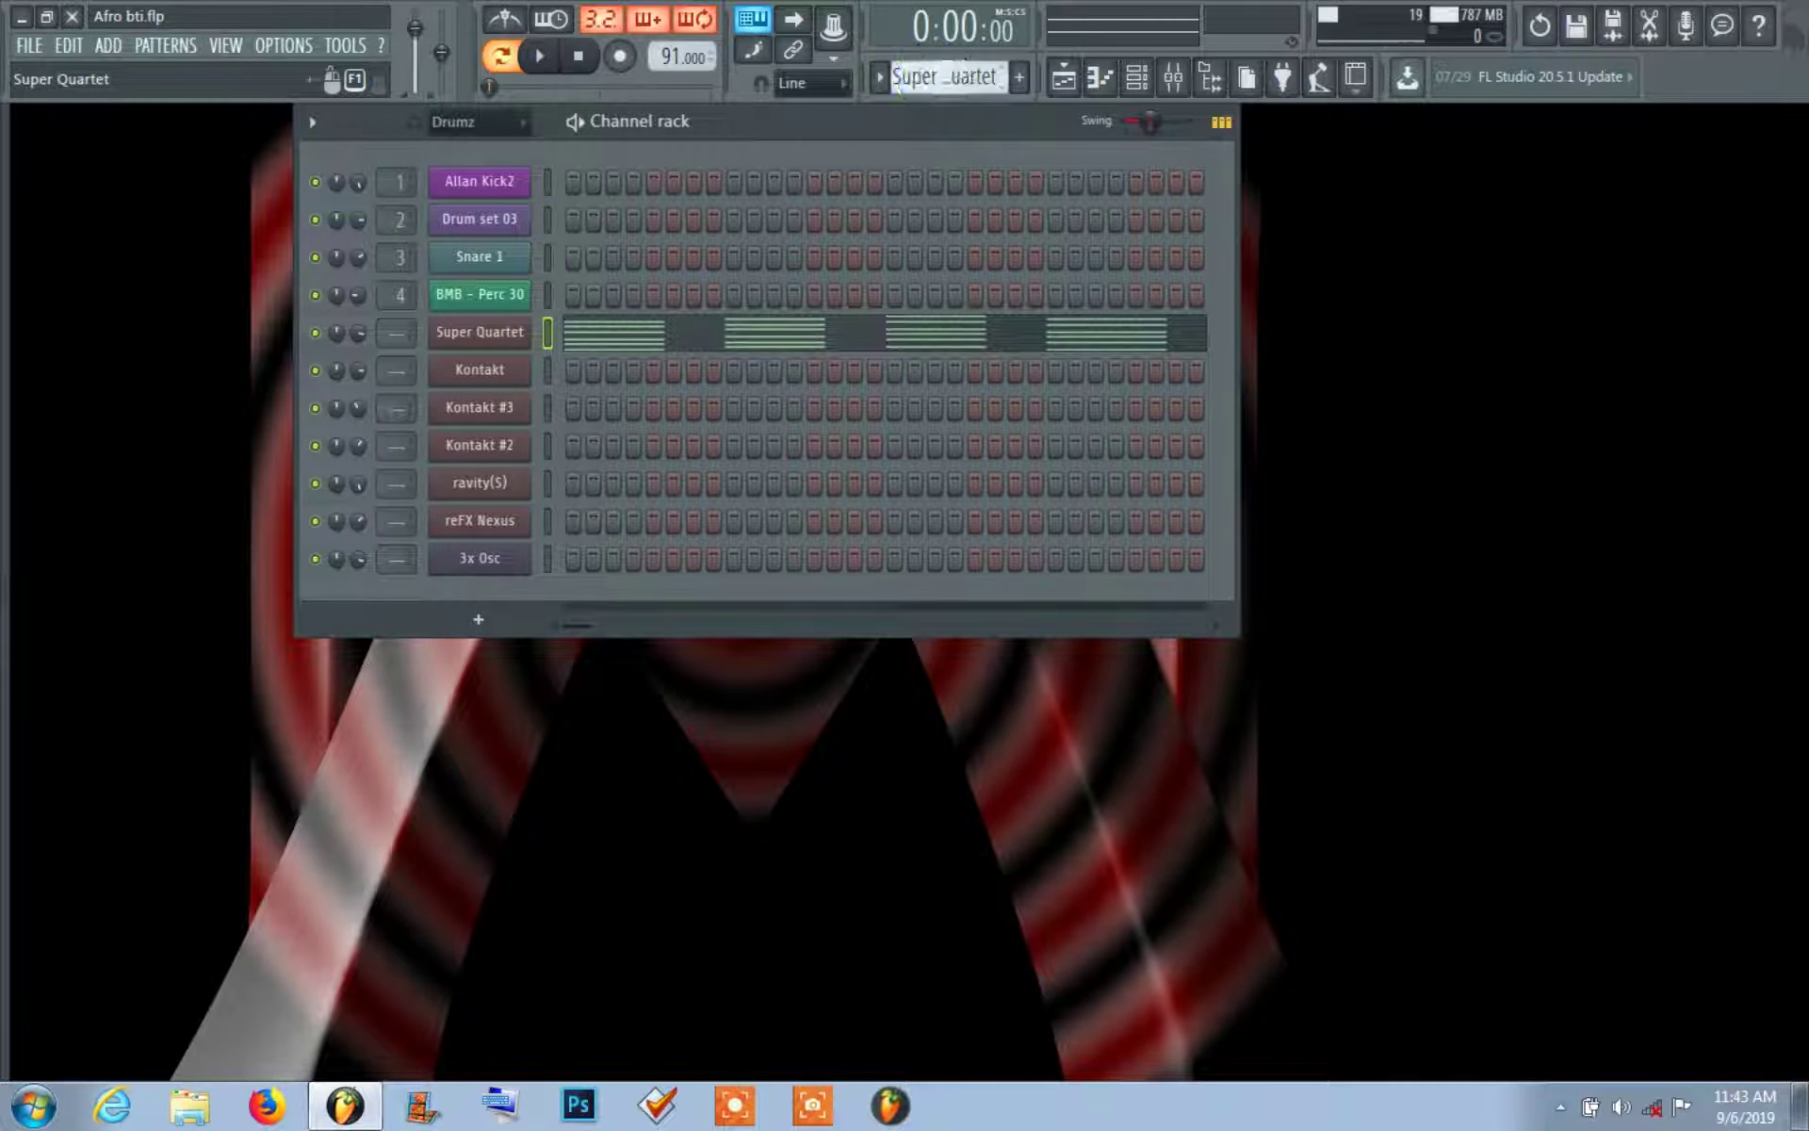
# - Play the Kontakt pattern and review its notes in the piano roll
pyautogui.scroll(-1, 900, 91)
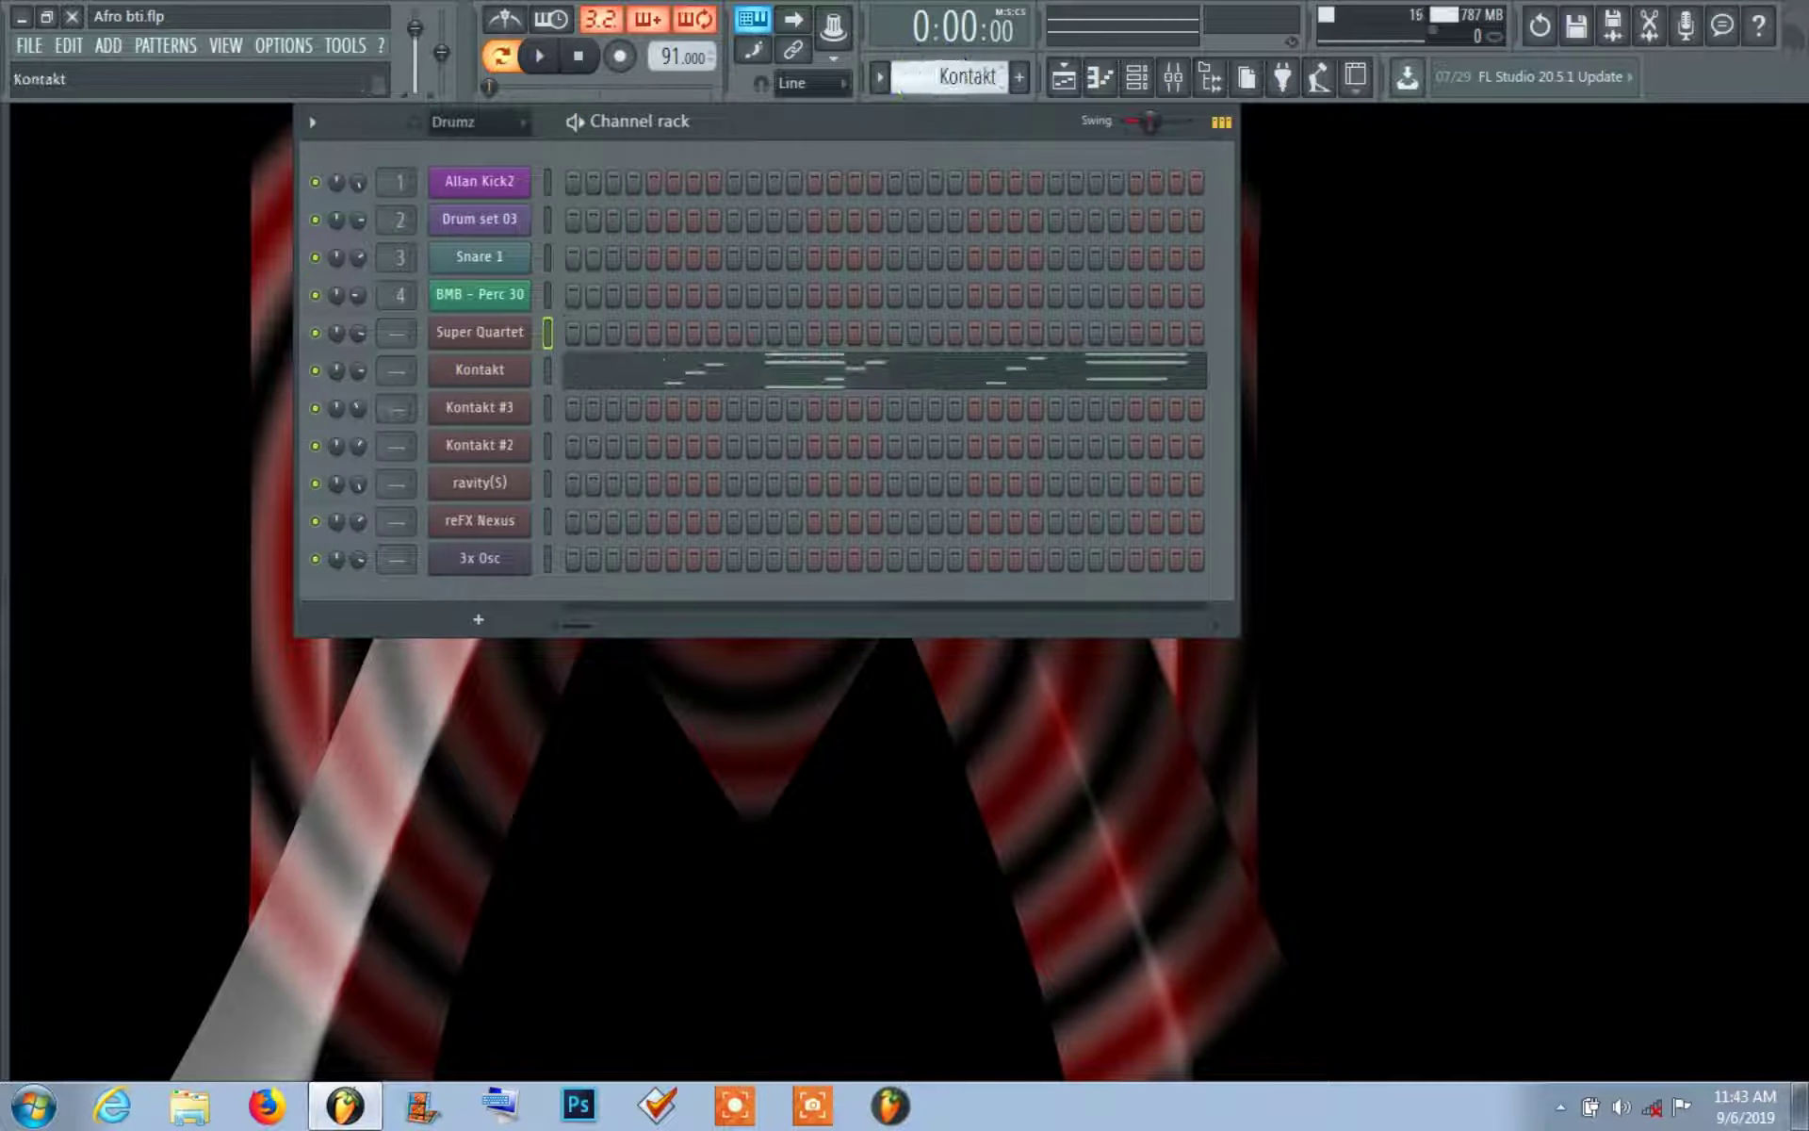
pyautogui.click(865, 375)
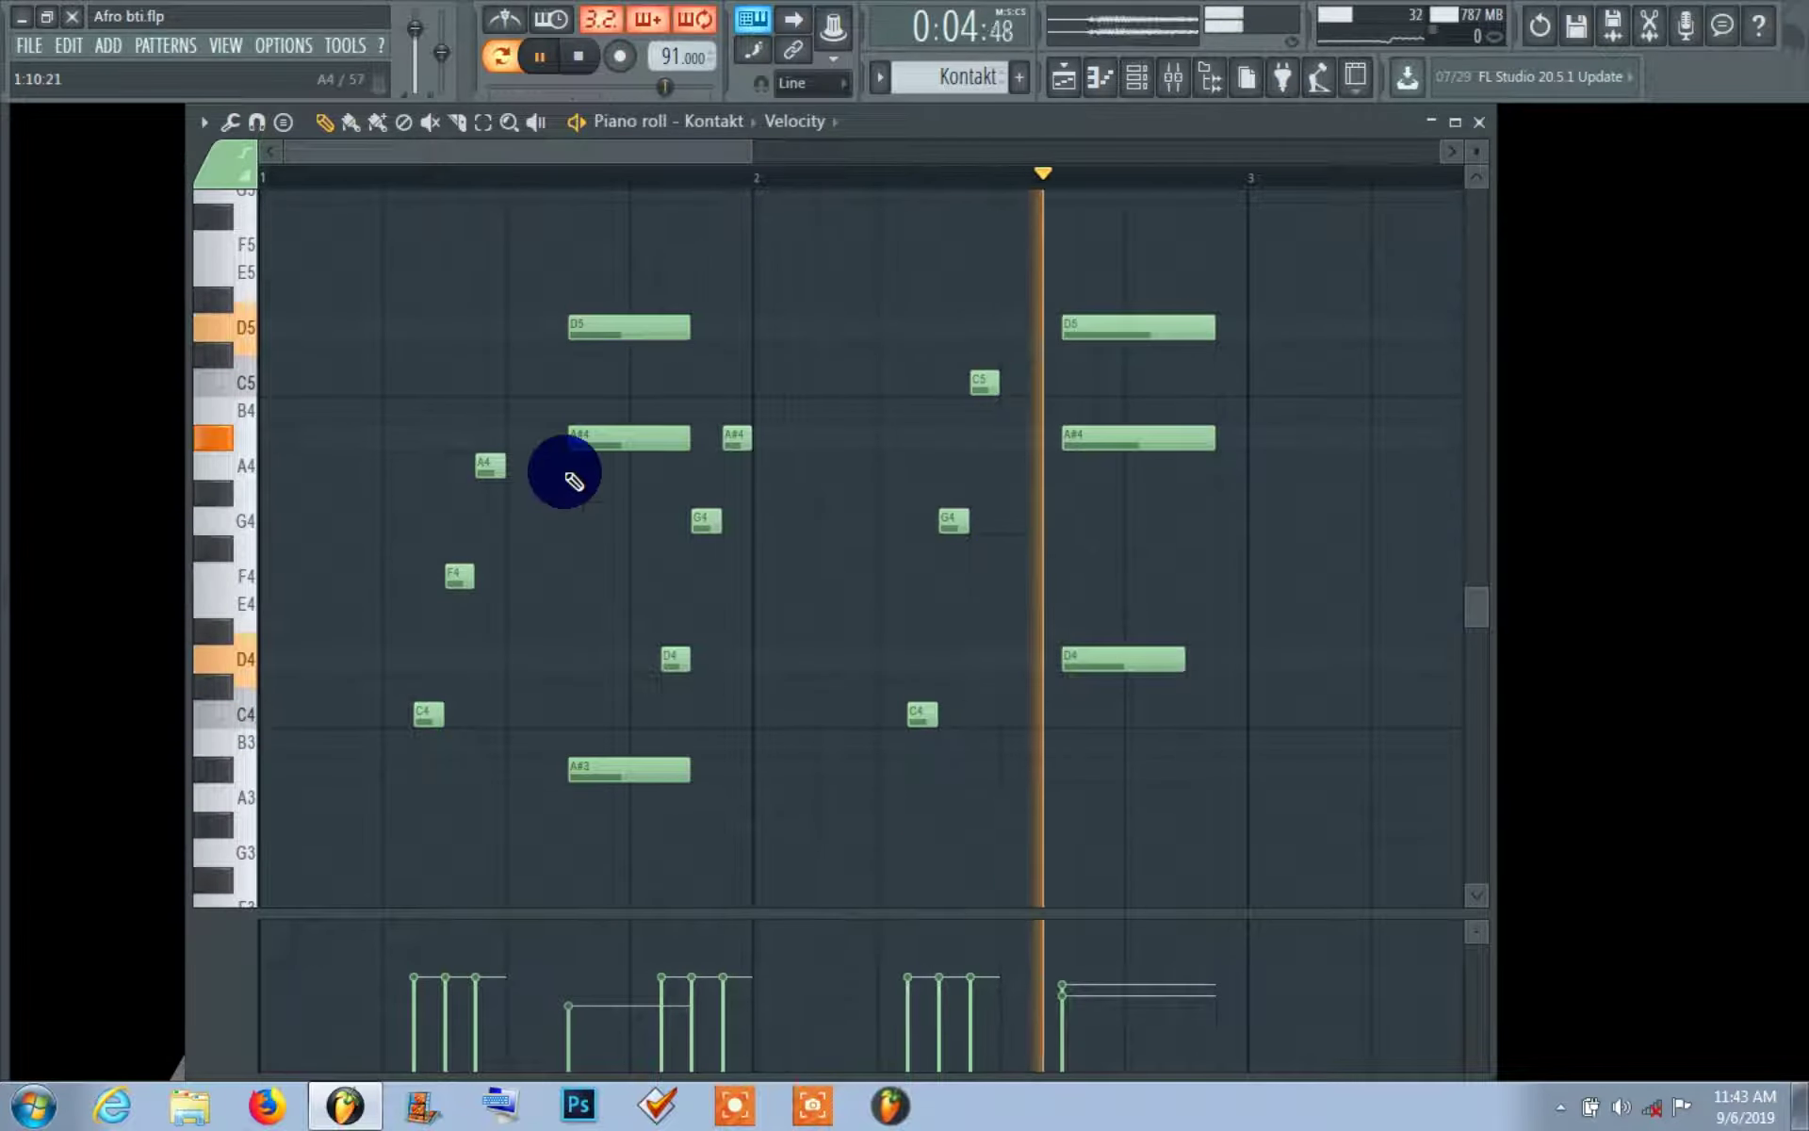
pyautogui.press('space')
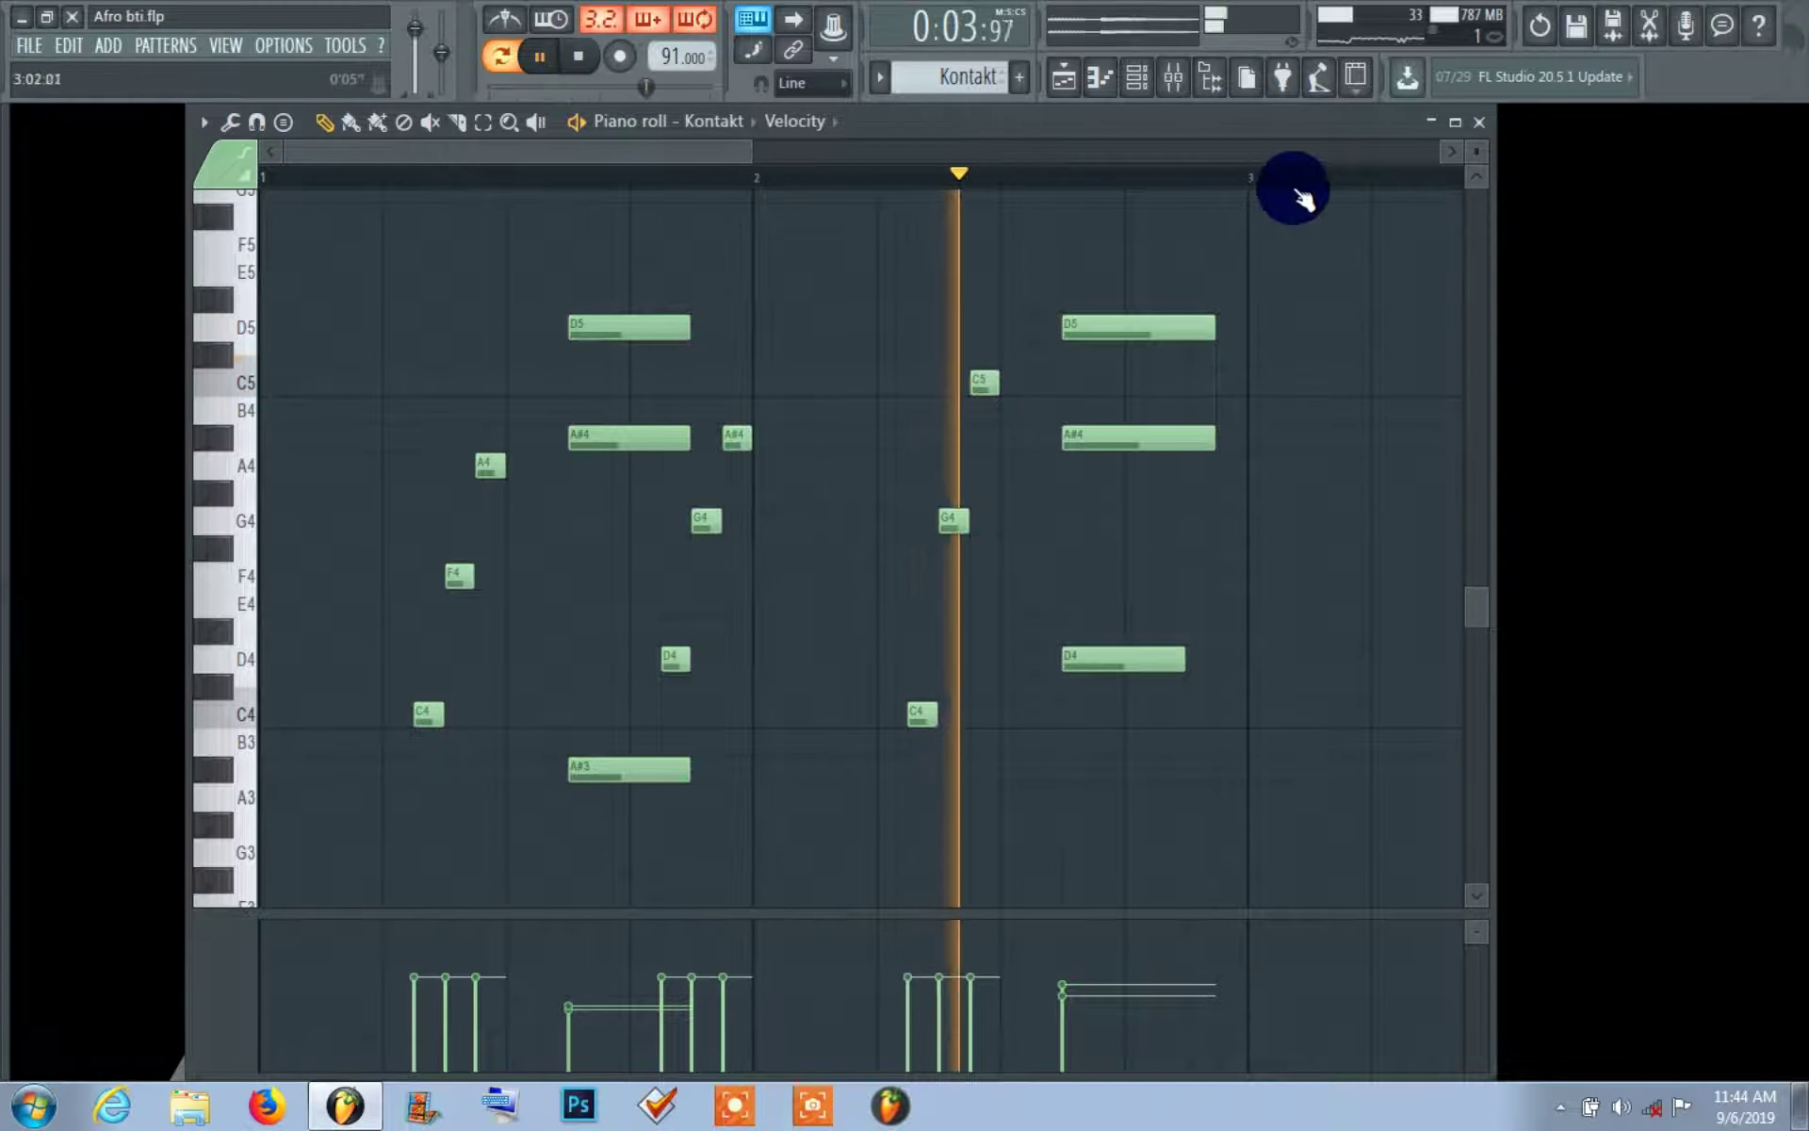
pyautogui.click(1478, 122)
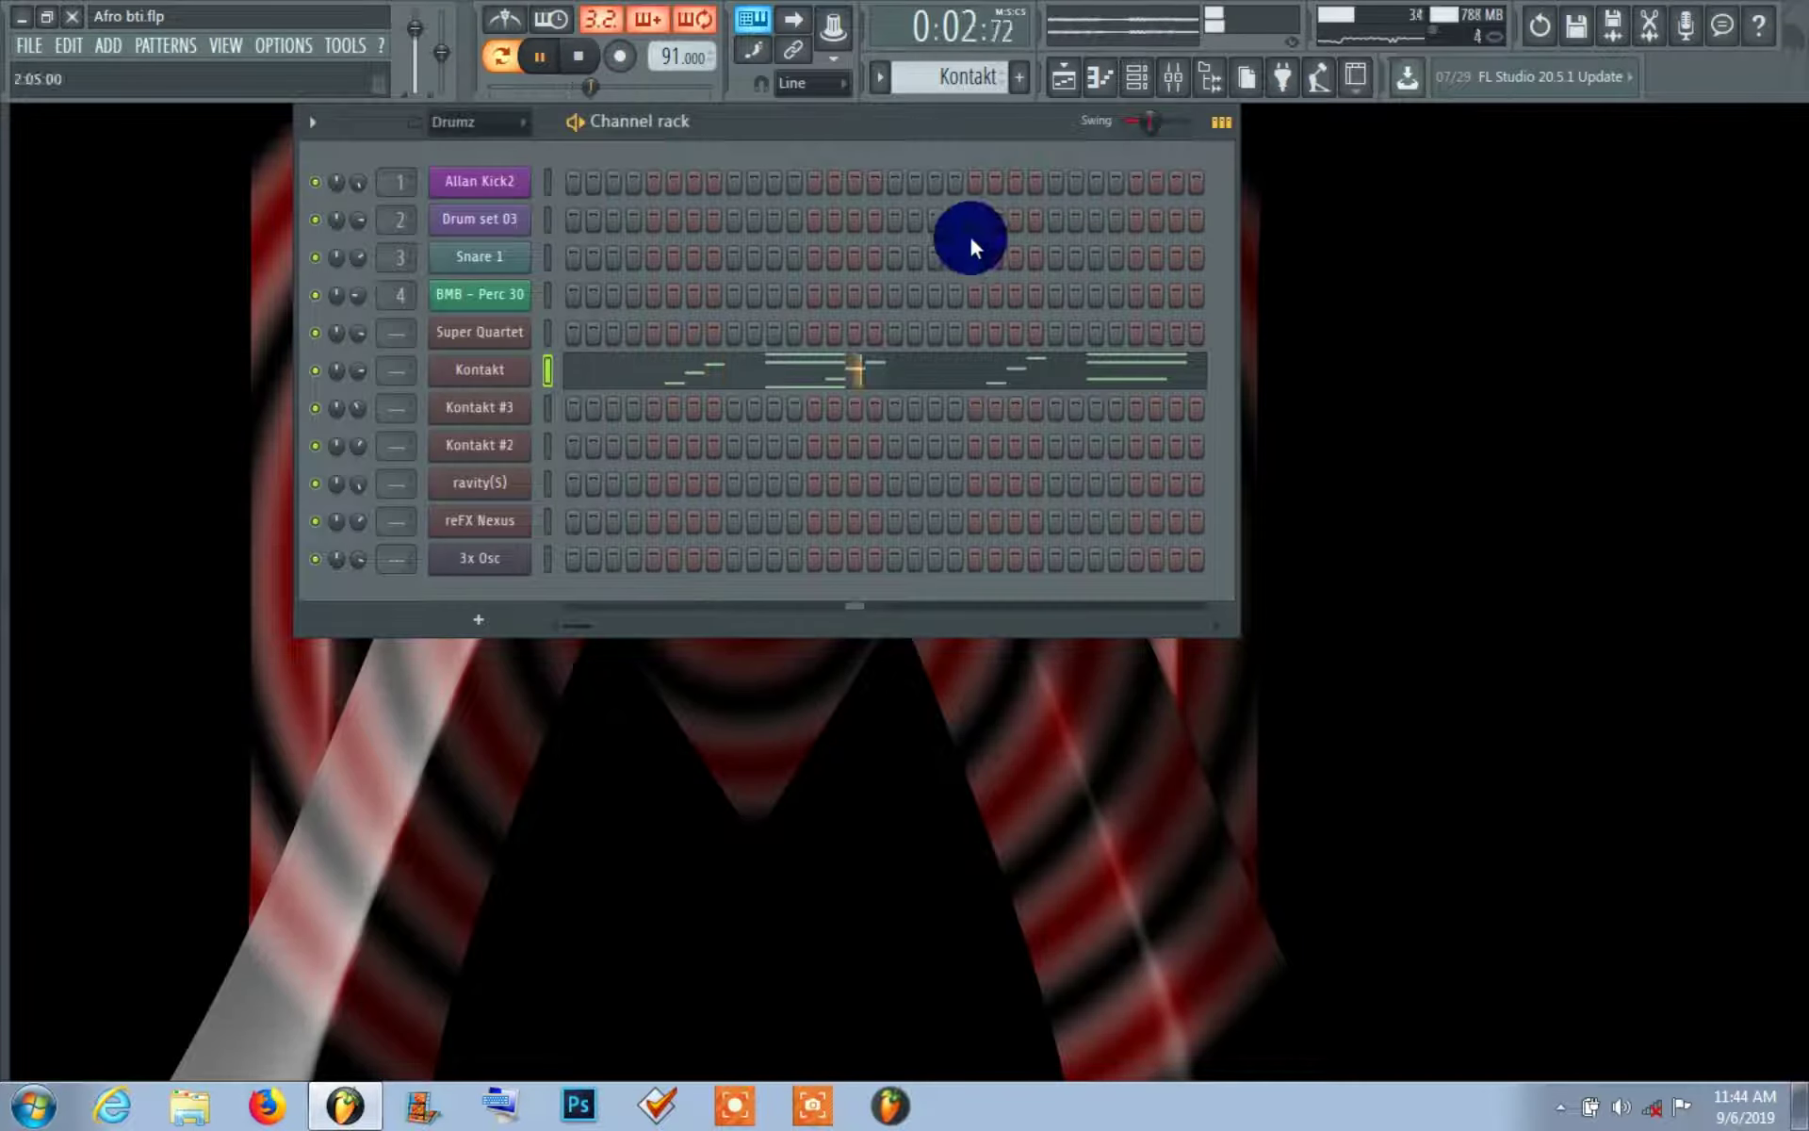
pyautogui.press('space')
# - Switch to the Kontakt #2 pattern and review its notes in the piano roll during playback
pyautogui.hotkey('ctrl', 'z')
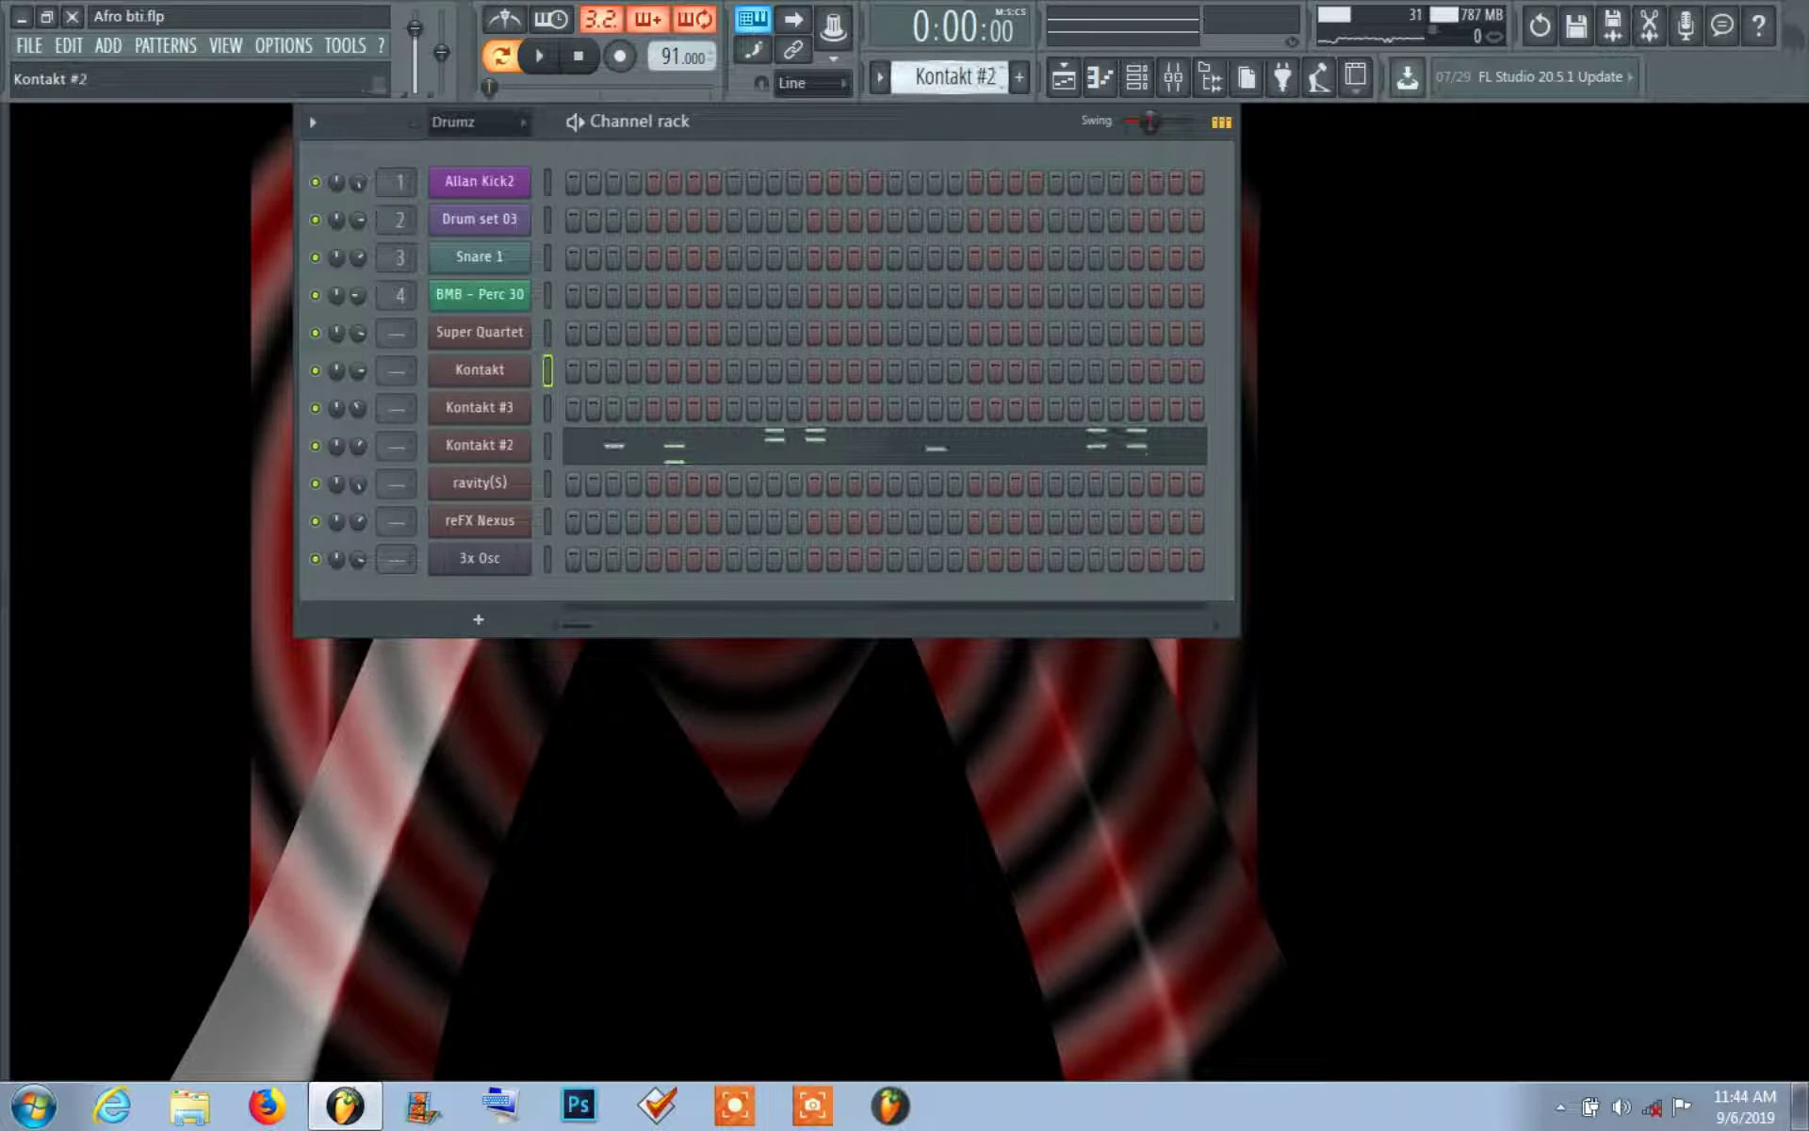
pyautogui.click(796, 443)
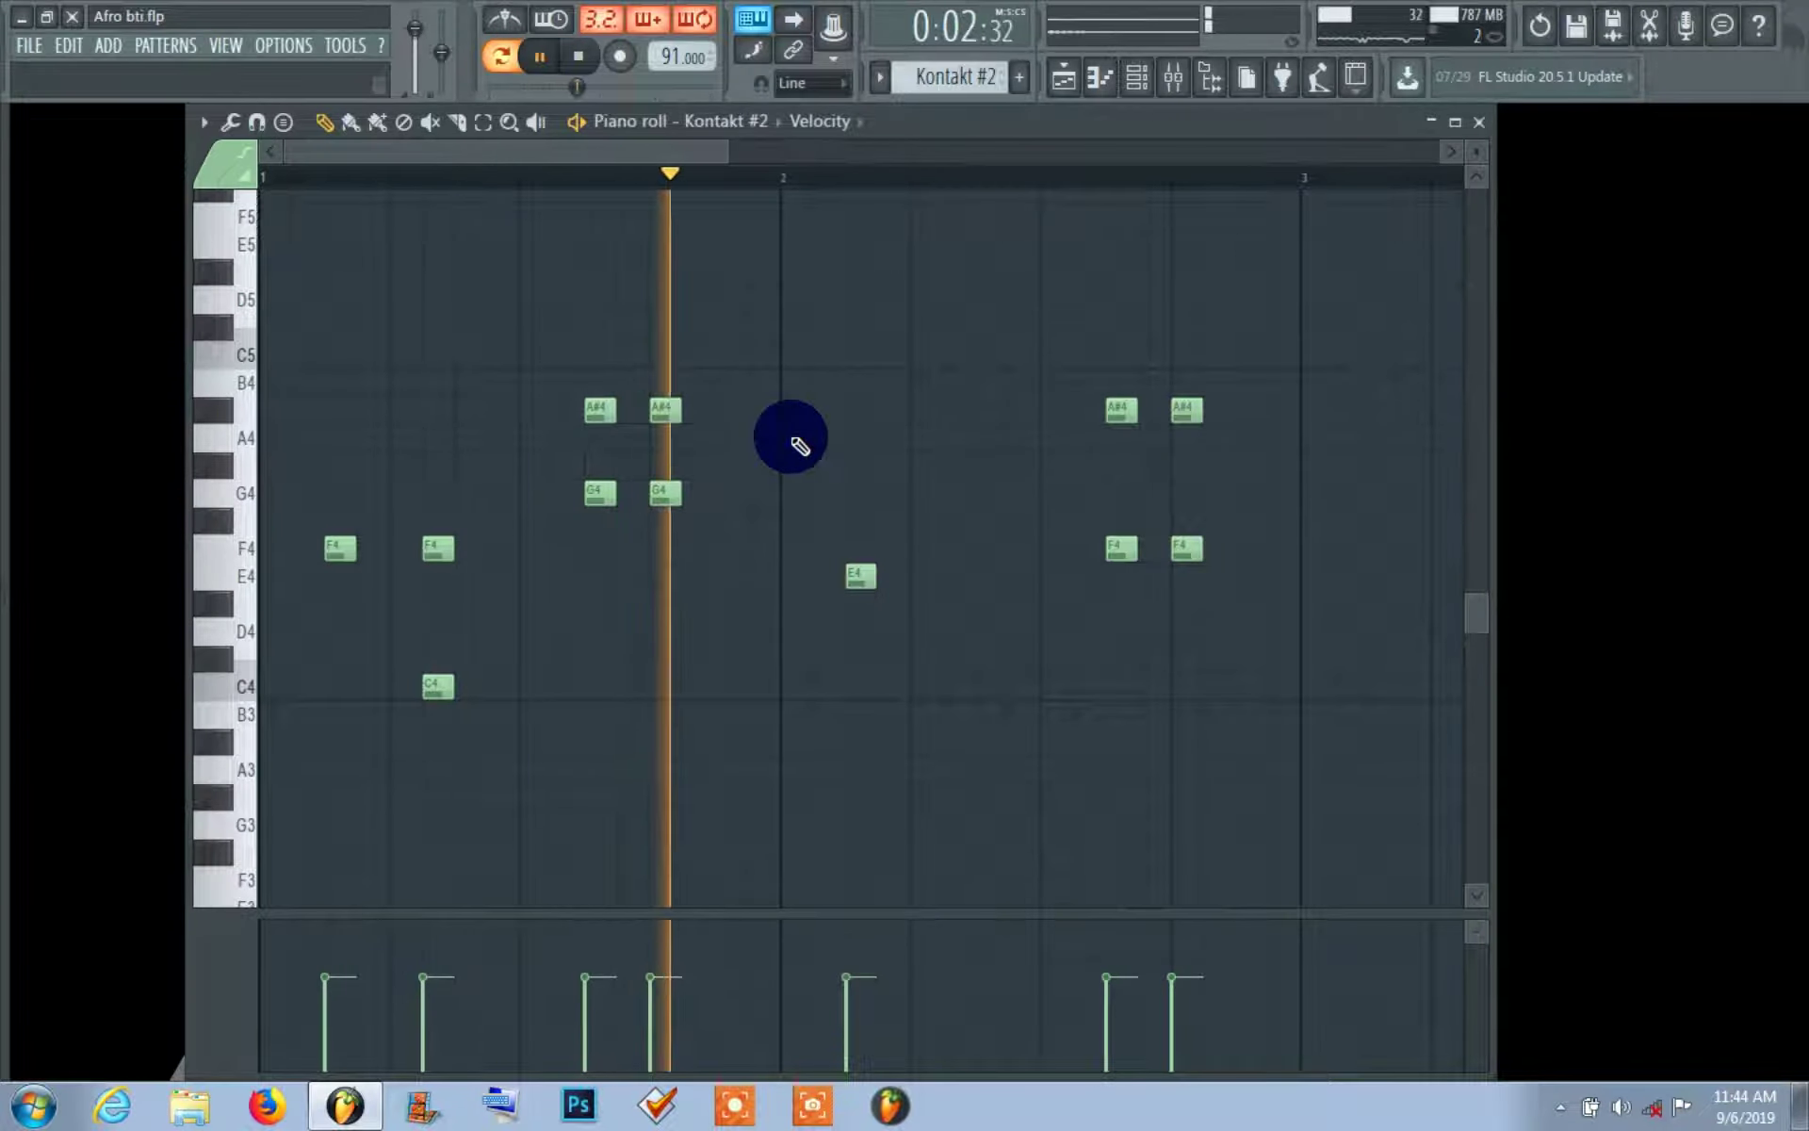
pyautogui.click(1478, 123)
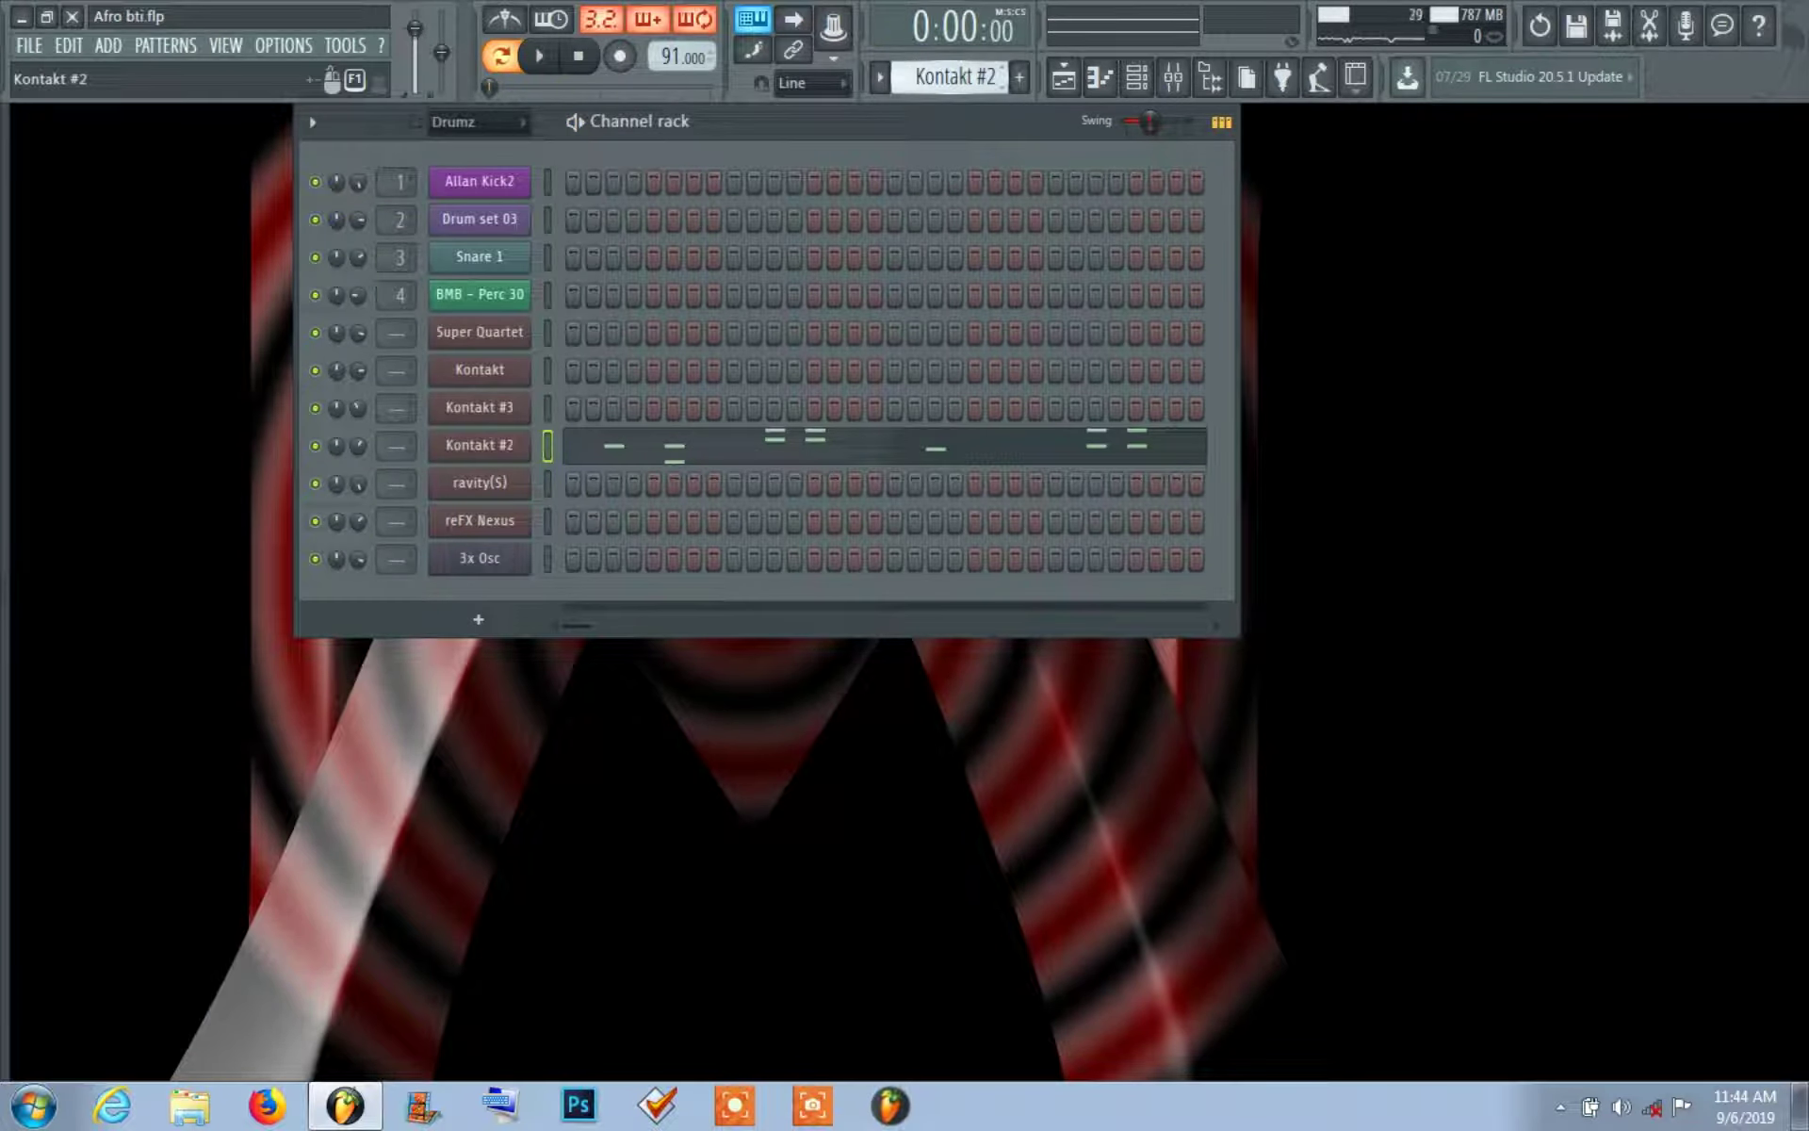
# - Examine the ravity(S) pattern's melody in the piano roll while listening to it, and stop playback
pyautogui.press('Down')
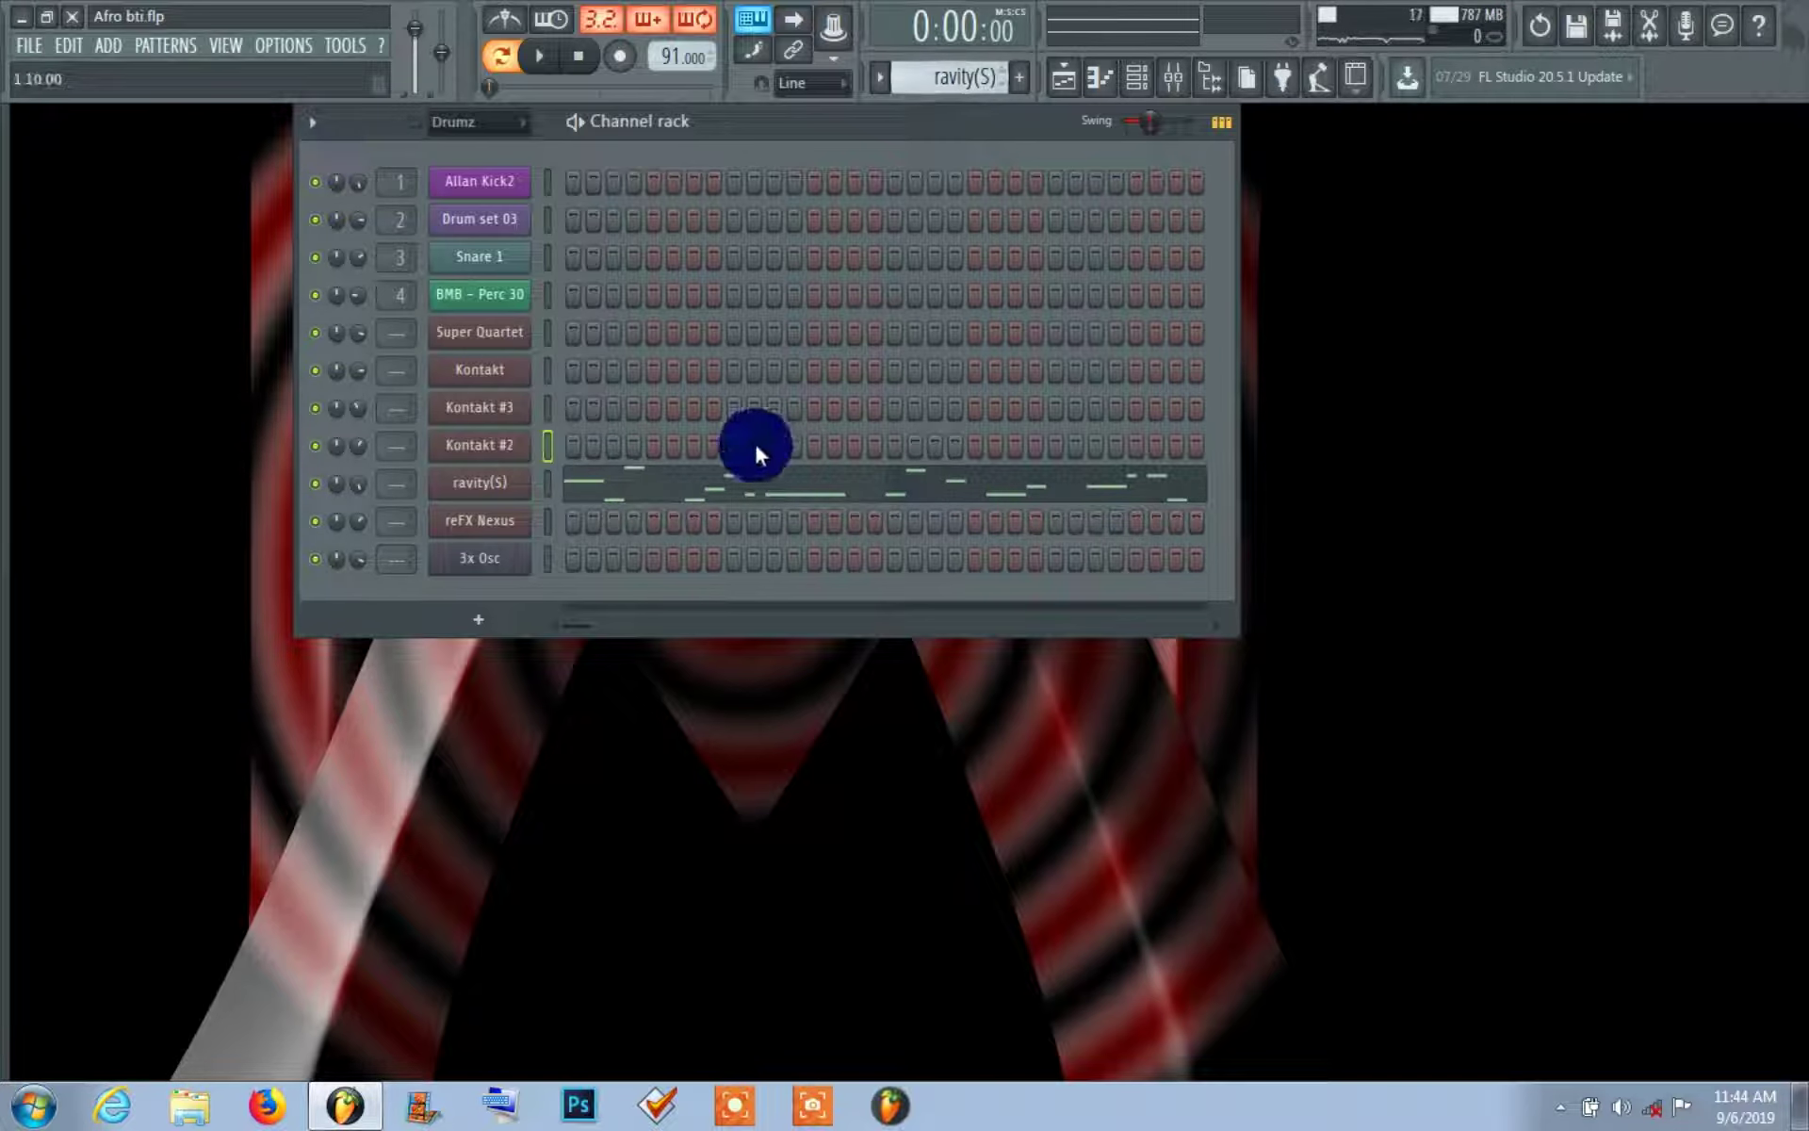
pyautogui.click(745, 485)
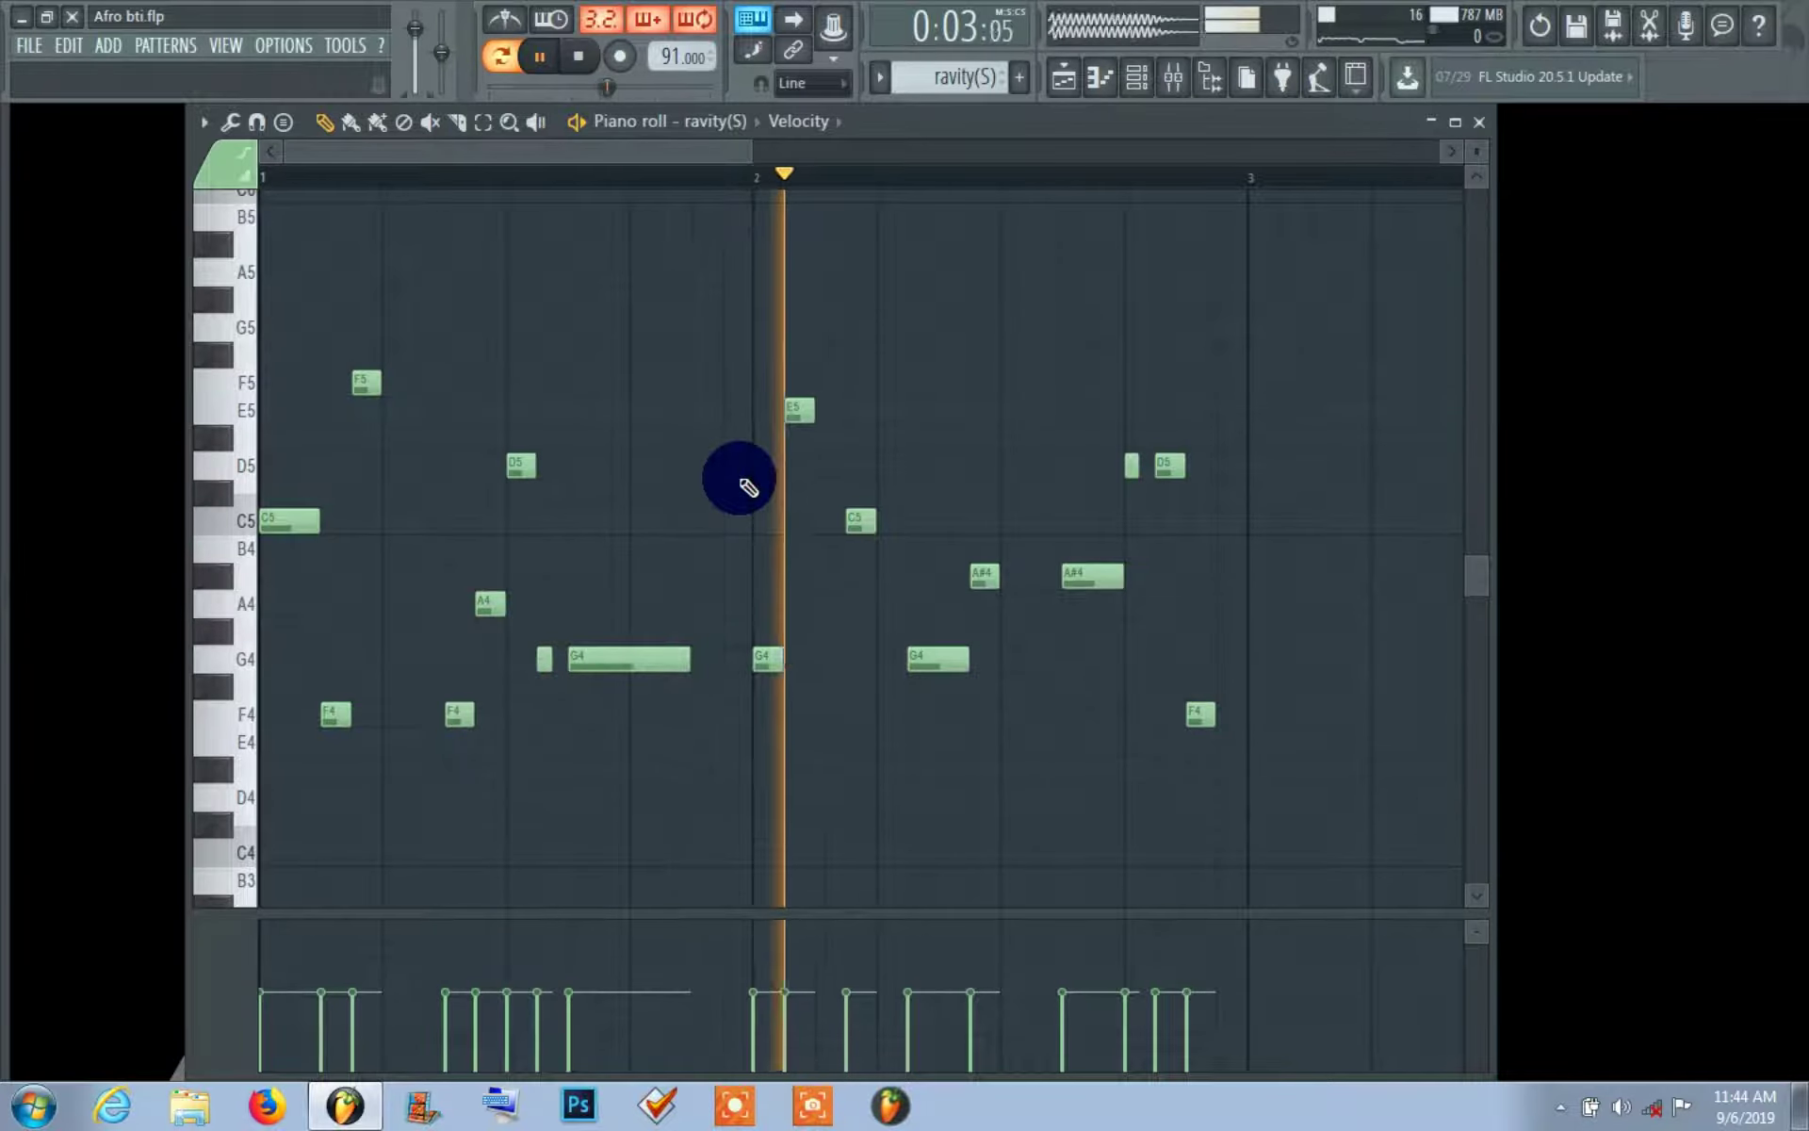
pyautogui.click(1489, 121)
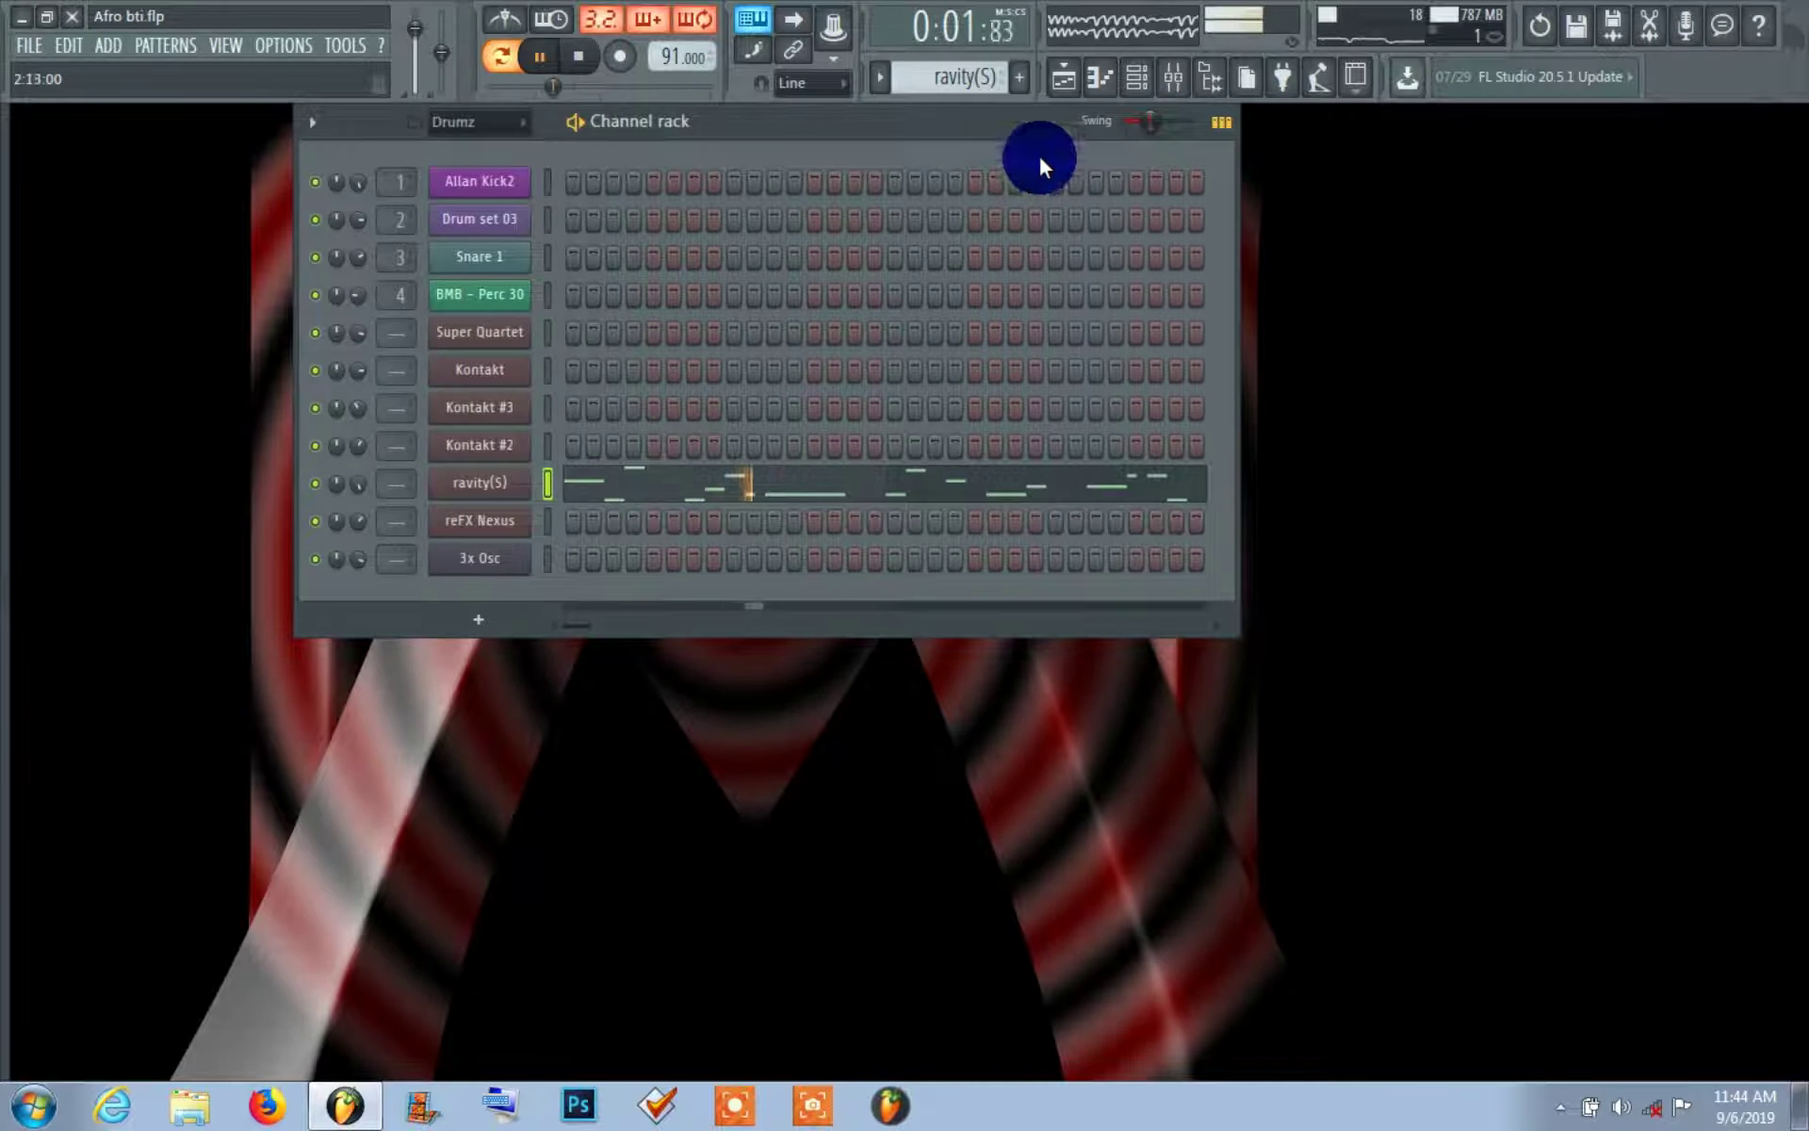
pyautogui.press('space')
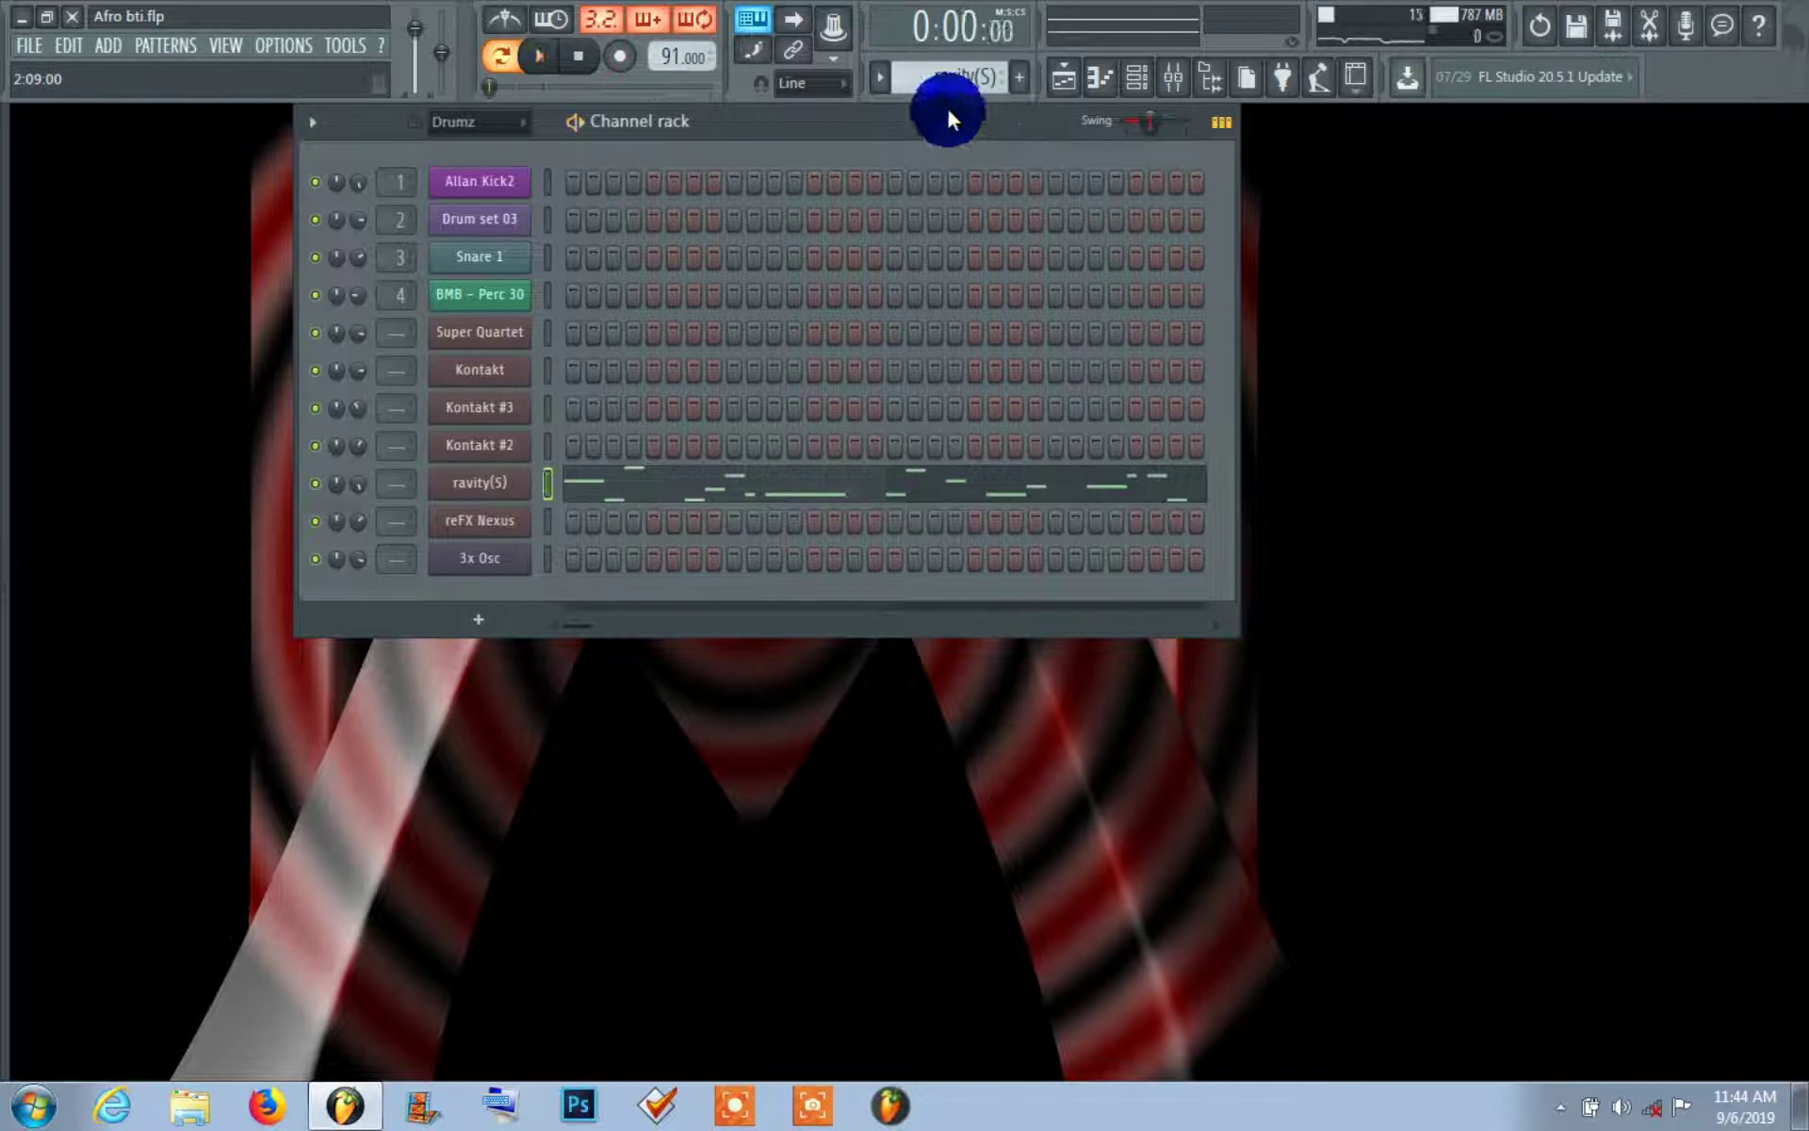
# - Listen to the reFX Nexus pattern and examine its chords in the piano roll
pyautogui.press('Down')
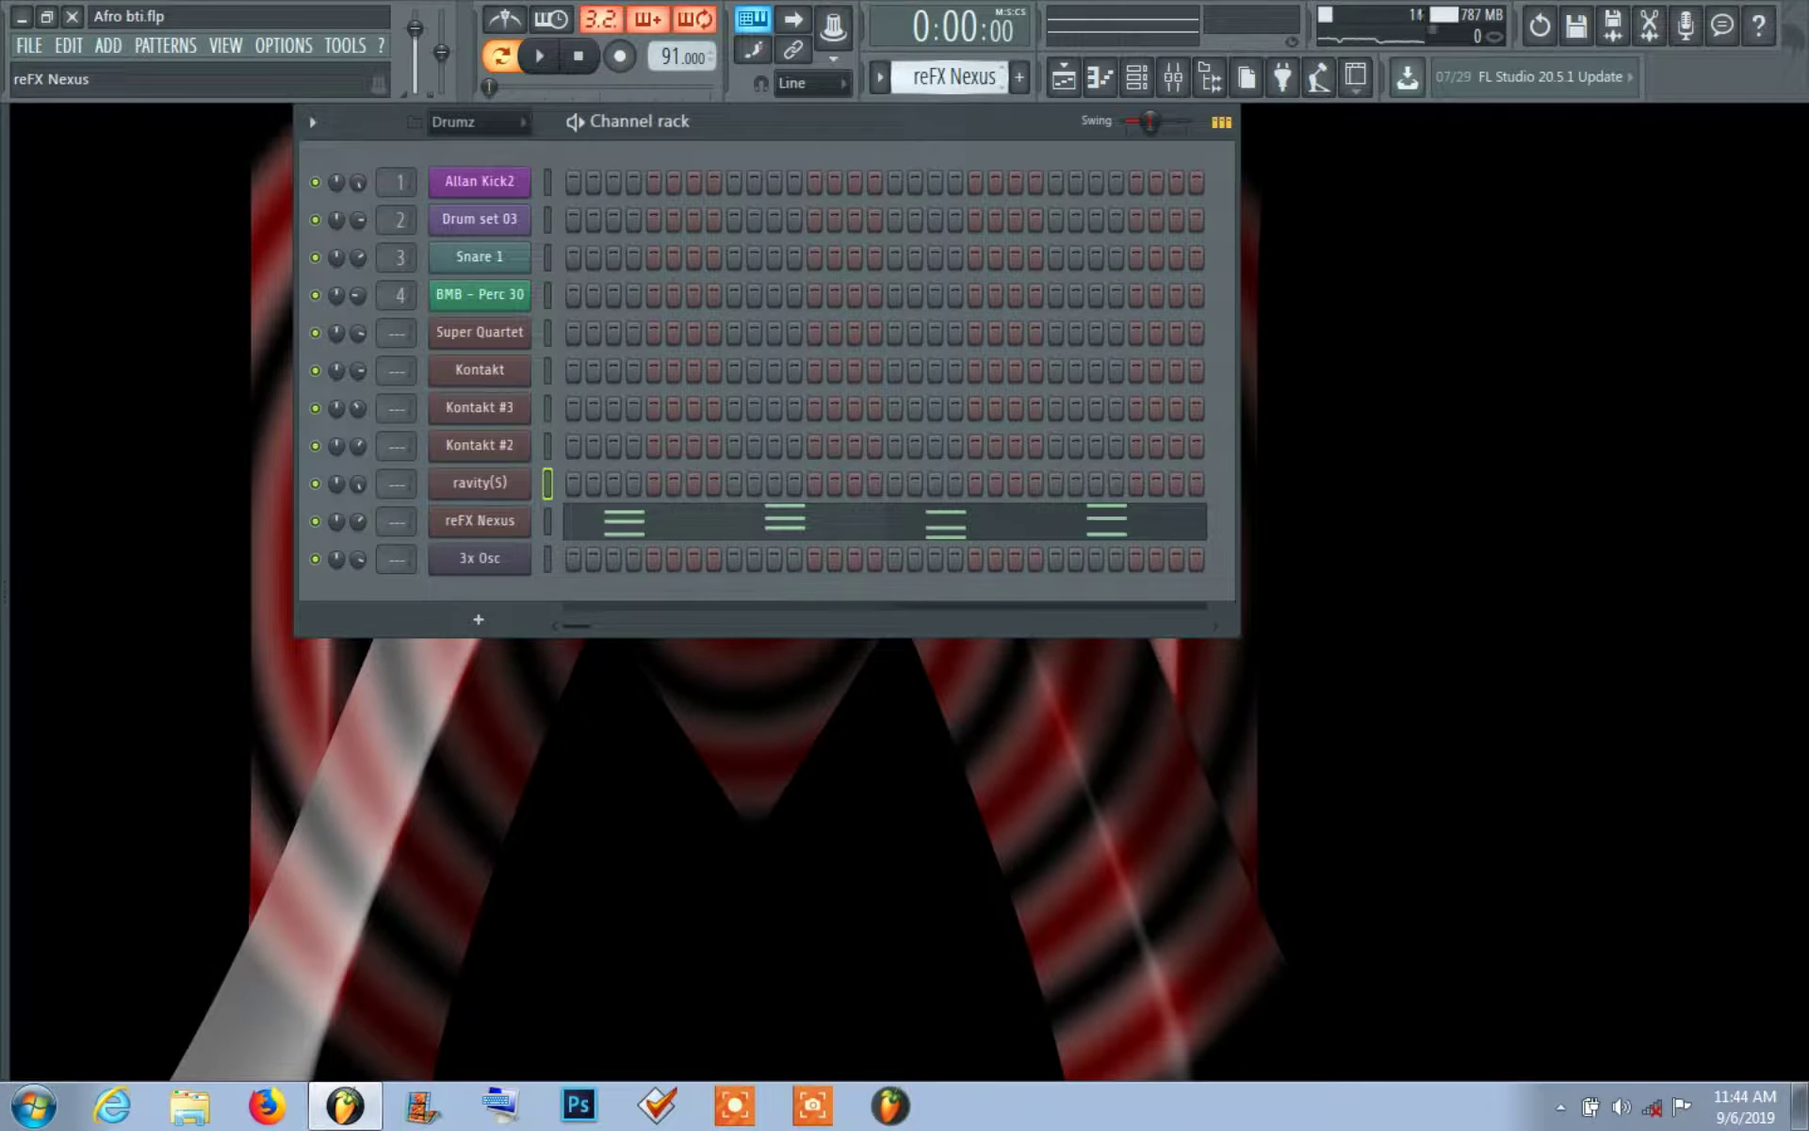
pyautogui.click(641, 514)
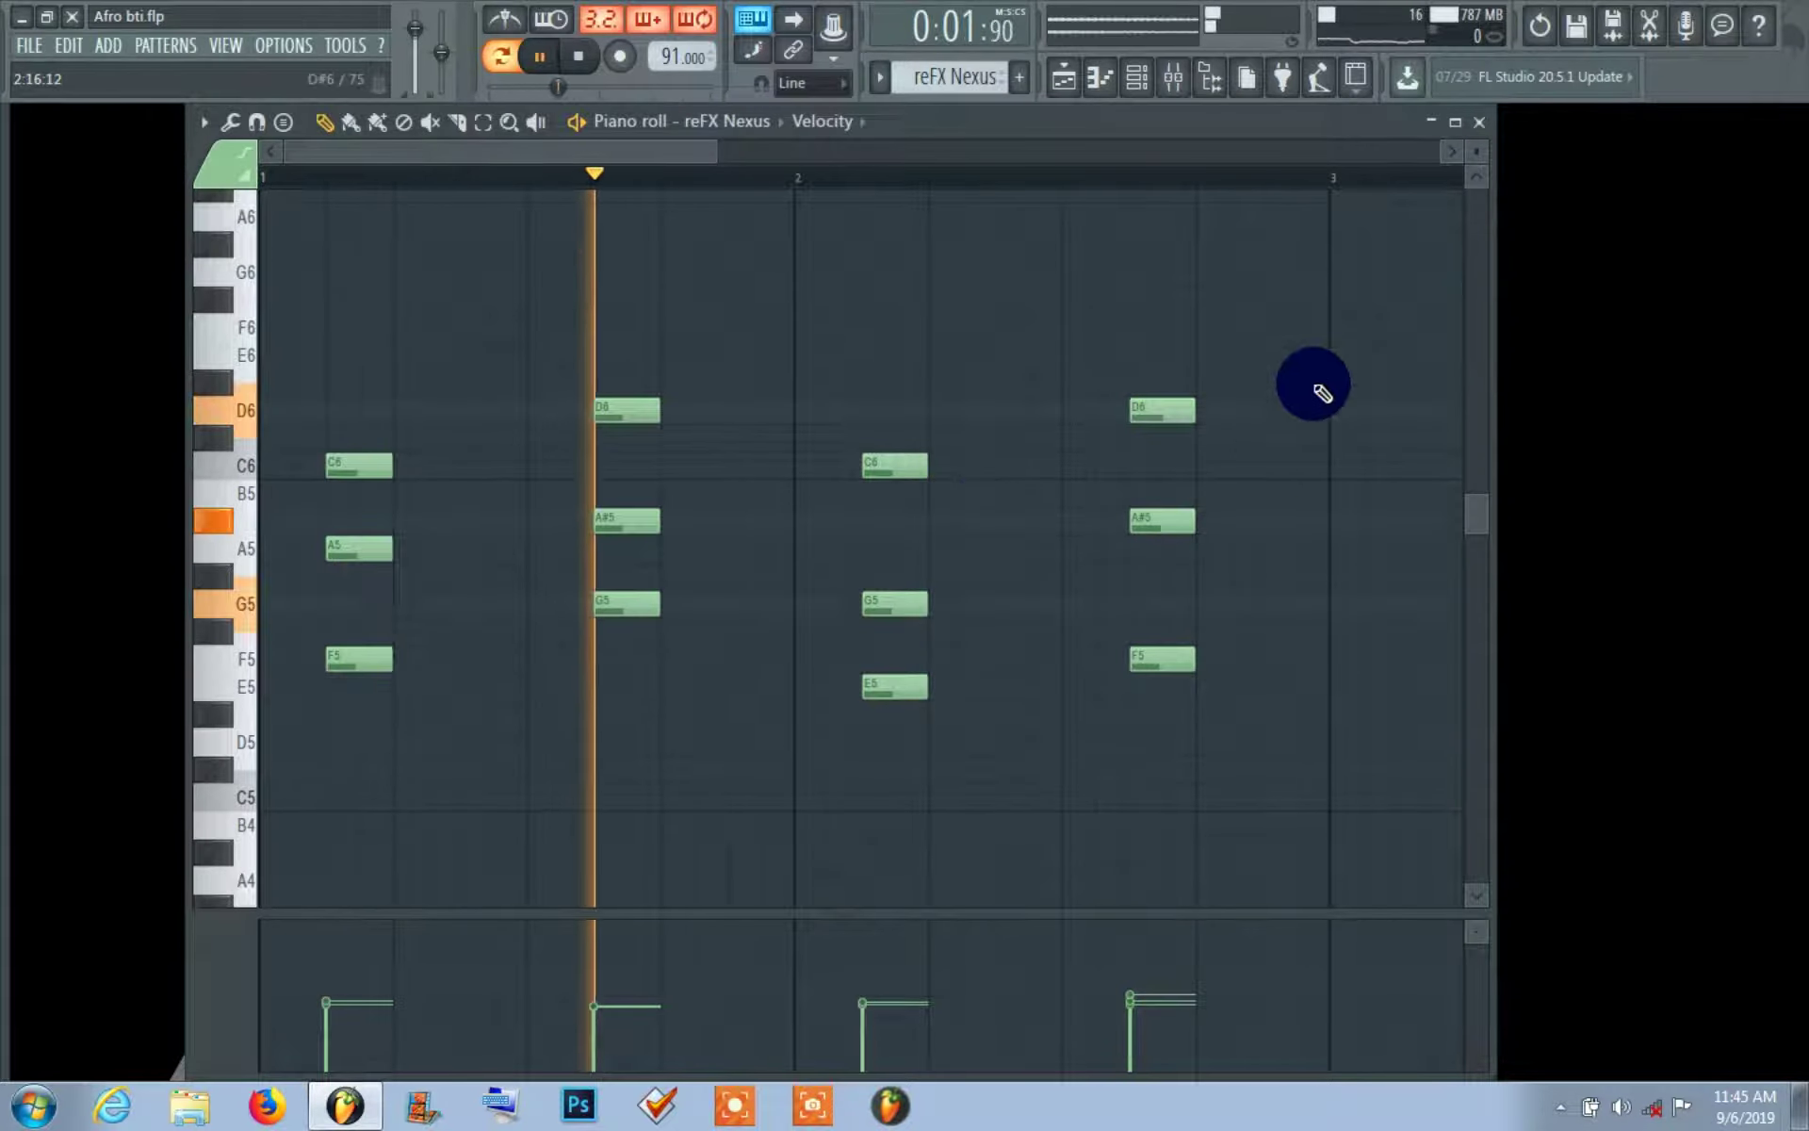
pyautogui.click(1487, 136)
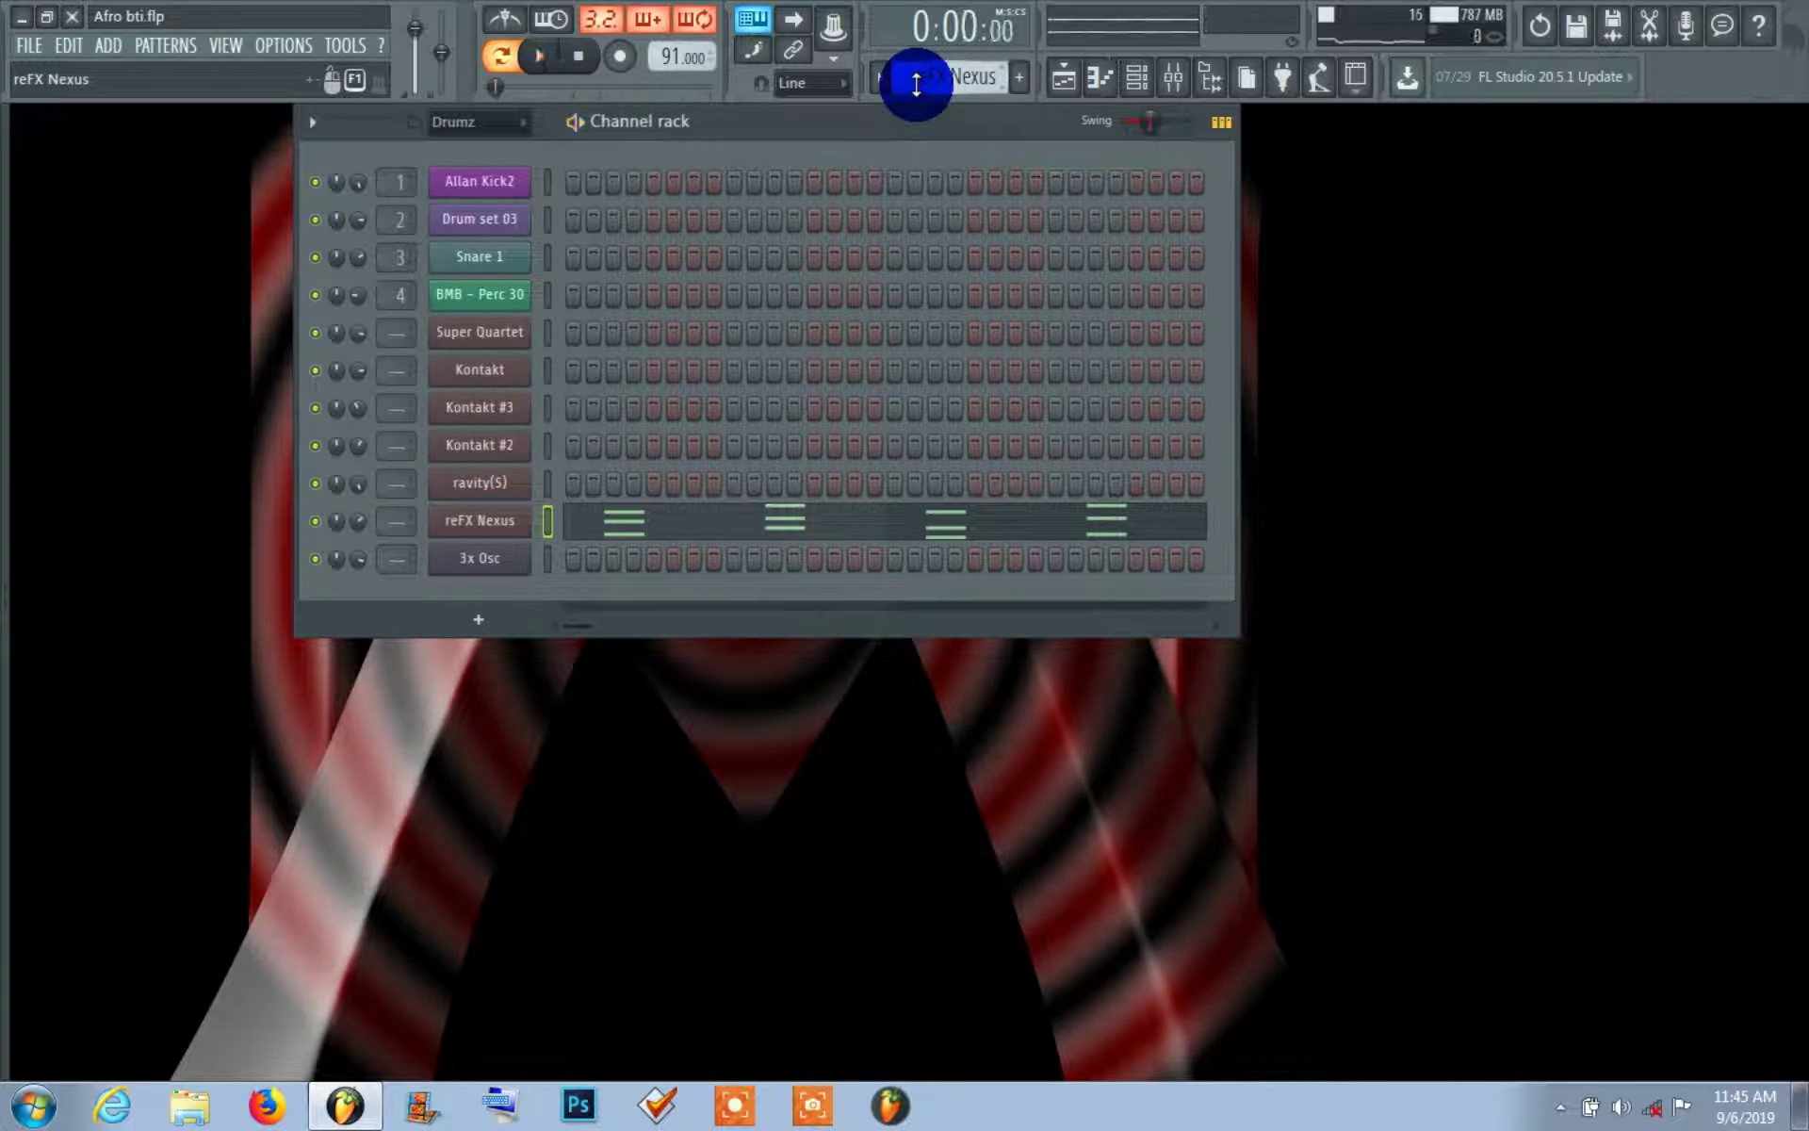
# - Play the 3x Osc pattern and inspect its bass notes in the piano roll
pyautogui.scroll(-1, 952, 76)
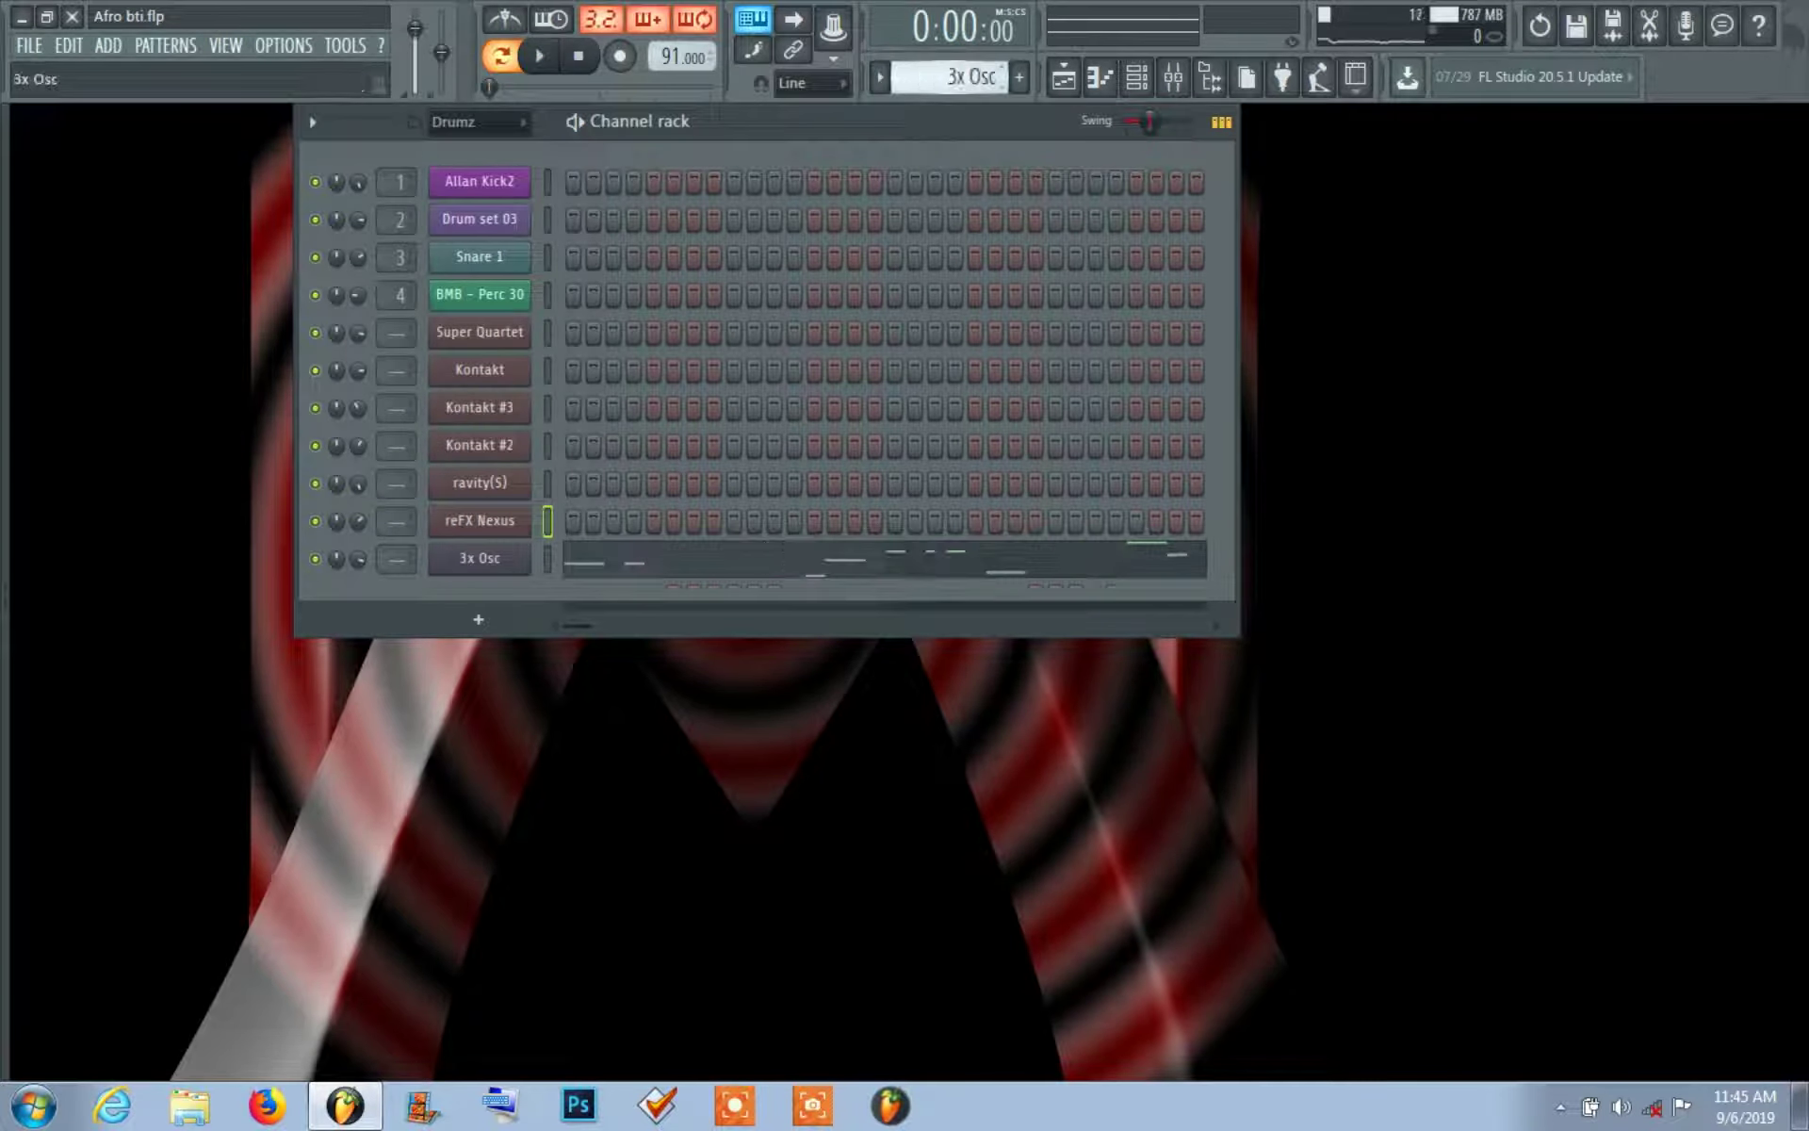
pyautogui.click(740, 556)
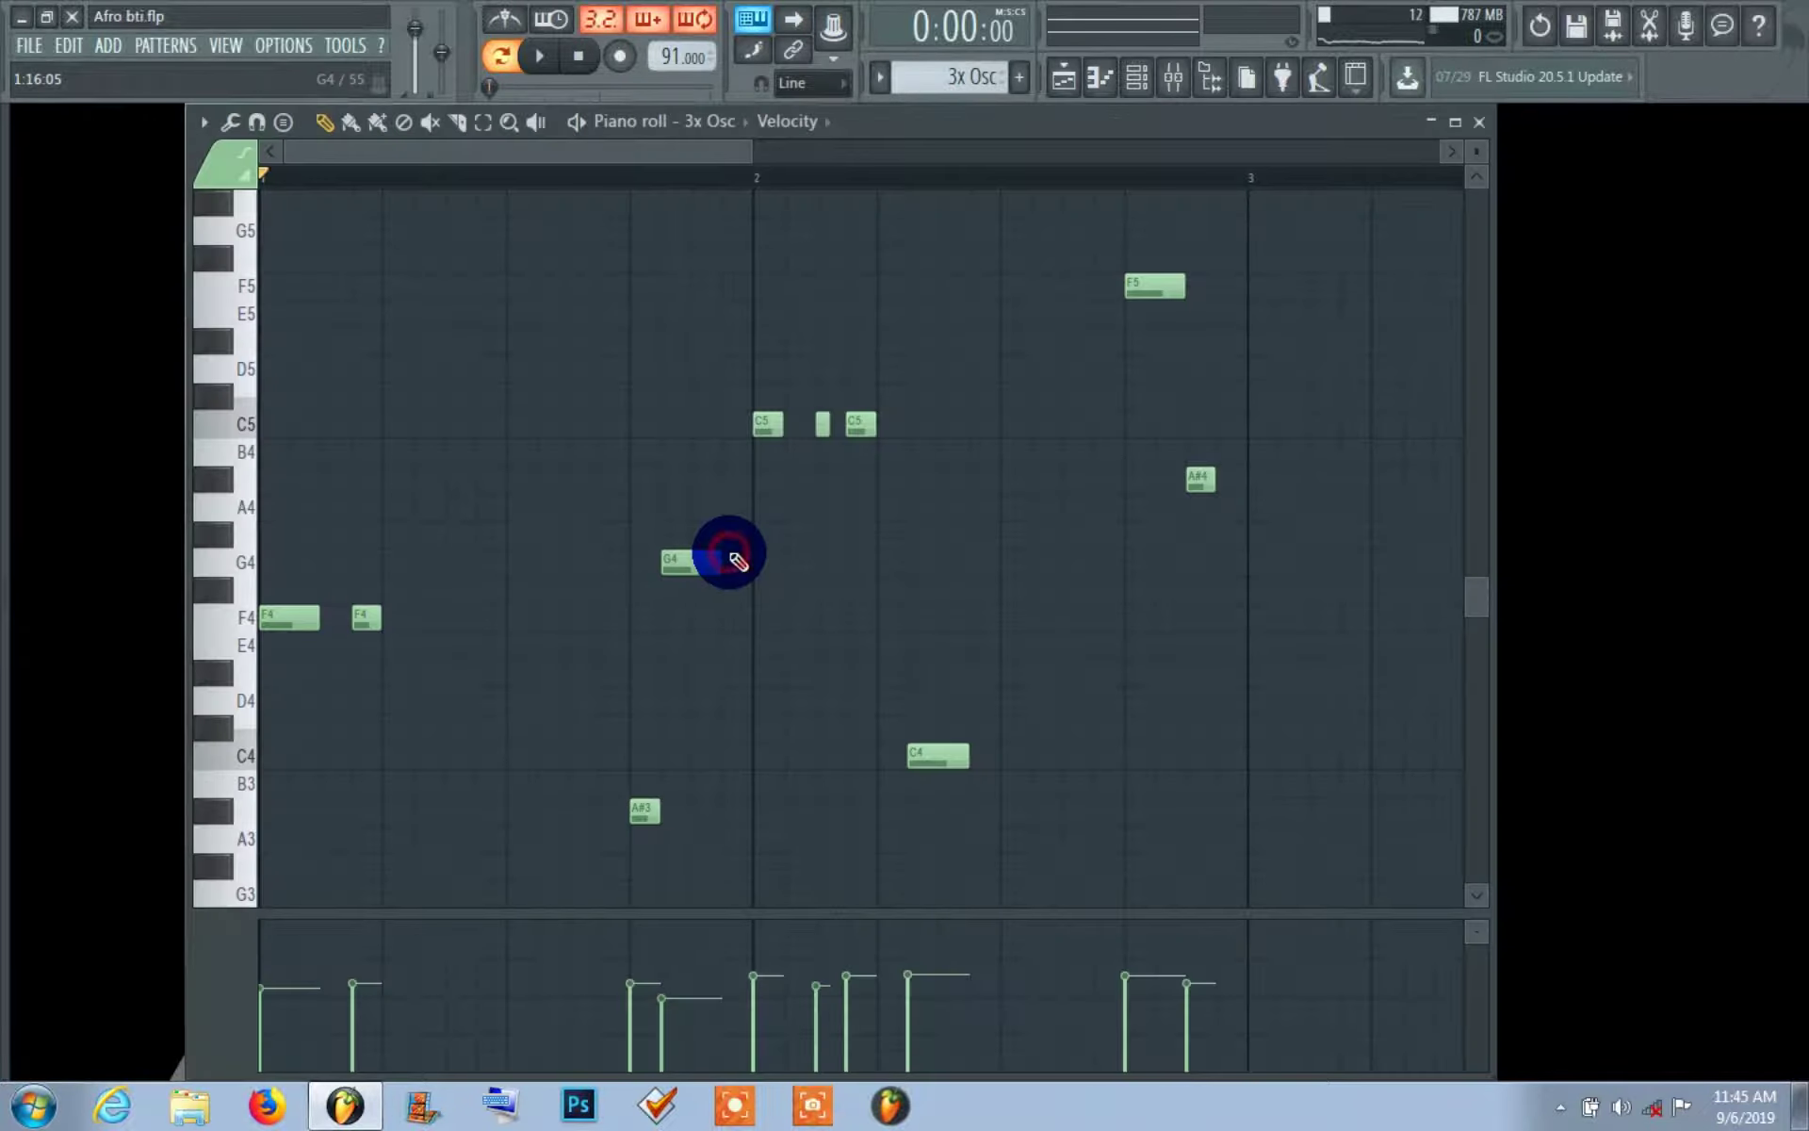
pyautogui.press('space')
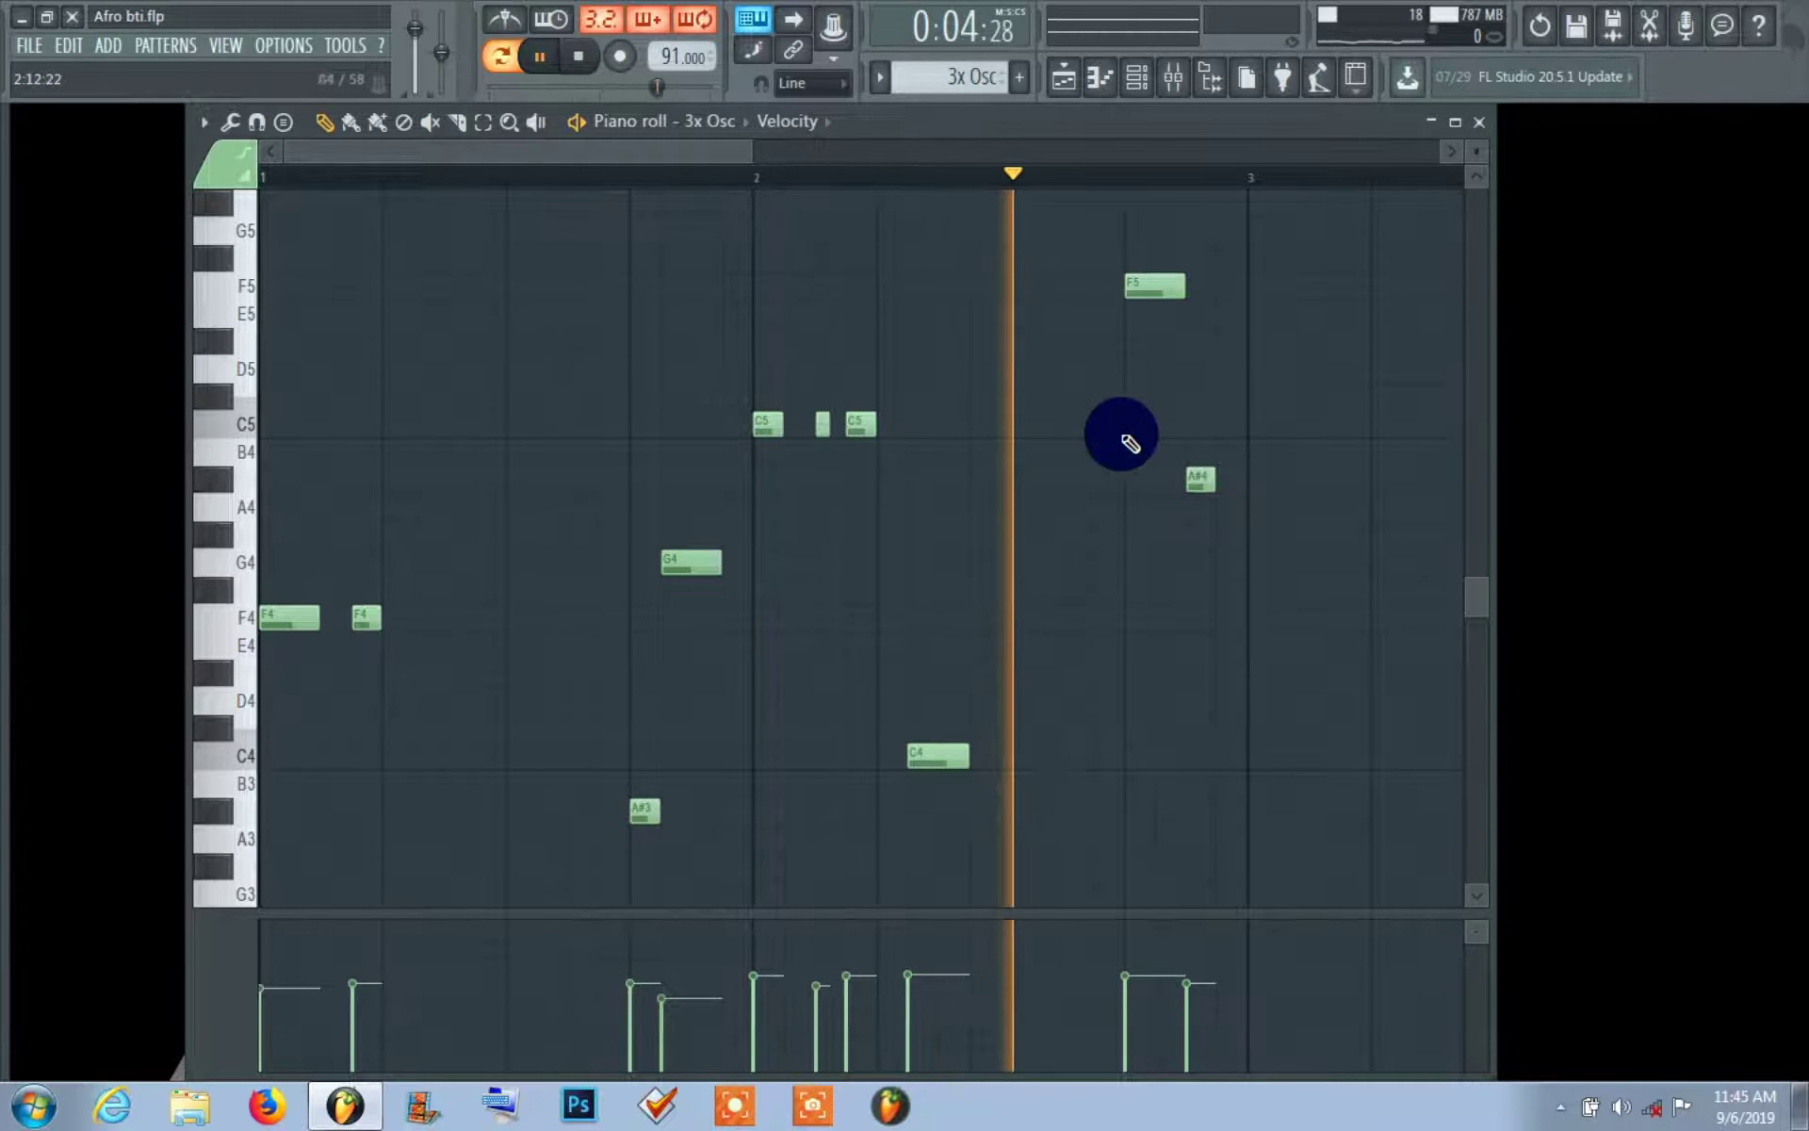
pyautogui.click(1478, 122)
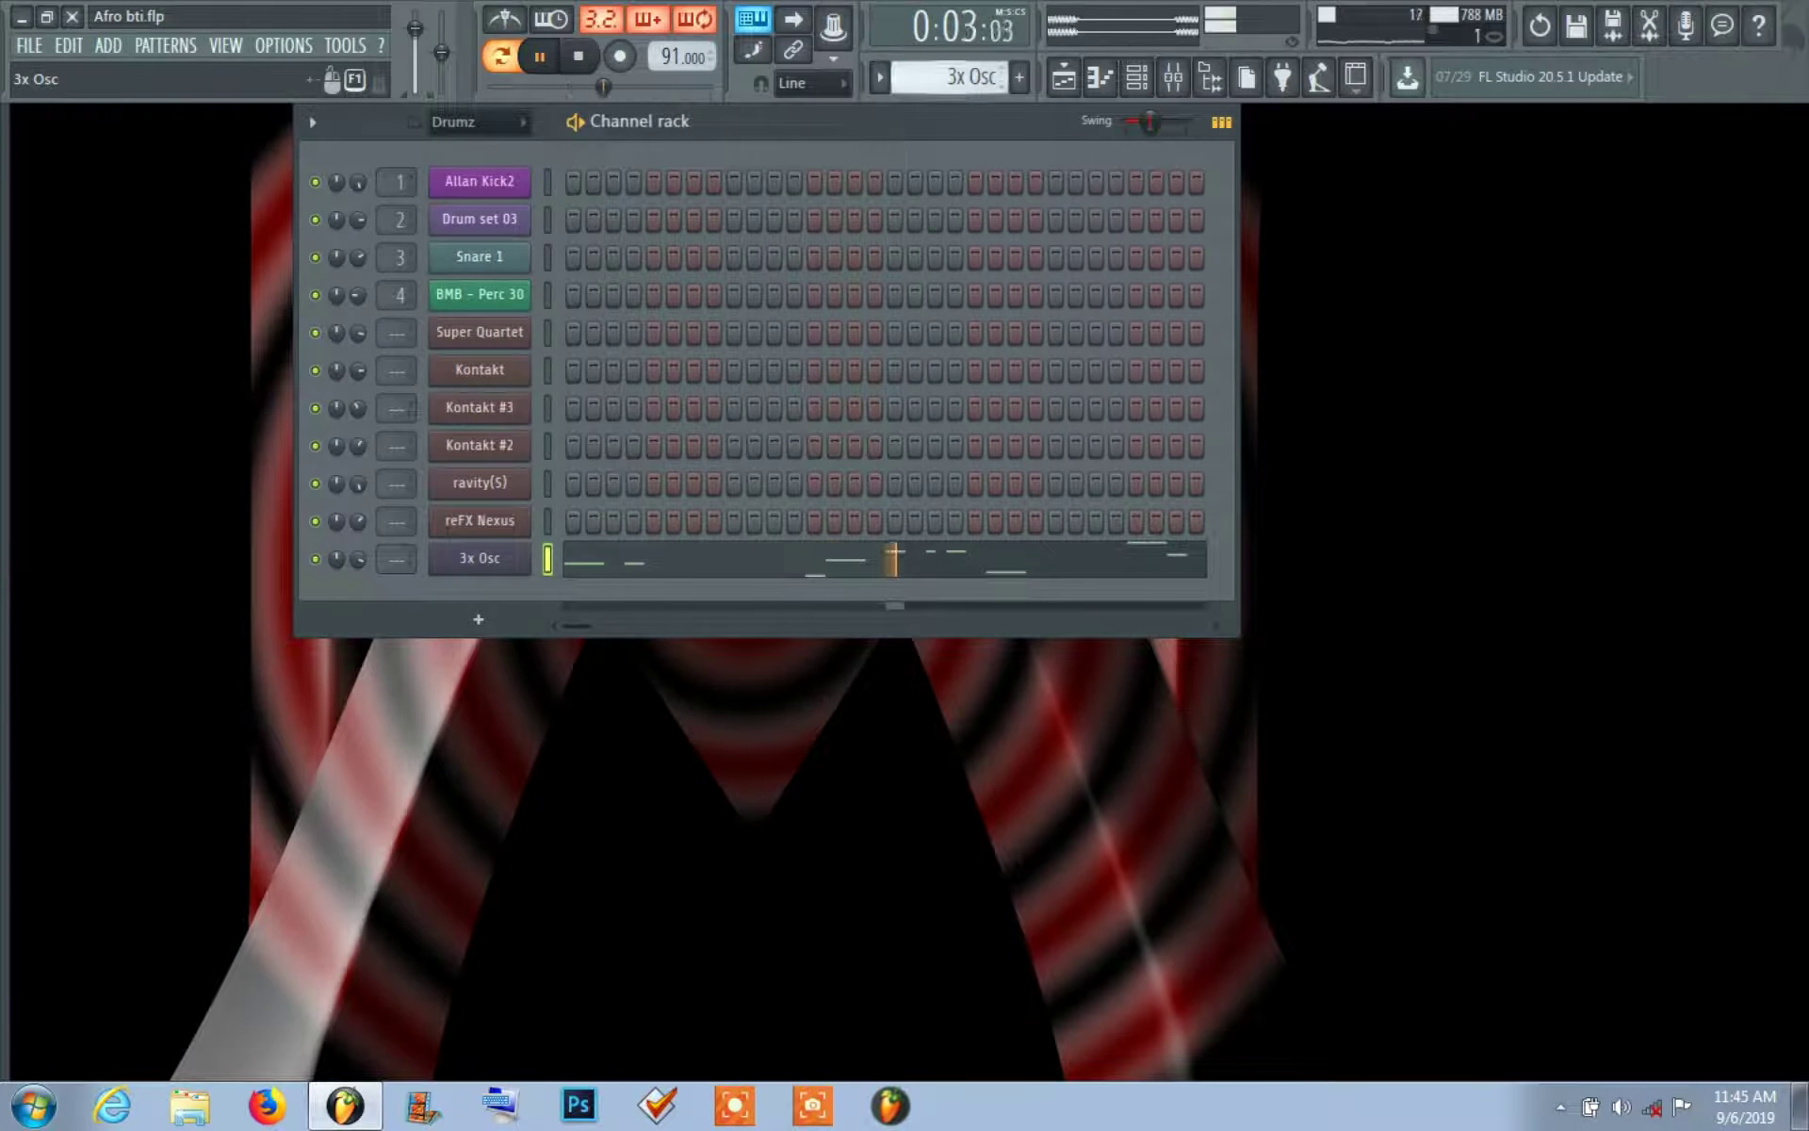
# - Select the empty Pattern 10 and open the Playlist with the arranged patterns
pyautogui.press('F4')
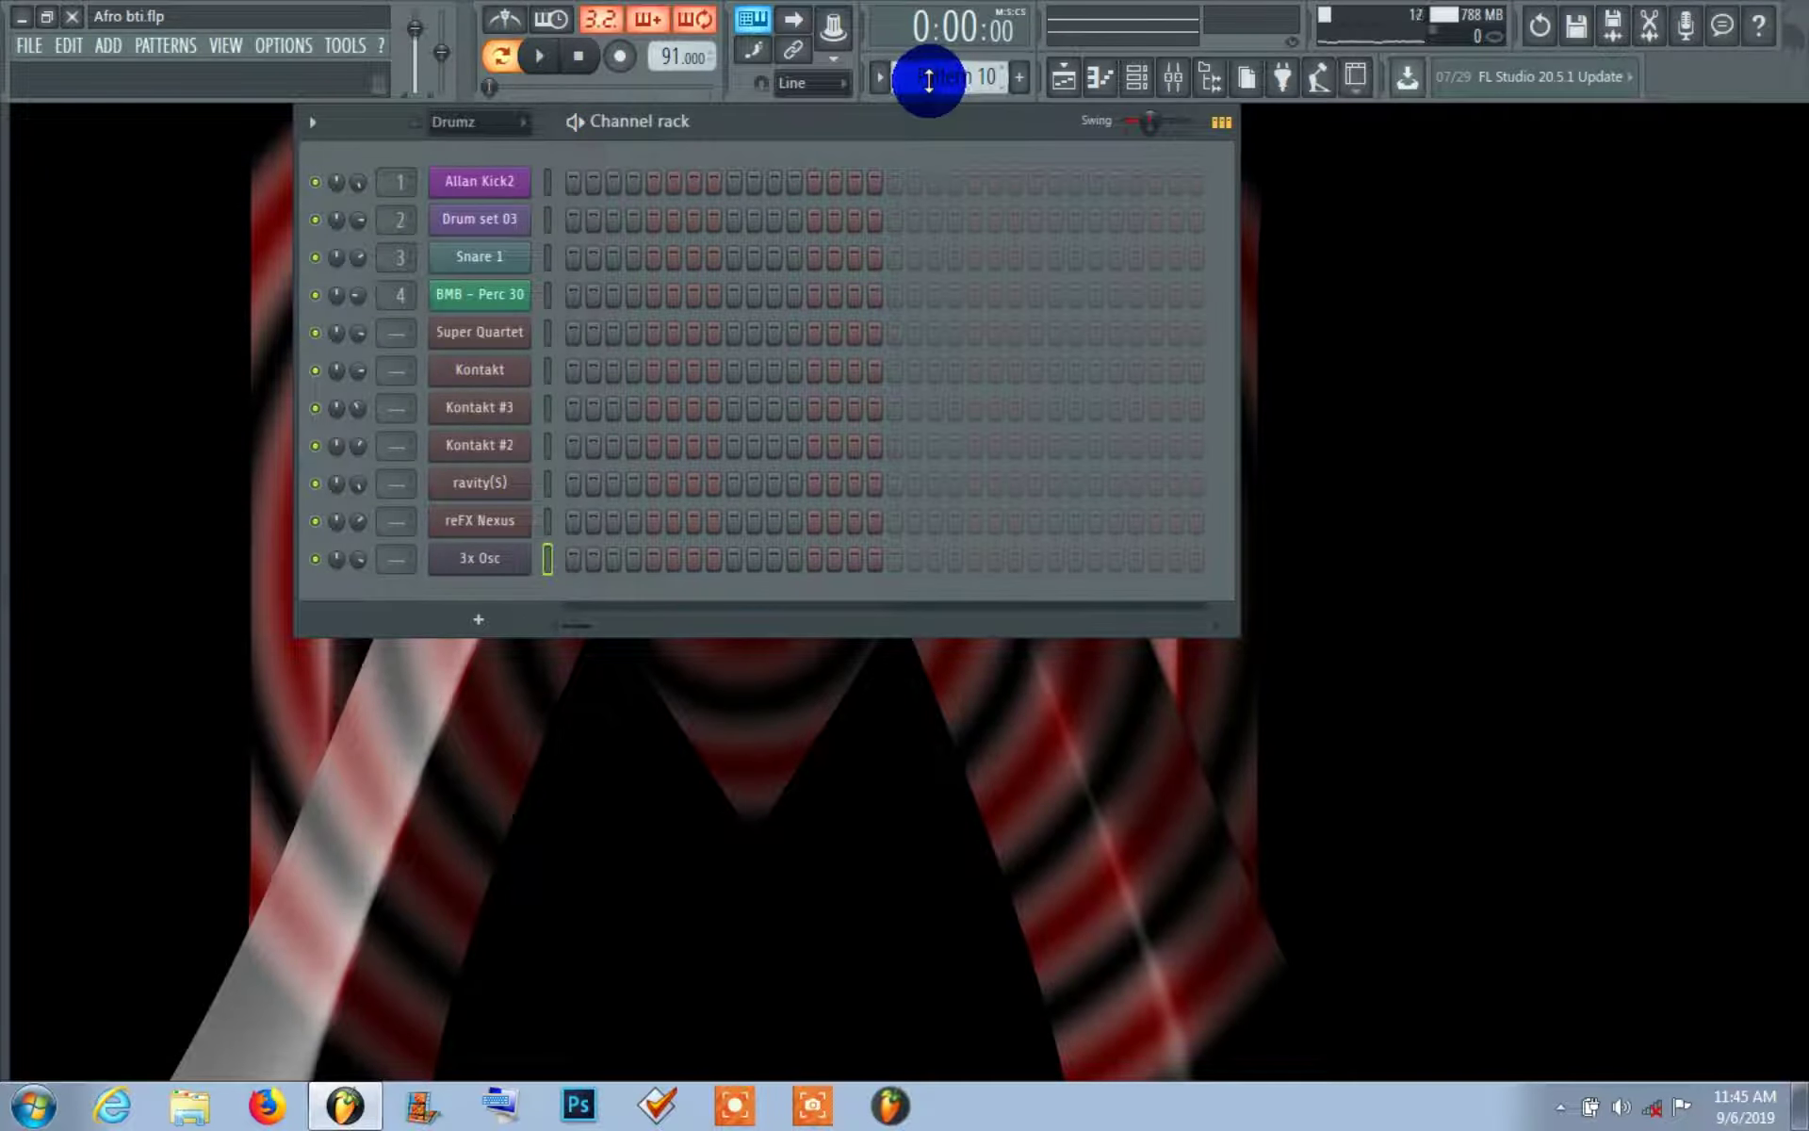
pyautogui.click(1069, 79)
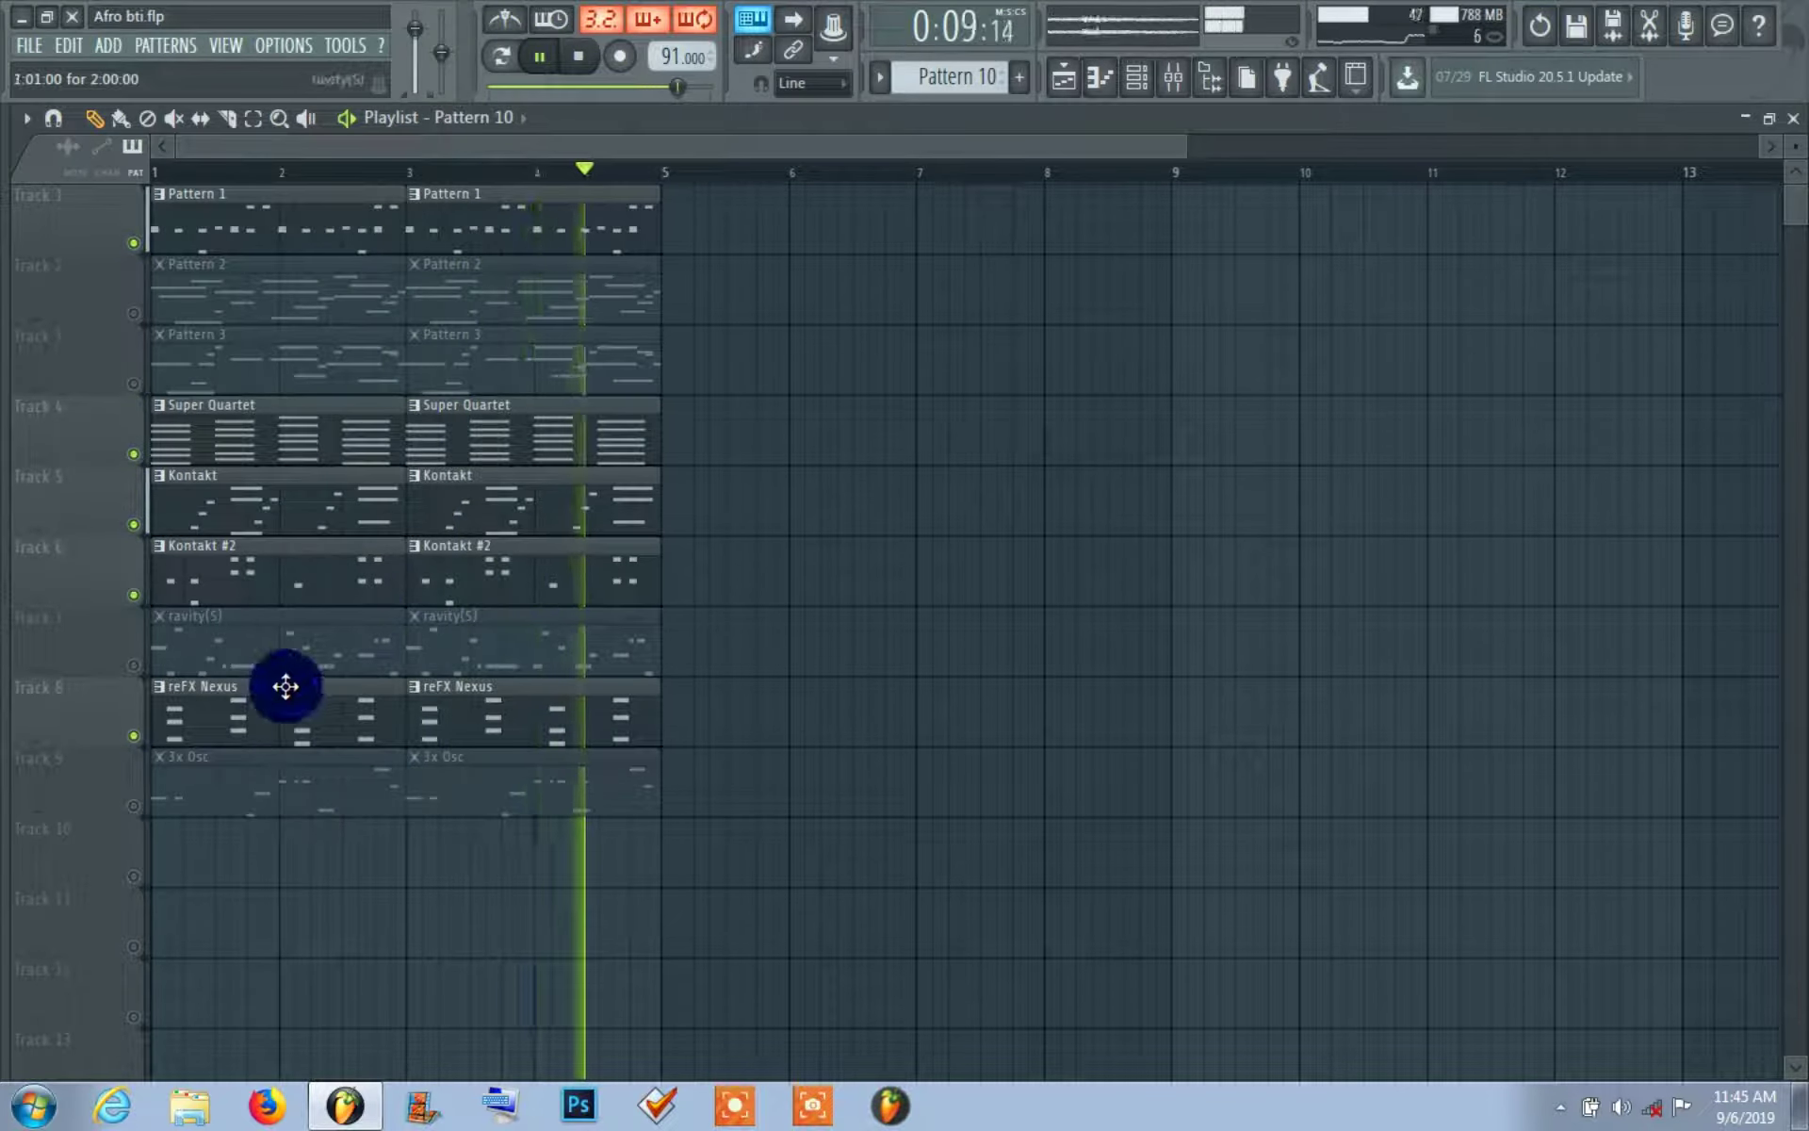
# - Audition the ravity(S) track in the arrangement, mute it again, and unmute the 3x Osc track
pyautogui.click(132, 664)
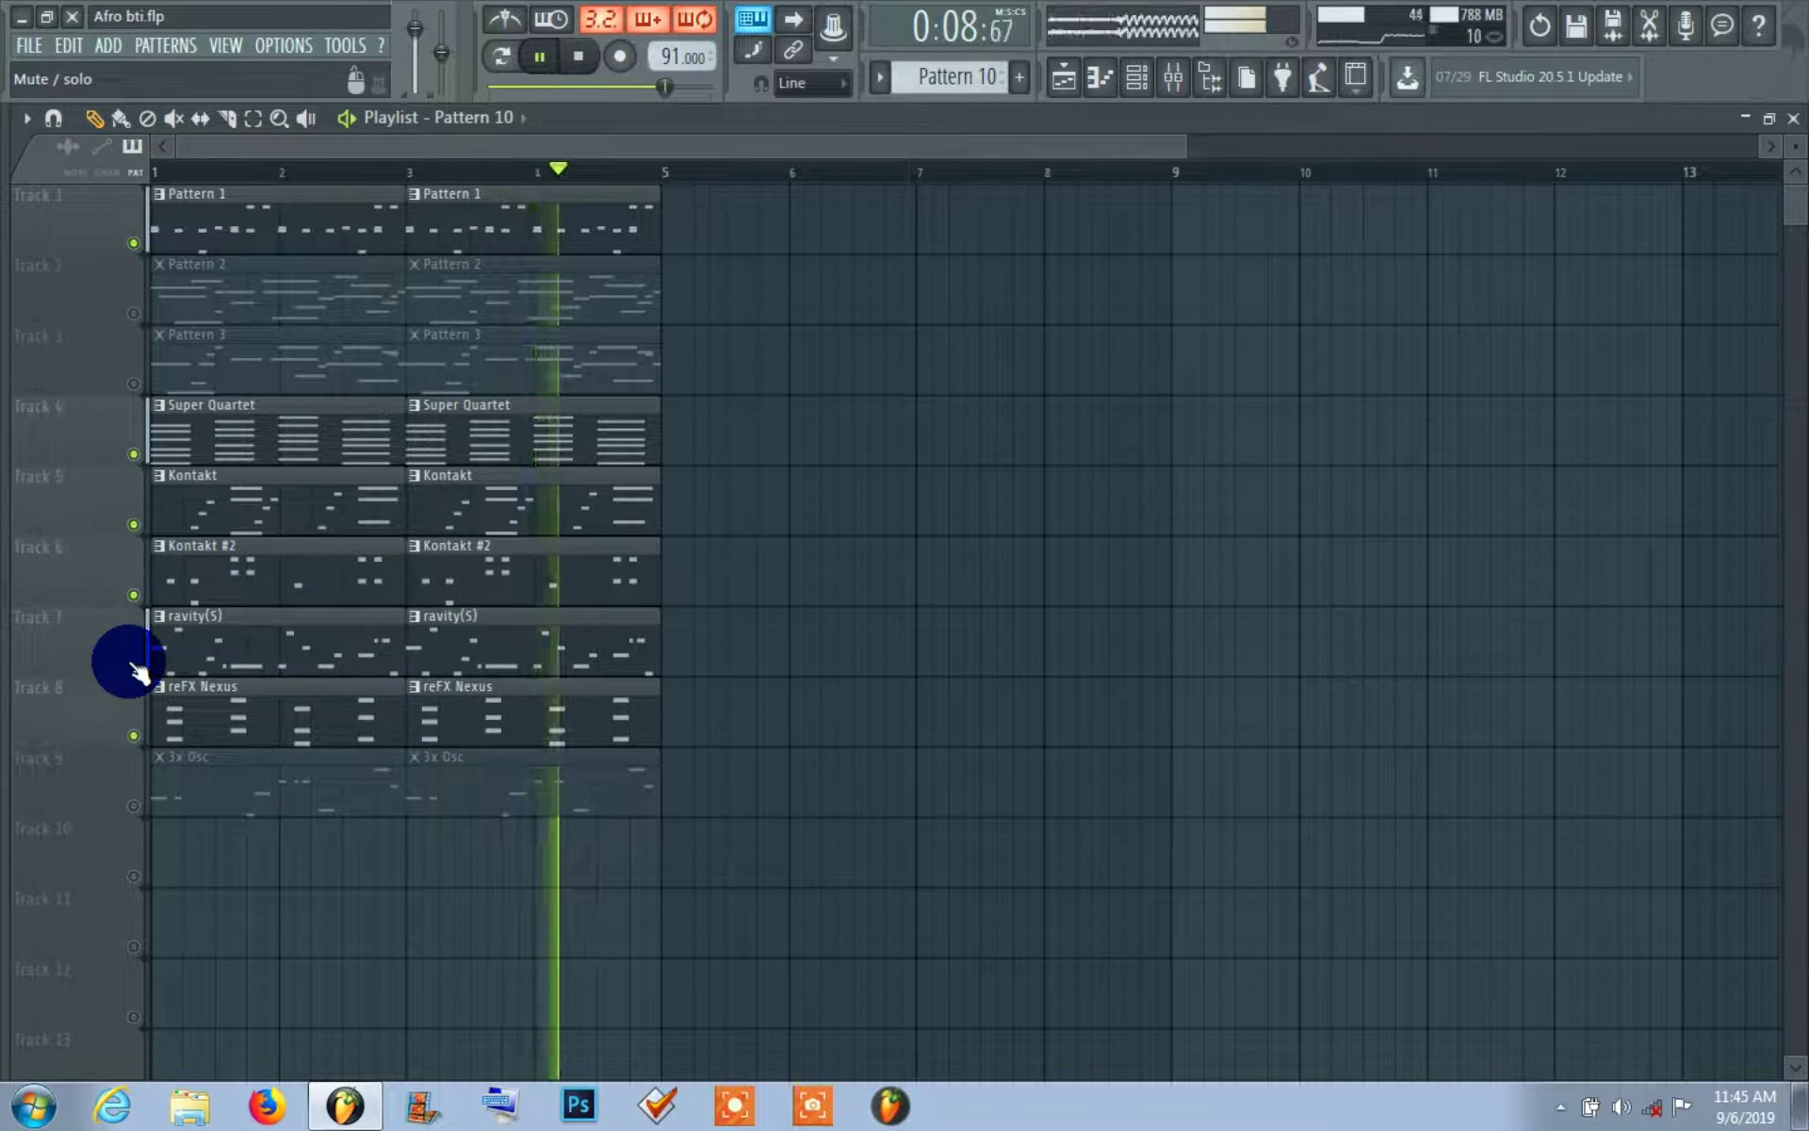
pyautogui.click(133, 666)
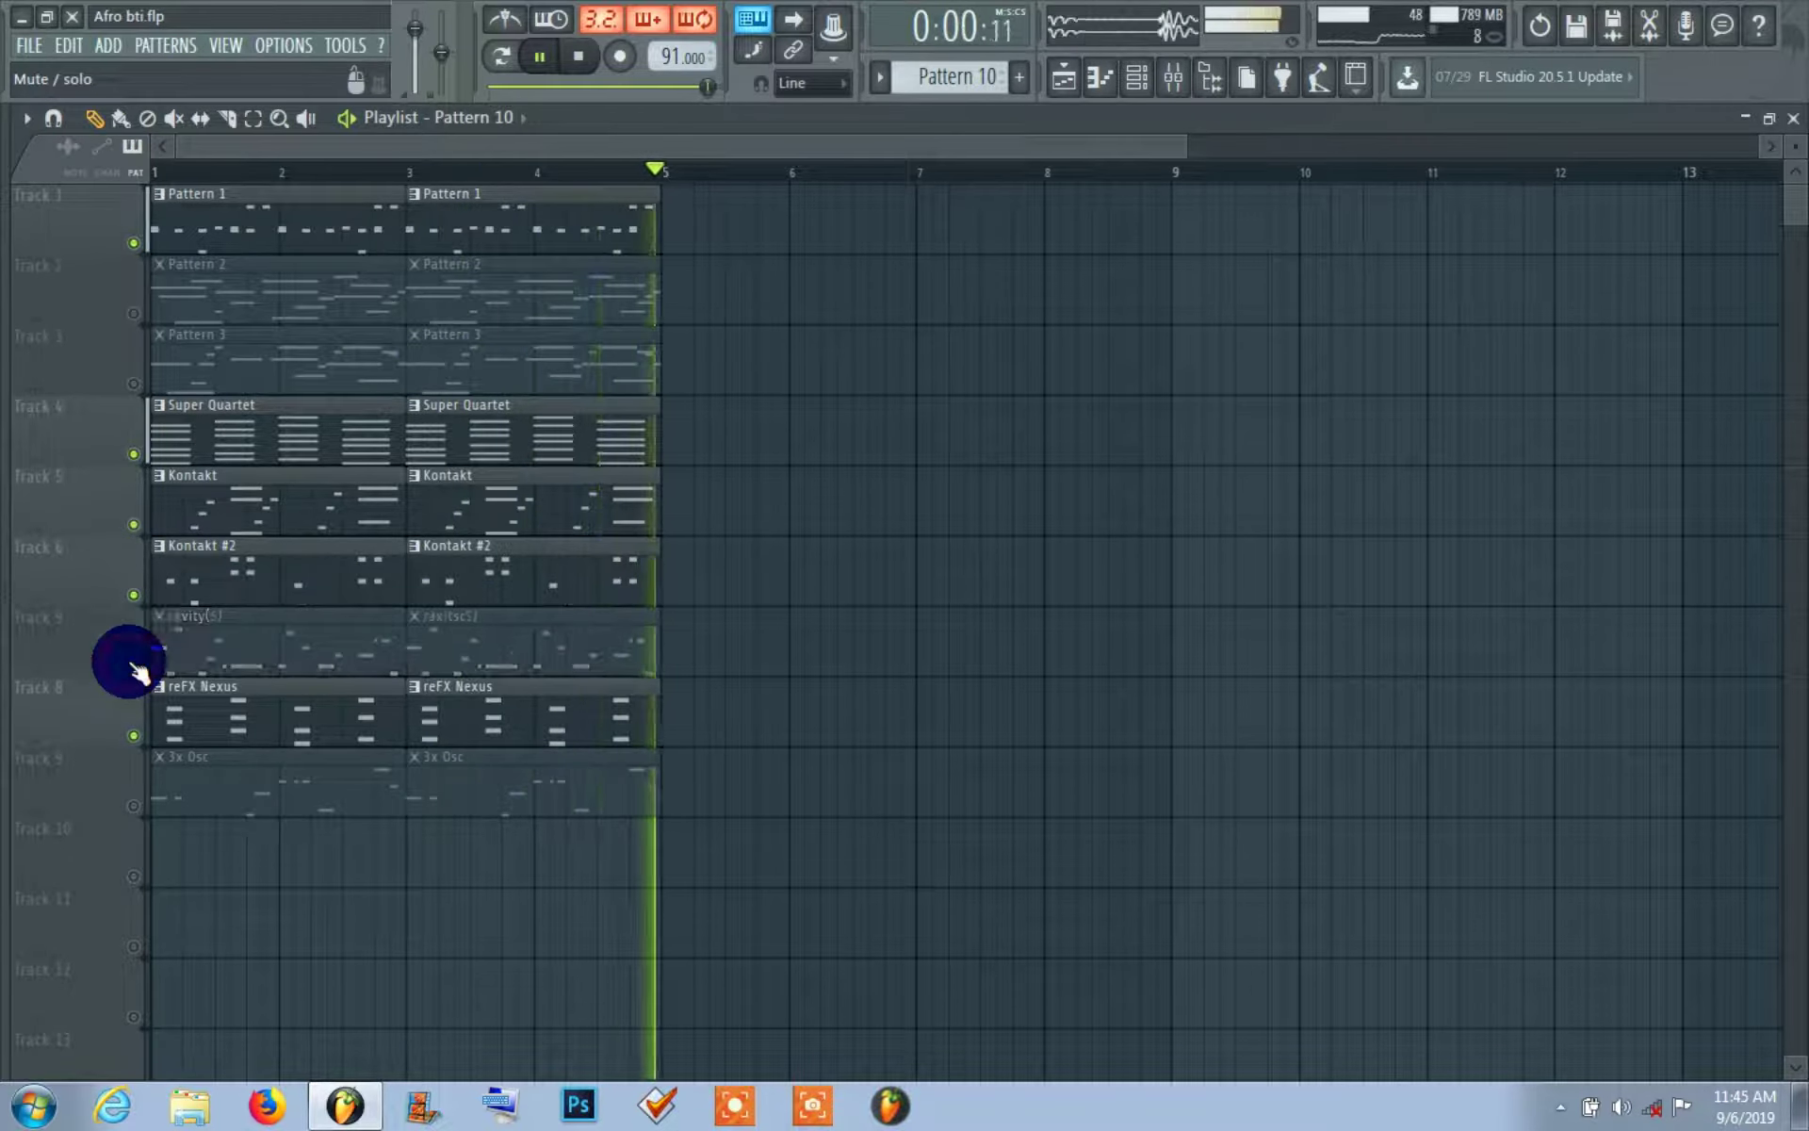
pyautogui.click(133, 805)
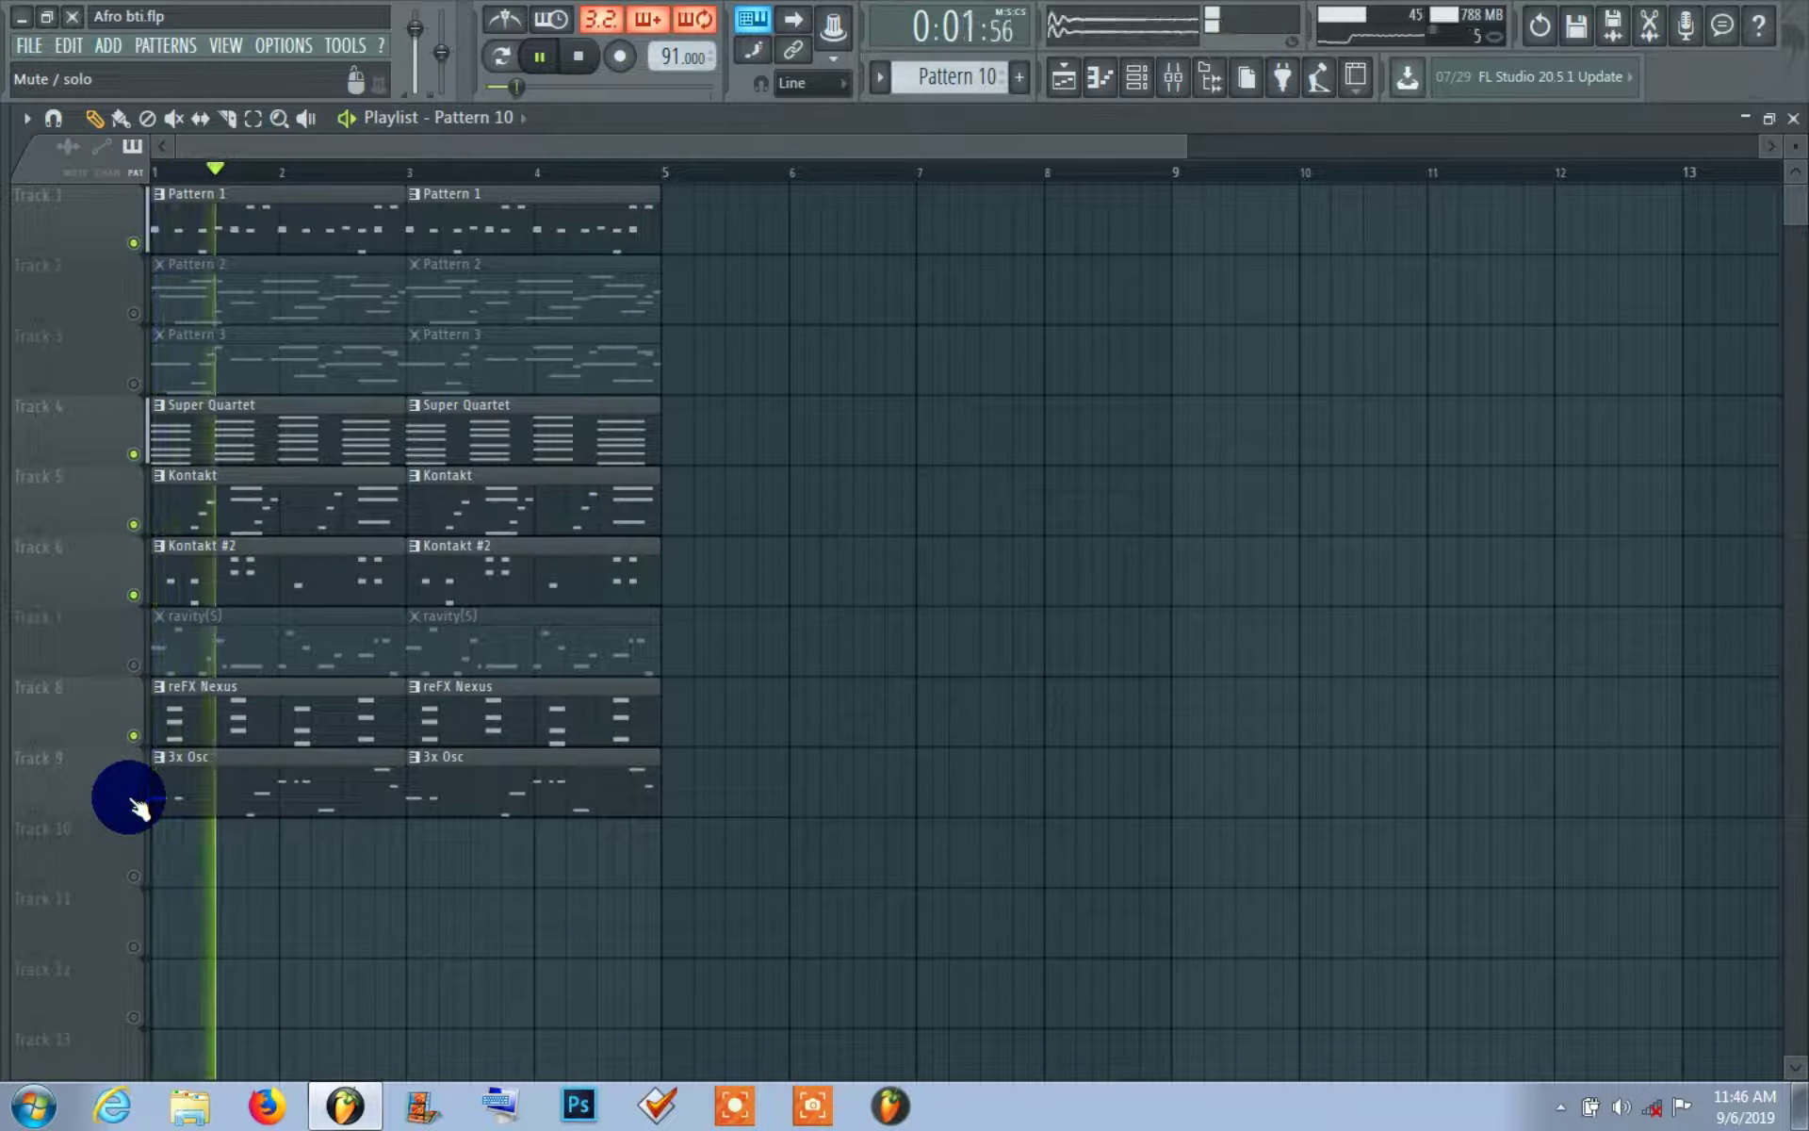
# - Unmute the Pattern 3 track and view that pattern's notes in the Channel rack while the arrangement plays
pyautogui.click(135, 383)
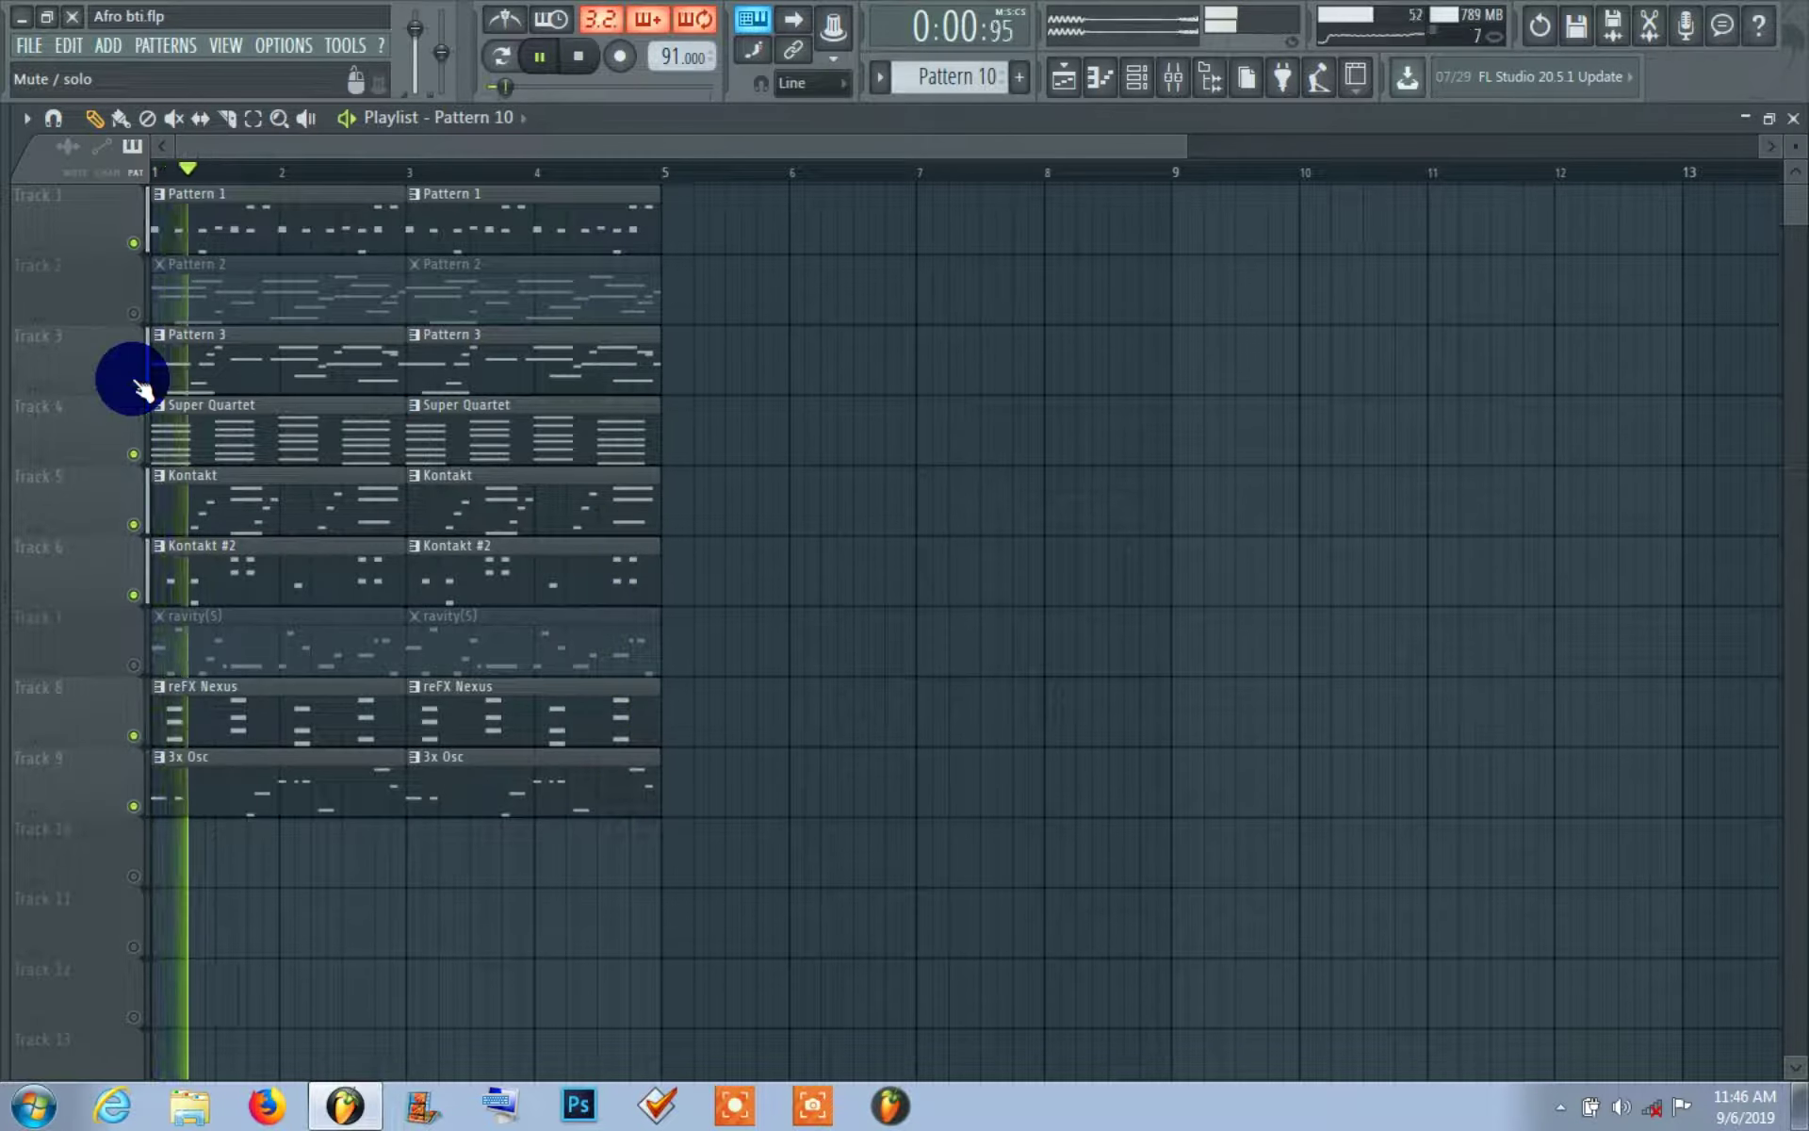
pyautogui.click(242, 347)
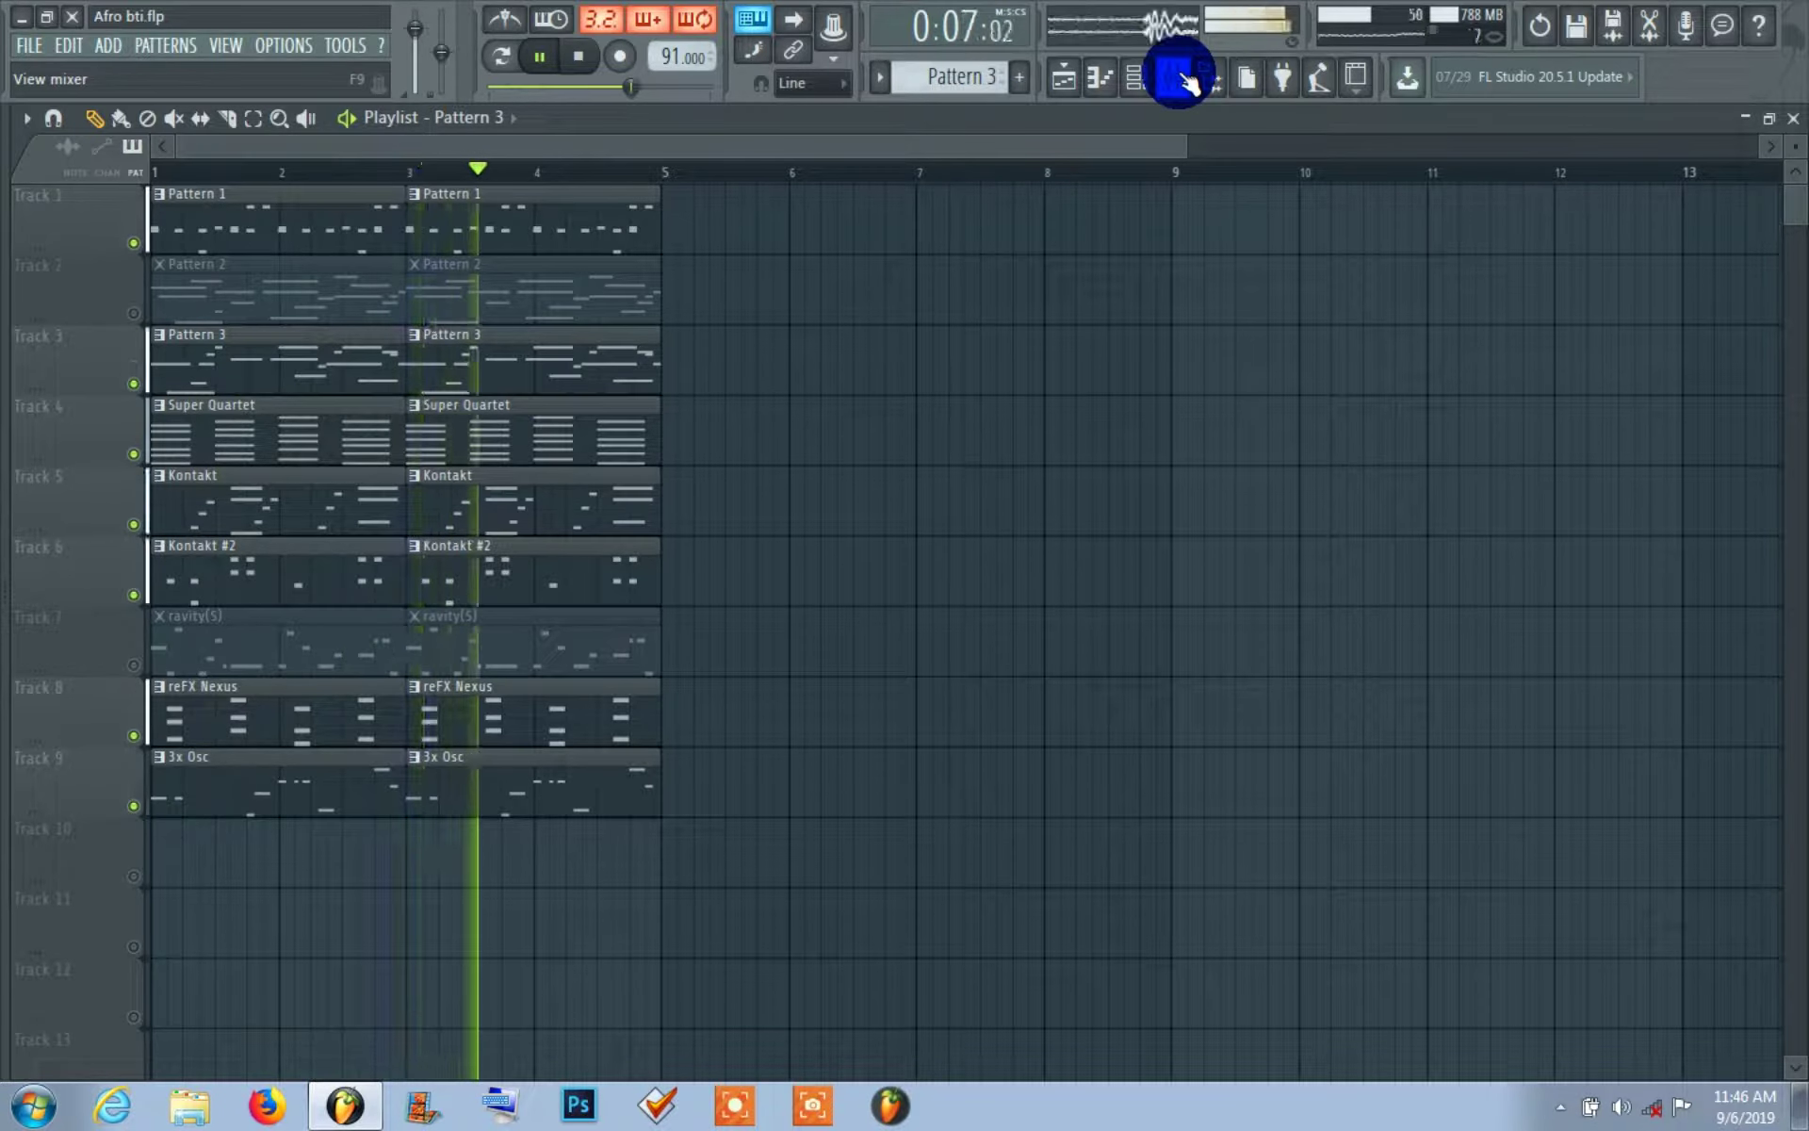
pyautogui.click(1135, 75)
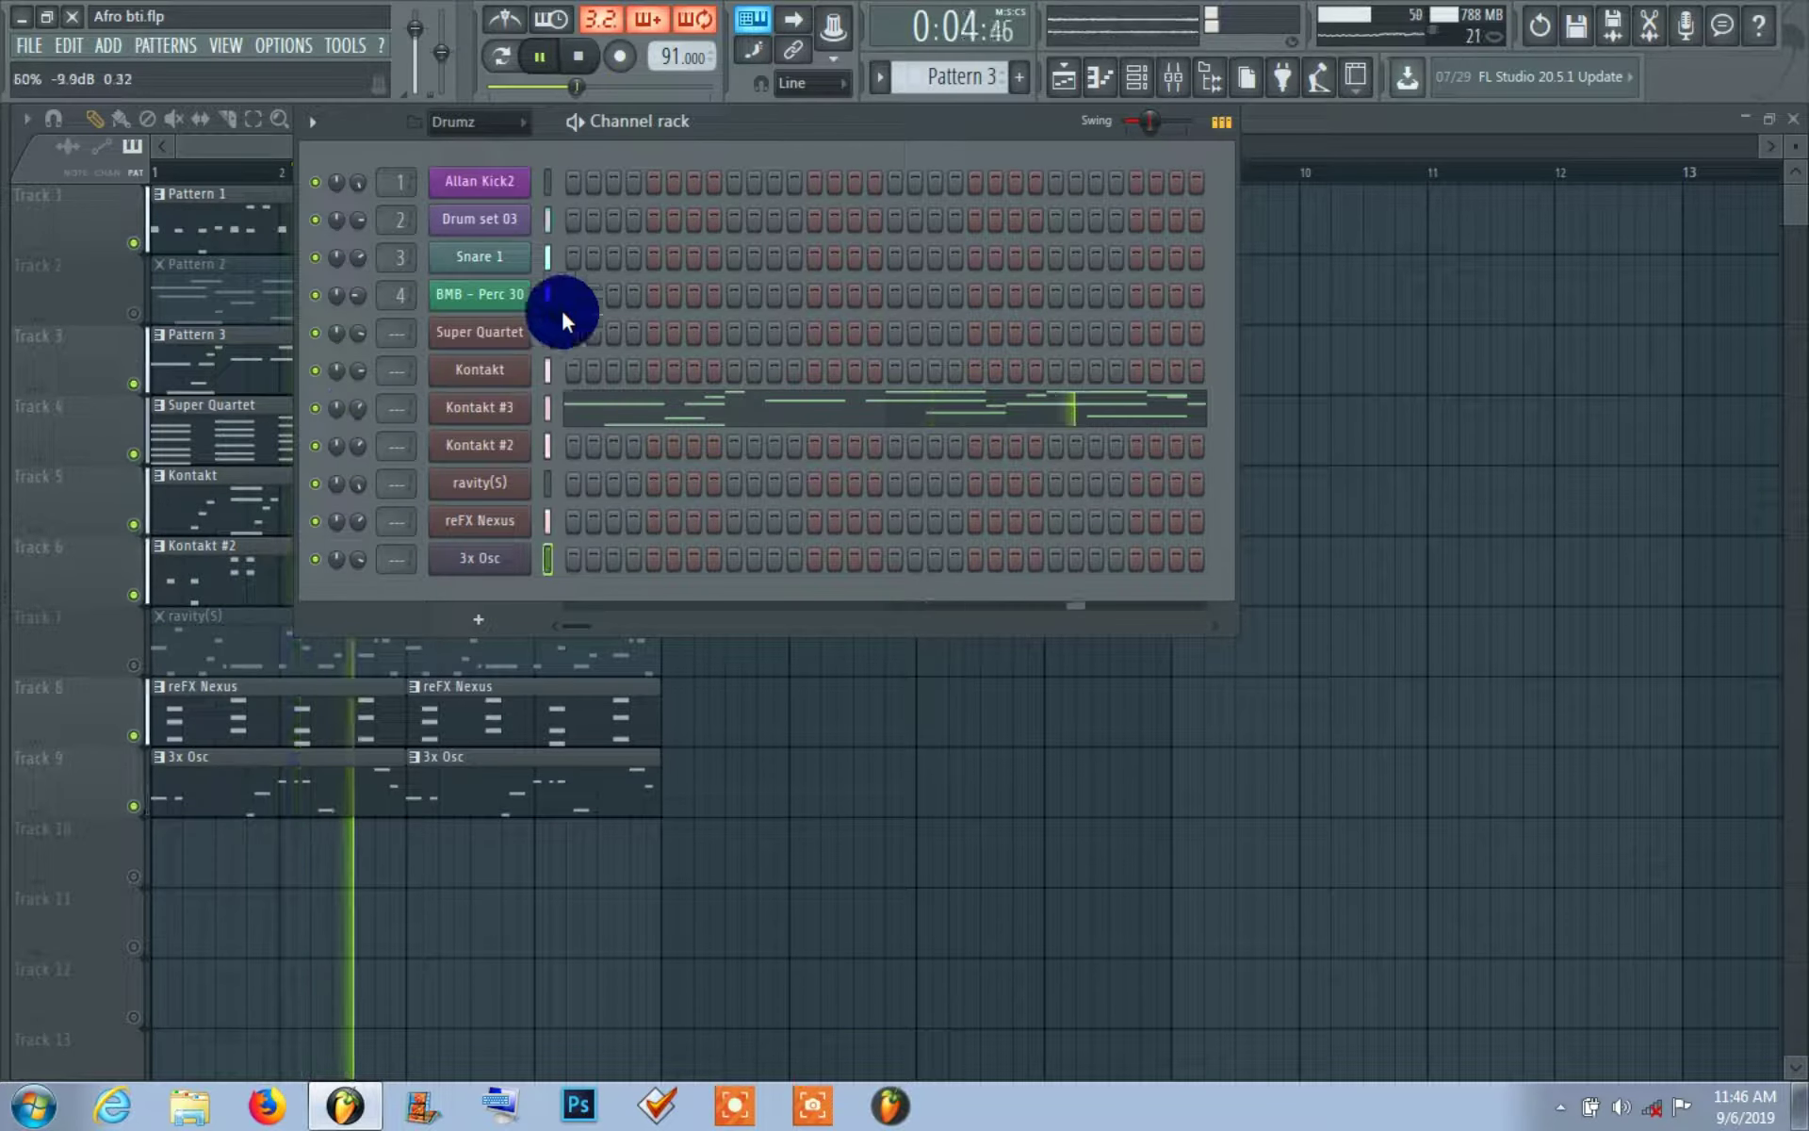
pyautogui.click(1150, 75)
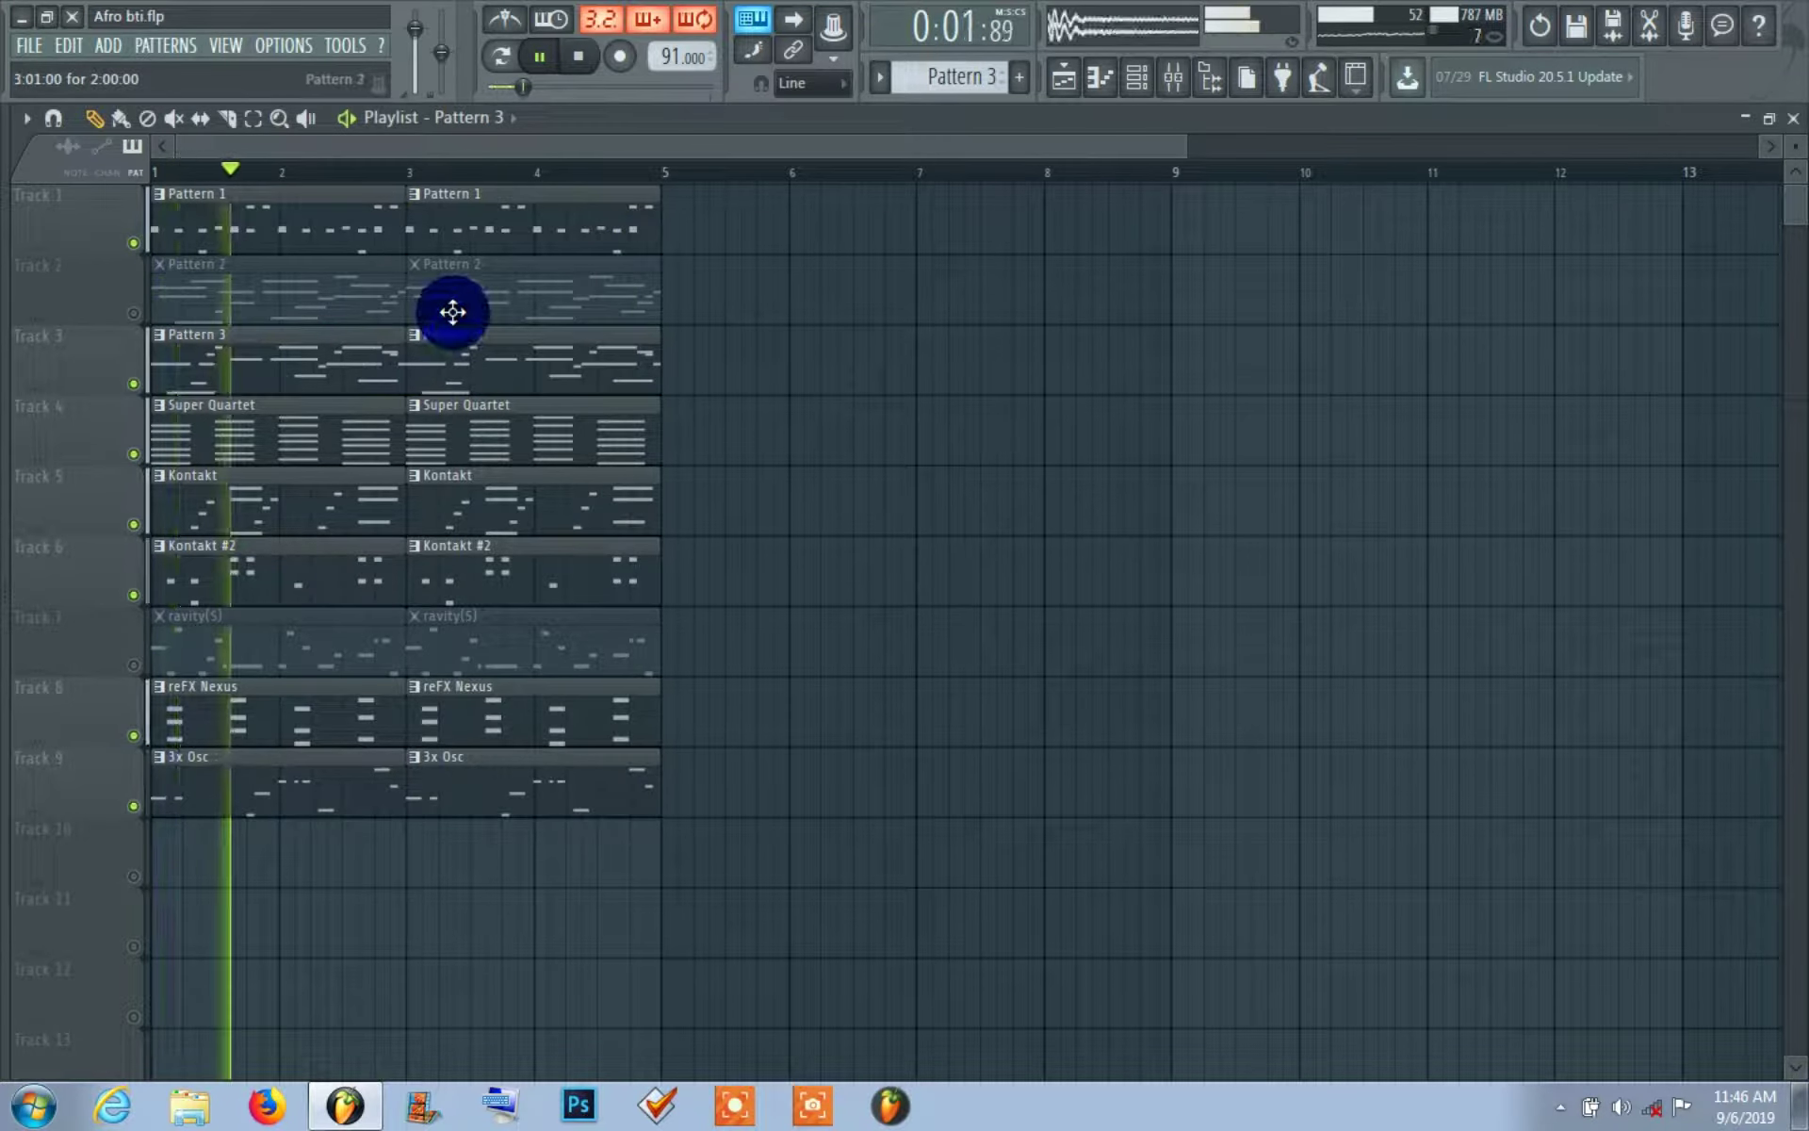
# - Select Pattern 1 and examine its drum channels in the Channel rack, returning to the Playlist
pyautogui.click(451, 239)
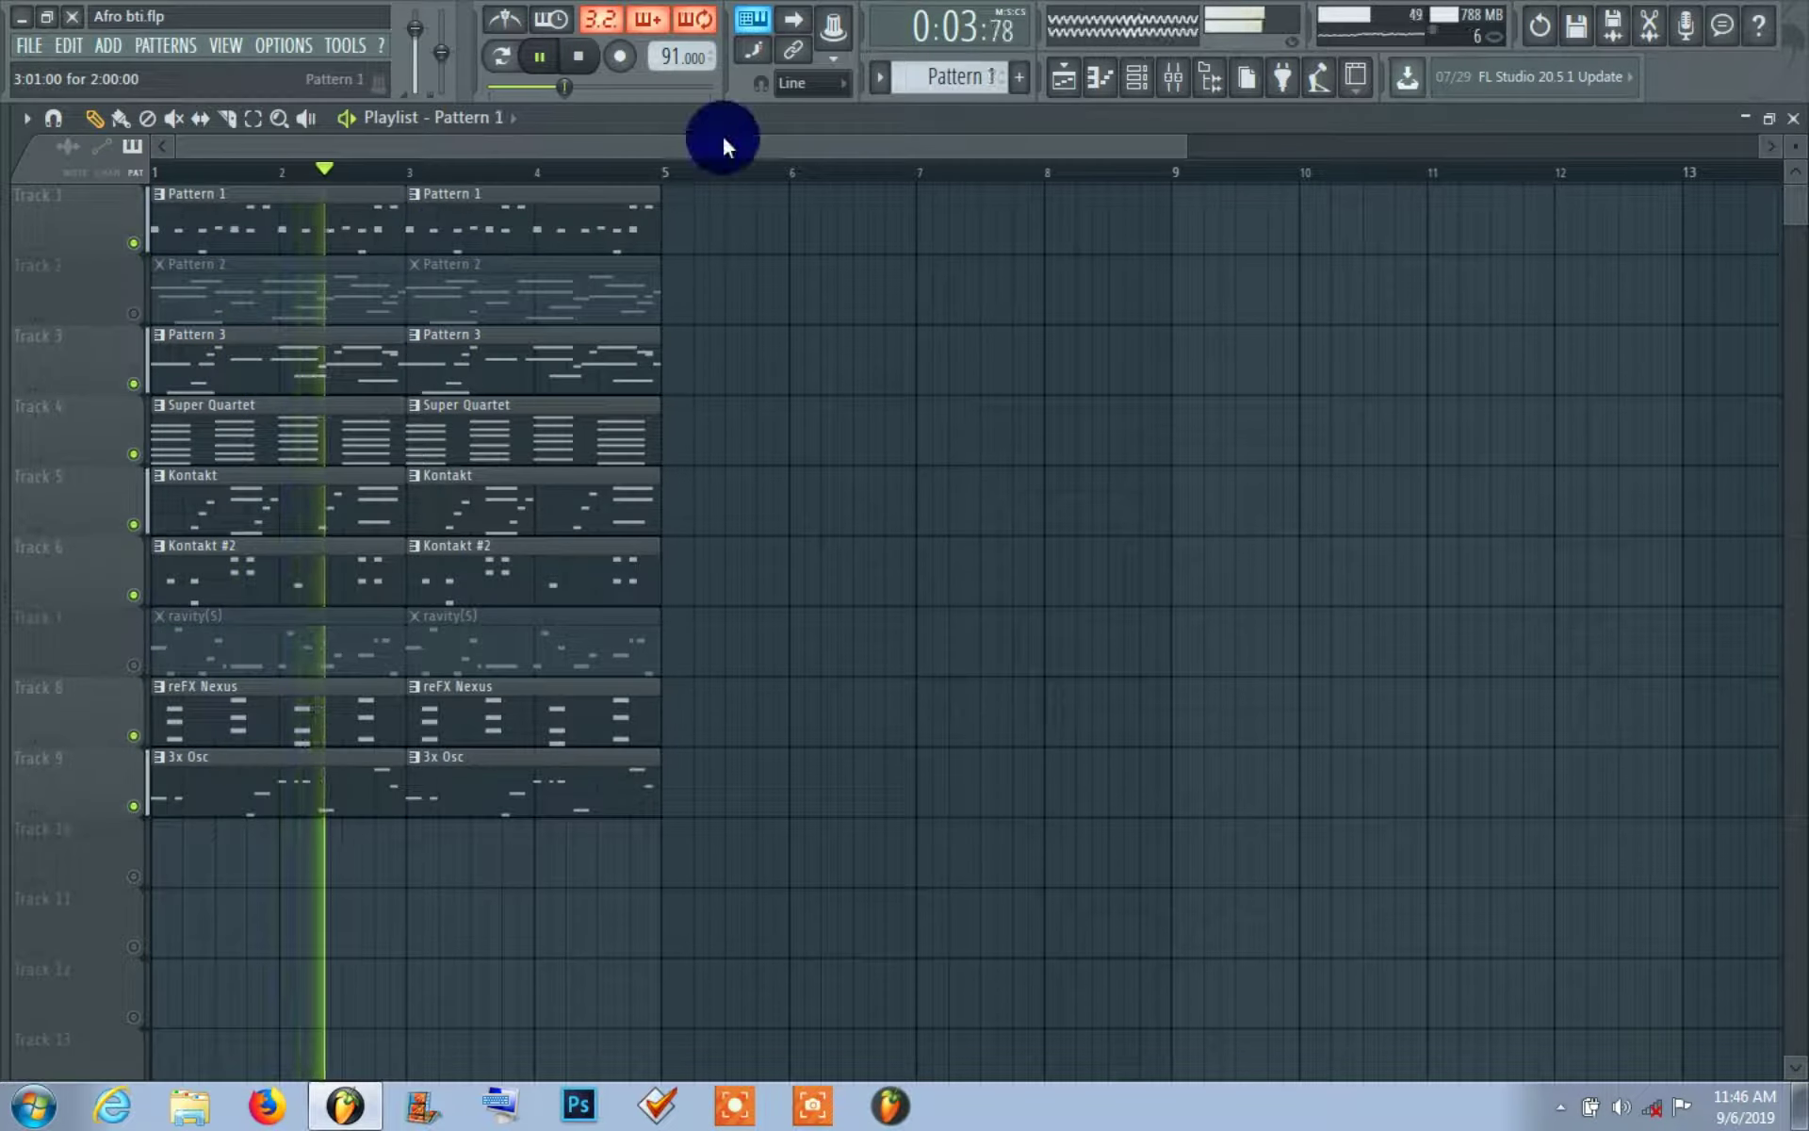
pyautogui.click(1144, 83)
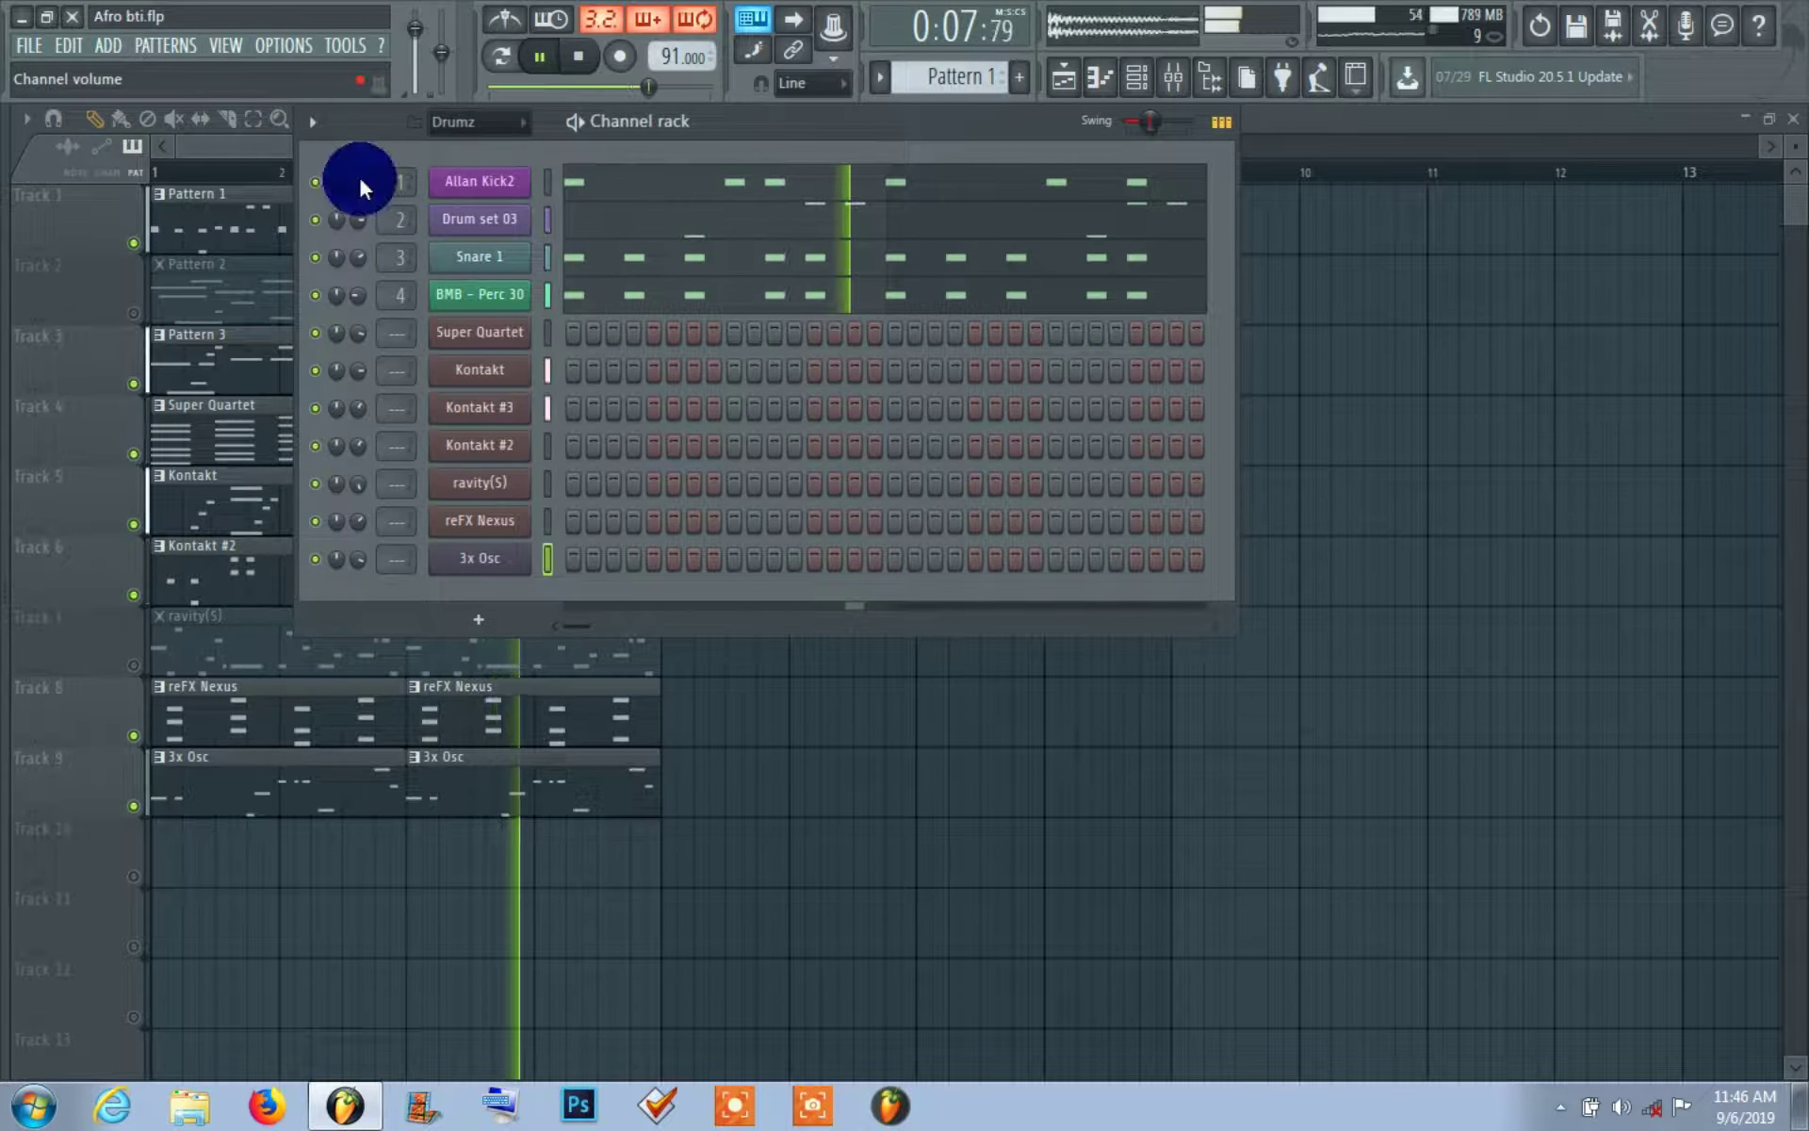
pyautogui.click(1144, 83)
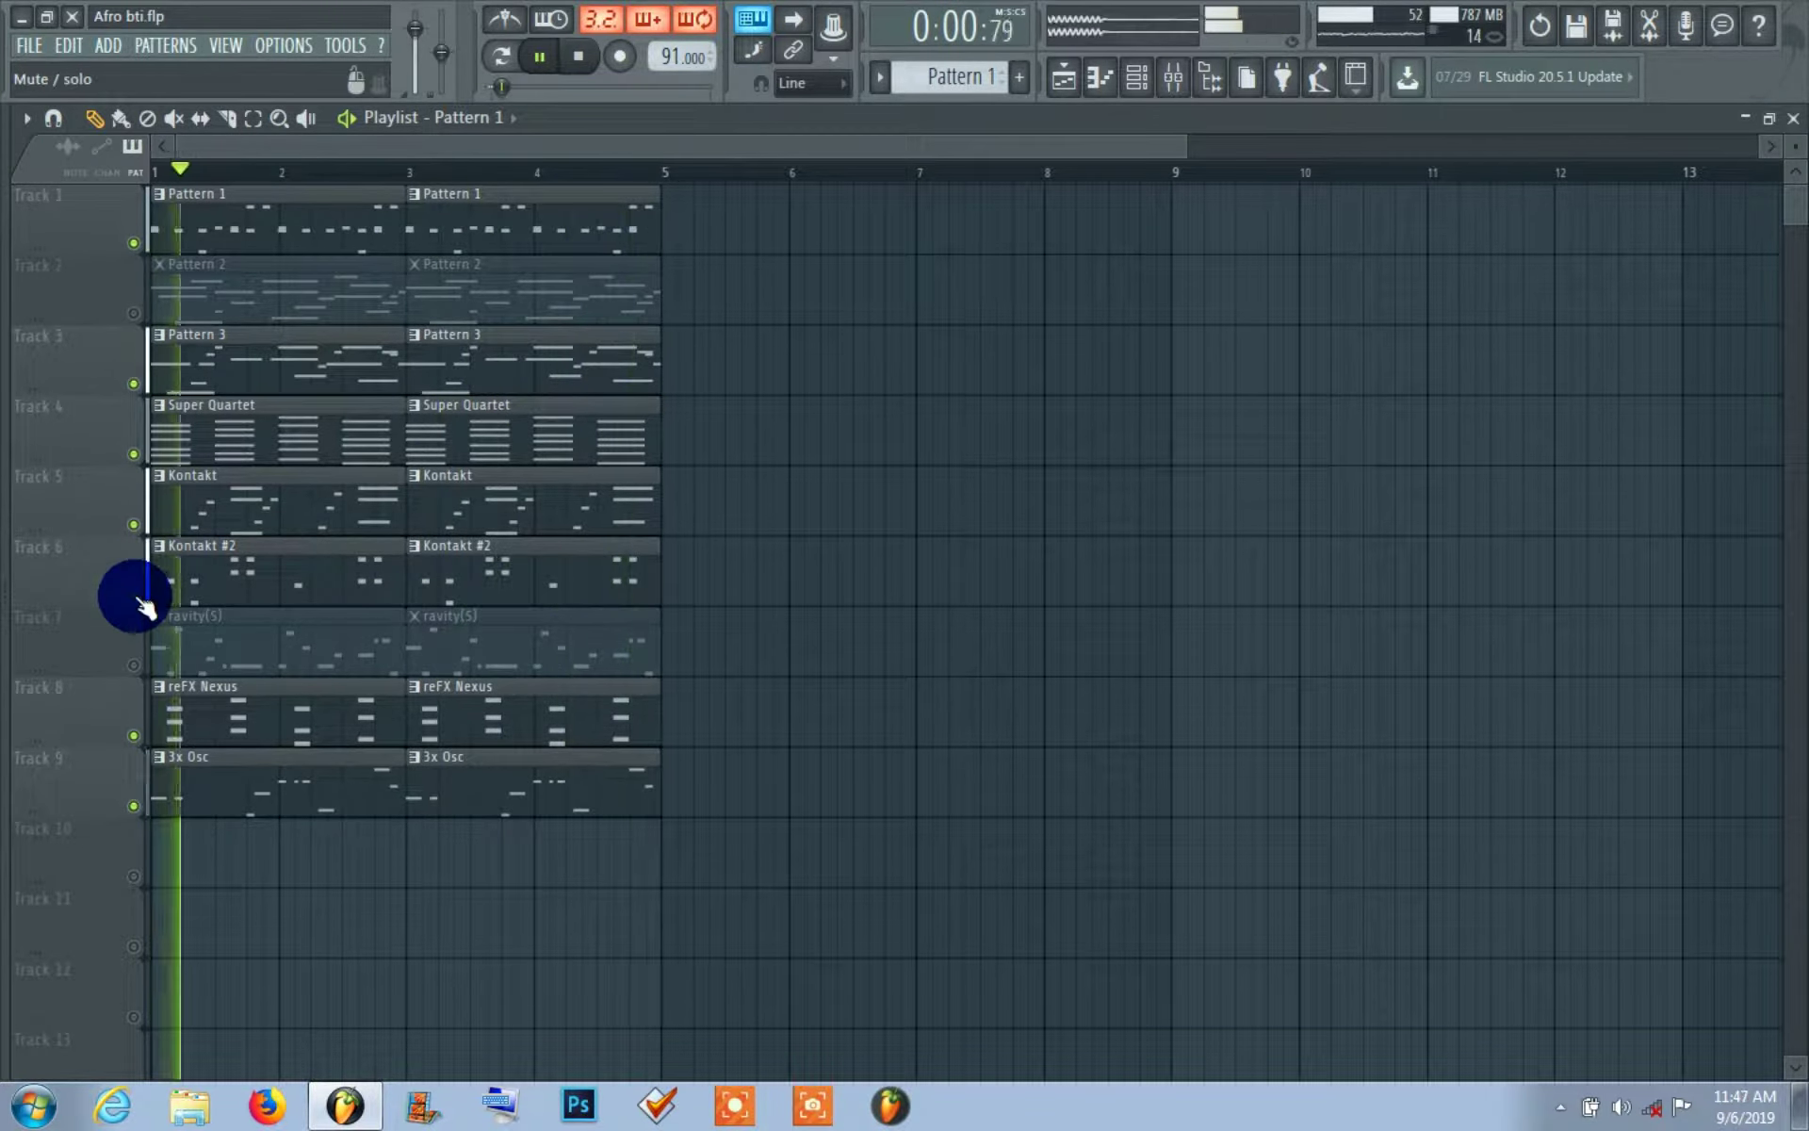
# - Audition the Pattern 2 track with and without Pattern 3, leaving both tracks muted
pyautogui.click(133, 314)
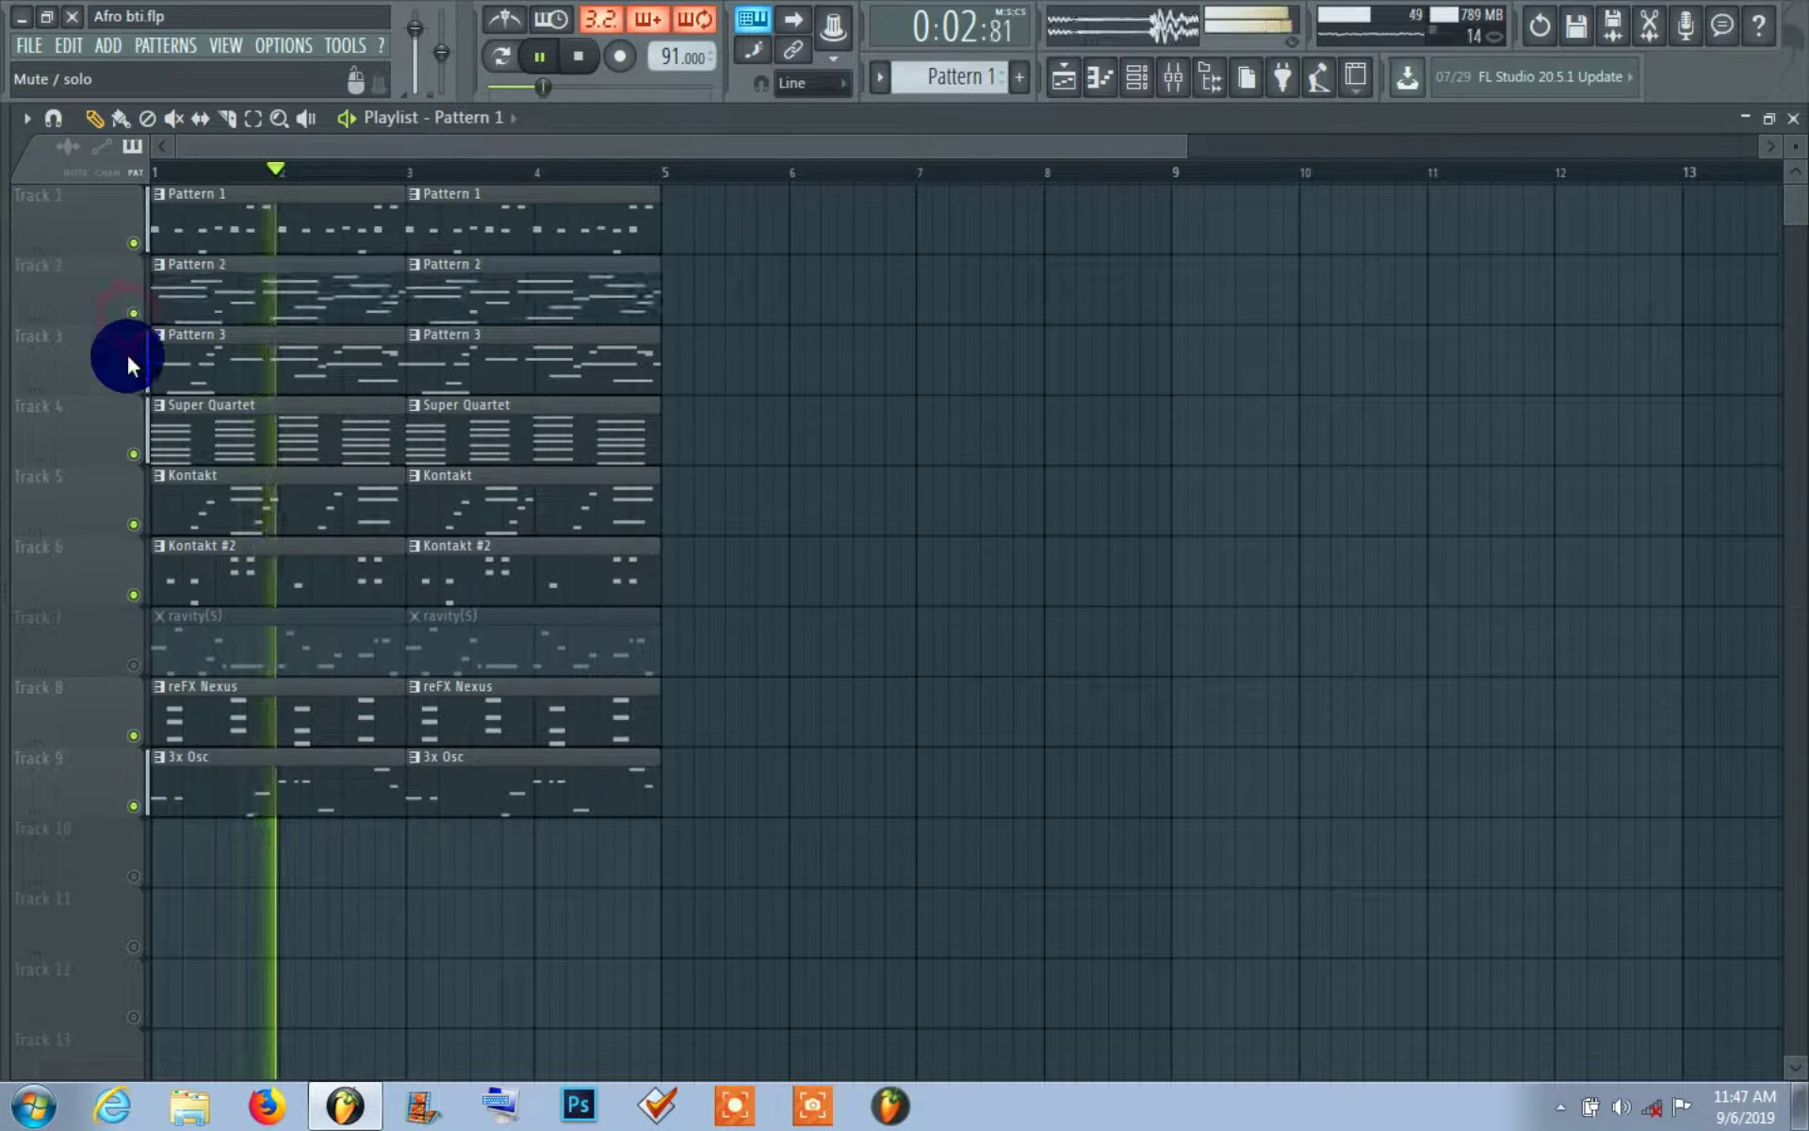
pyautogui.click(134, 384)
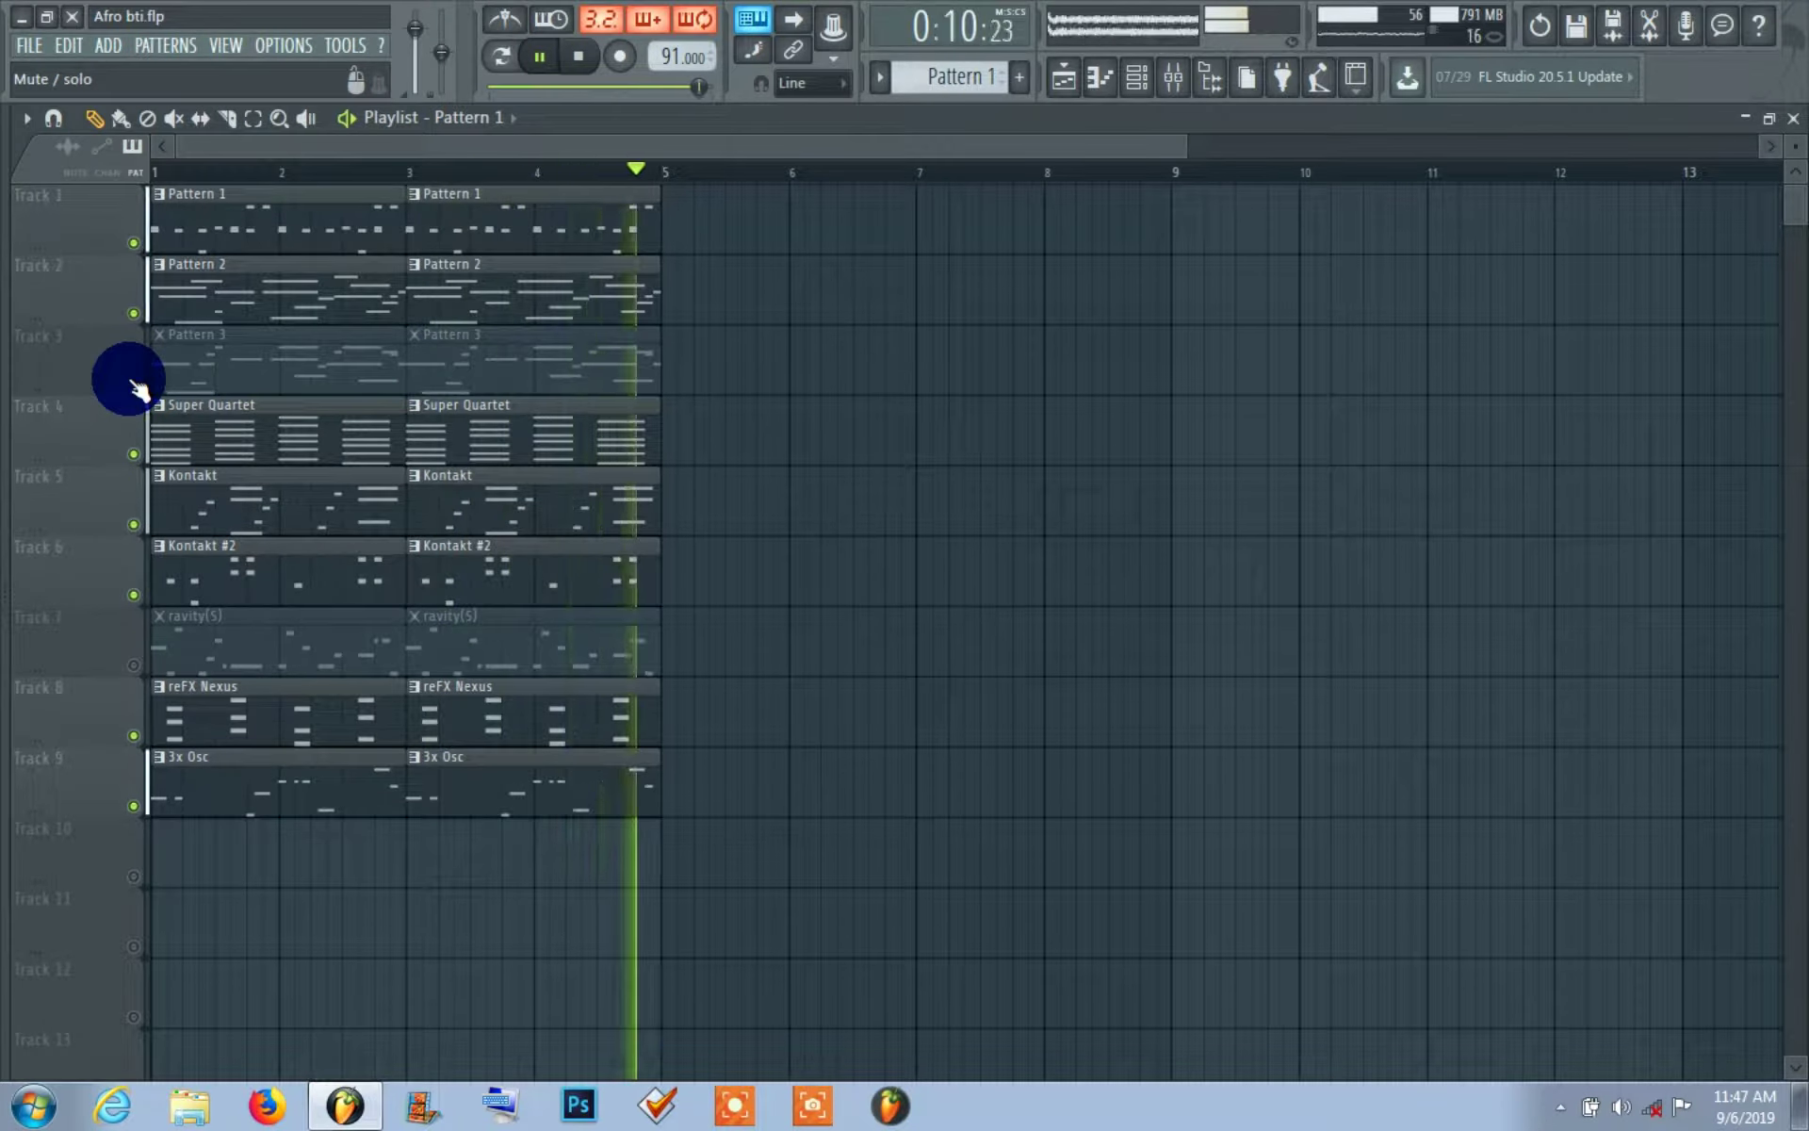
pyautogui.click(133, 314)
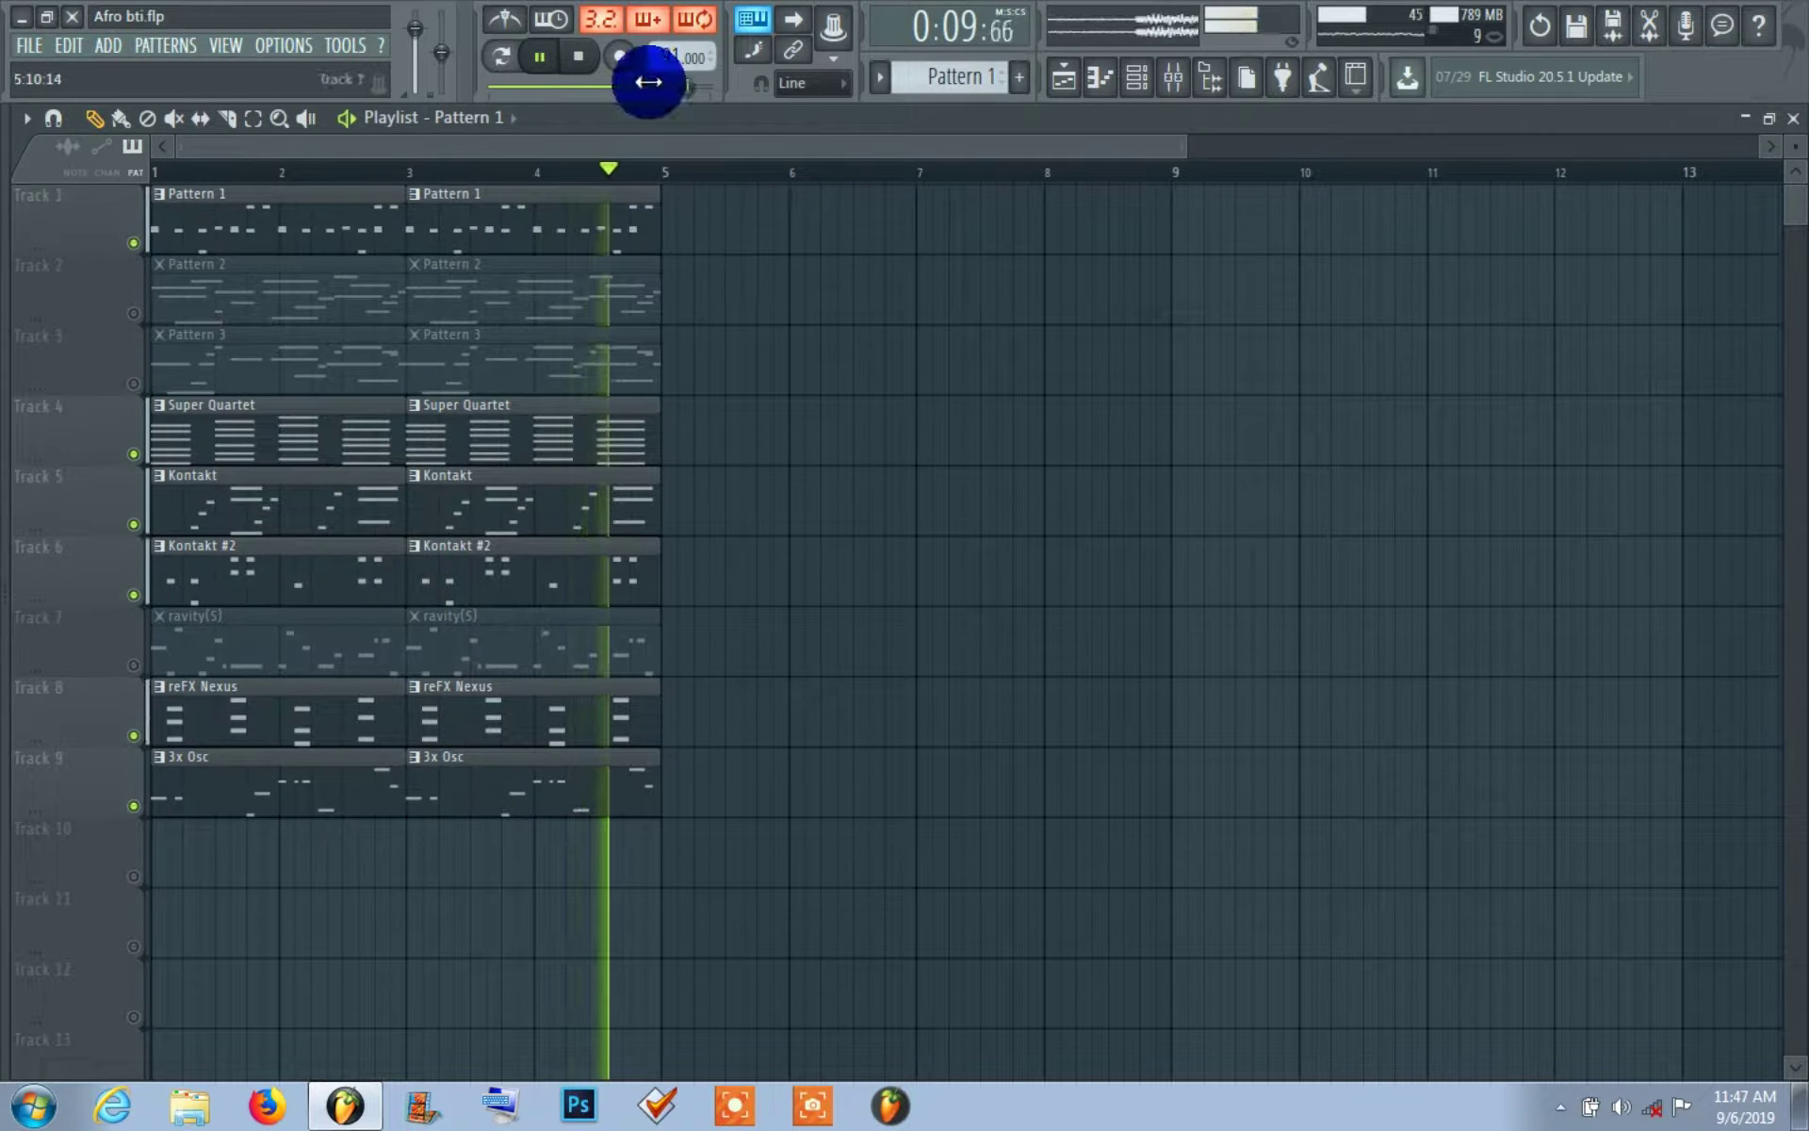
# - Place the Msay Audio Logo sample from the browser at the start of Track 10 and slightly raise its time-stretching pitch
pyautogui.moveTo(13, 189); pyautogui.dragTo(111, 193)
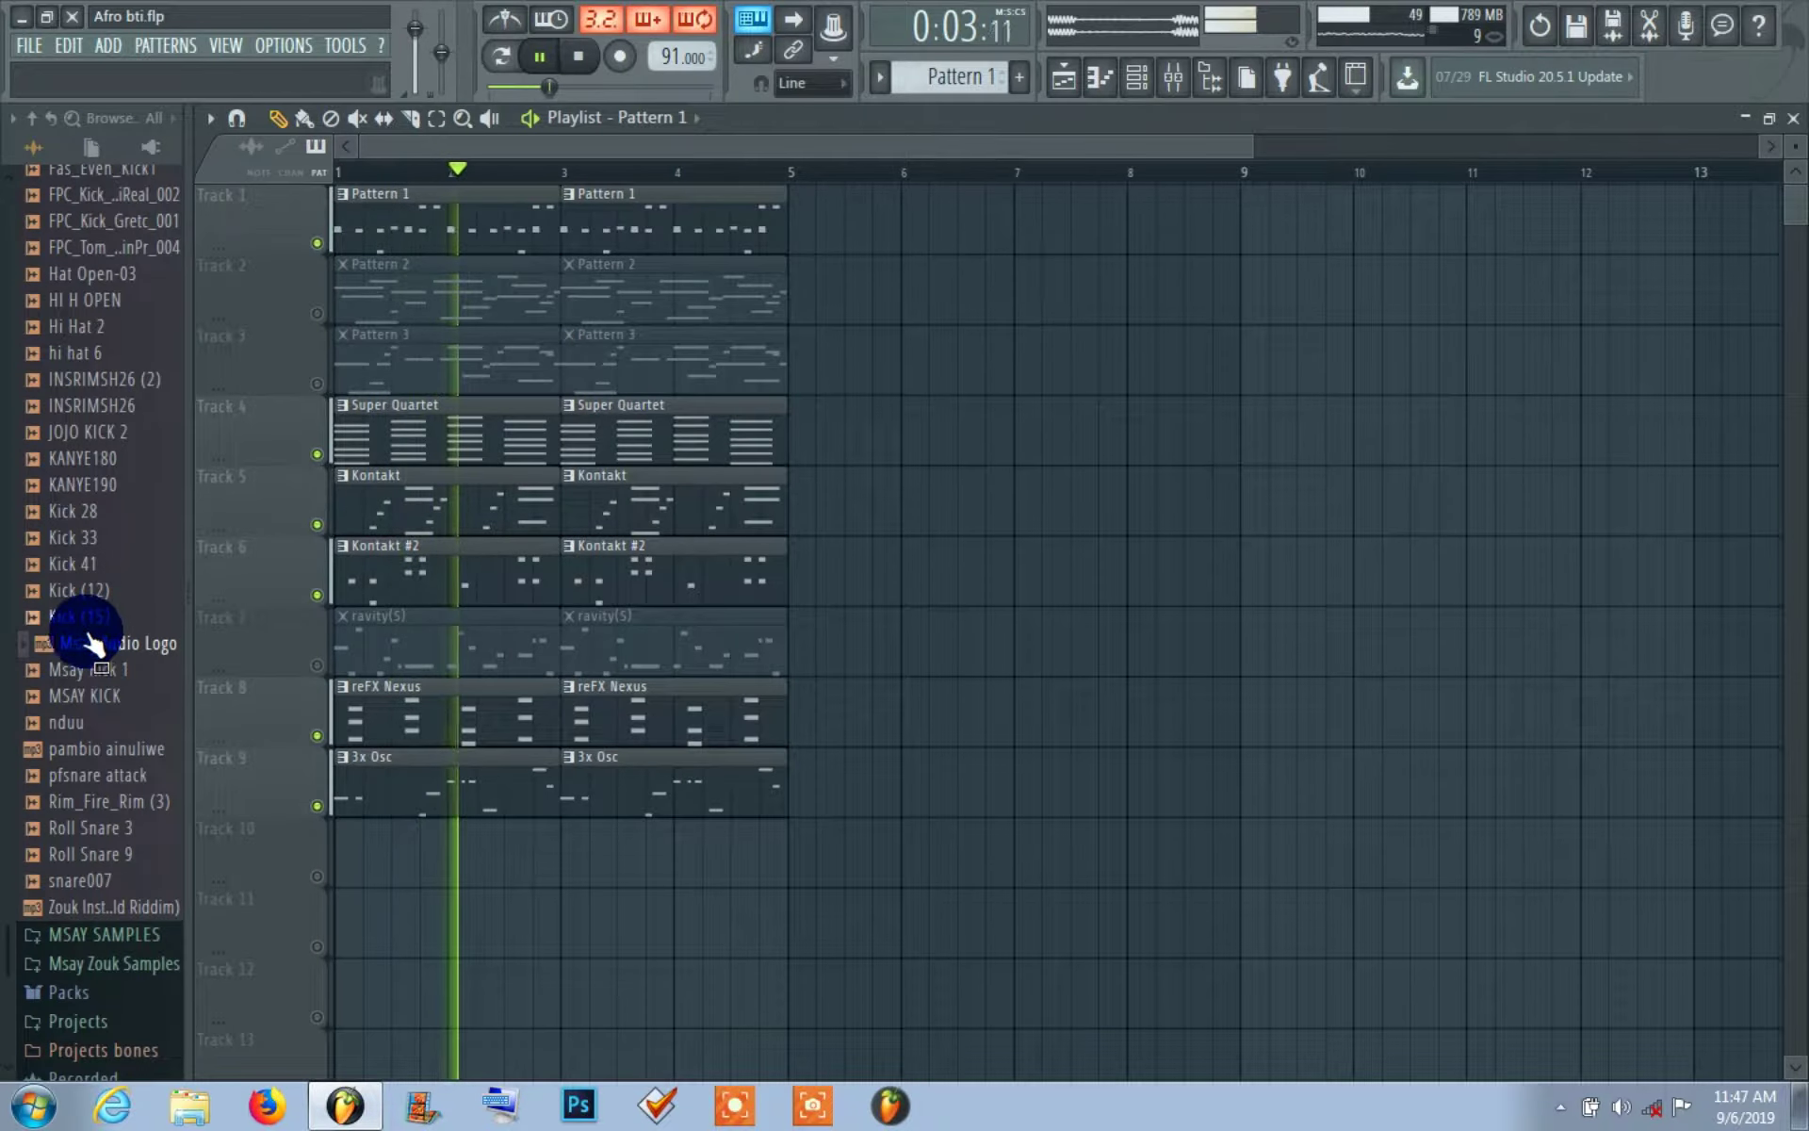
pyautogui.moveTo(83, 642); pyautogui.dragTo(331, 861)
pyautogui.doubleClick(380, 844)
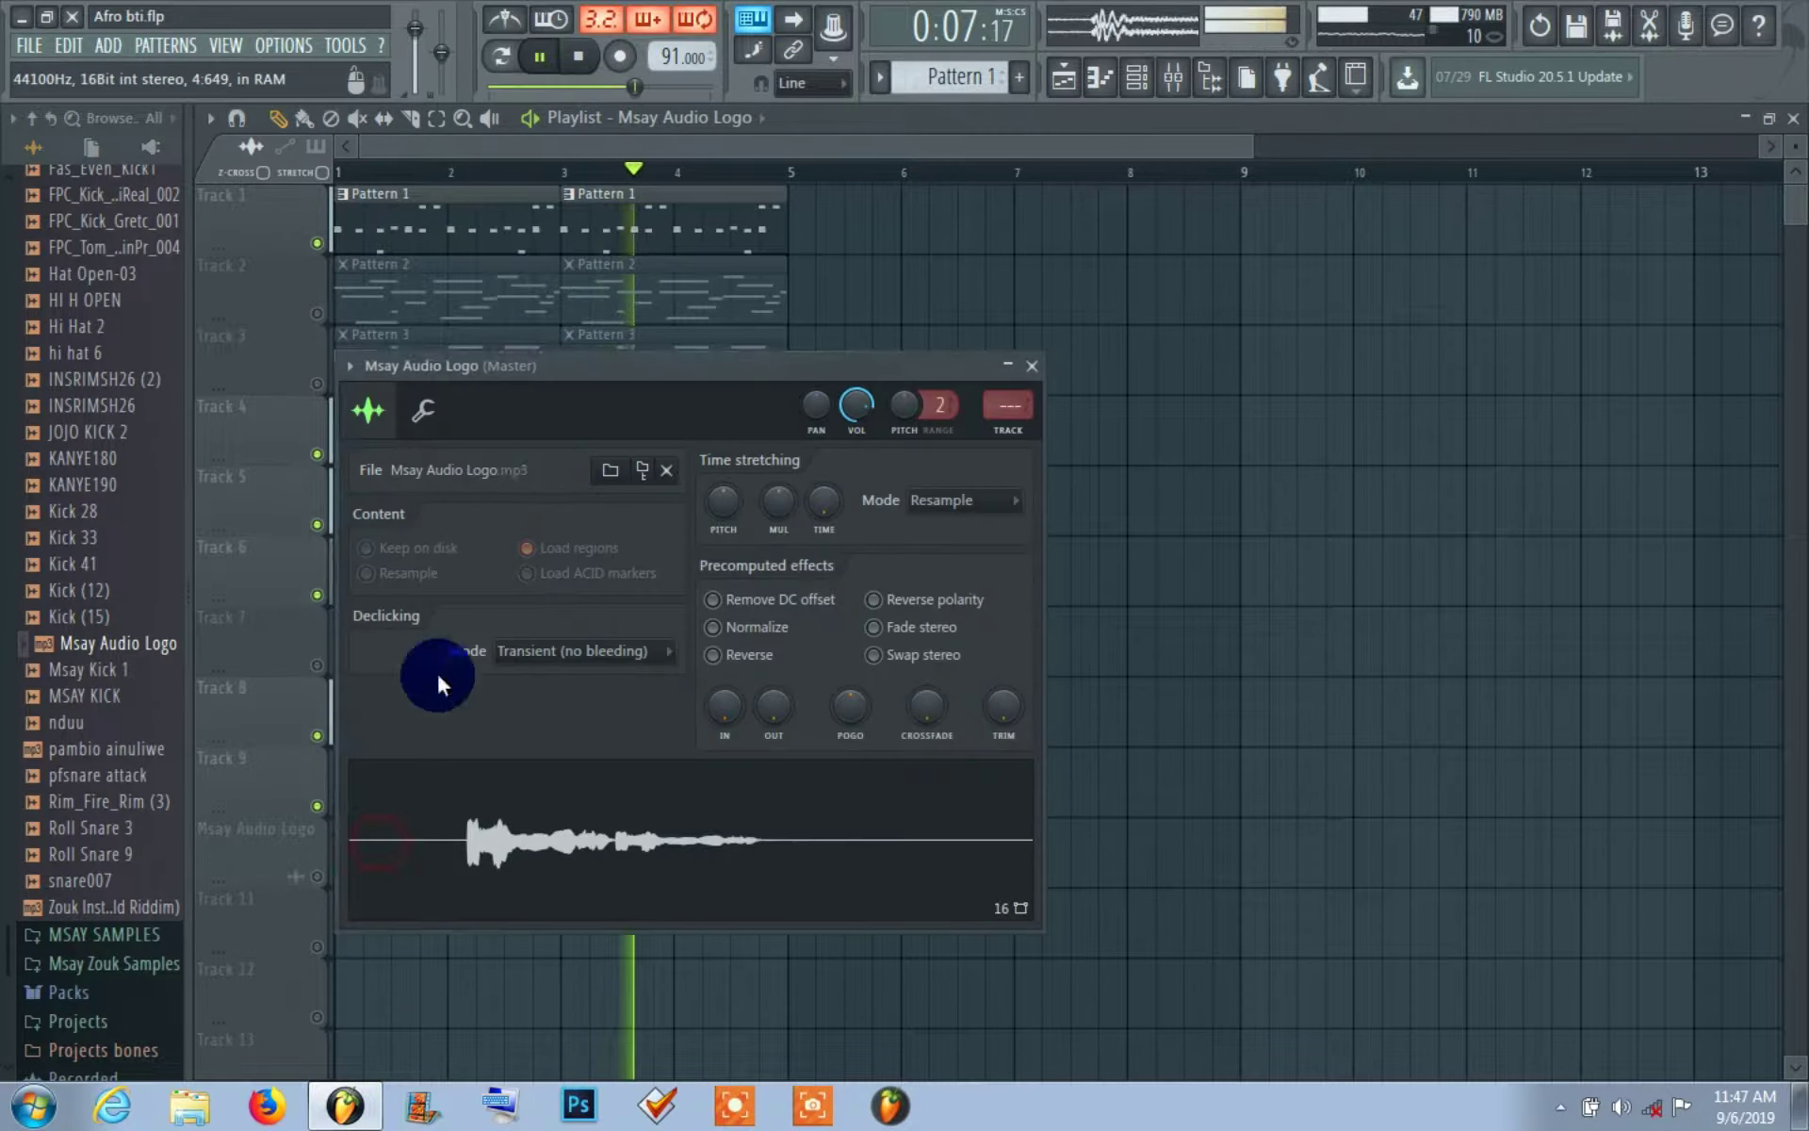
pyautogui.moveTo(723, 500); pyautogui.dragTo(723, 490)
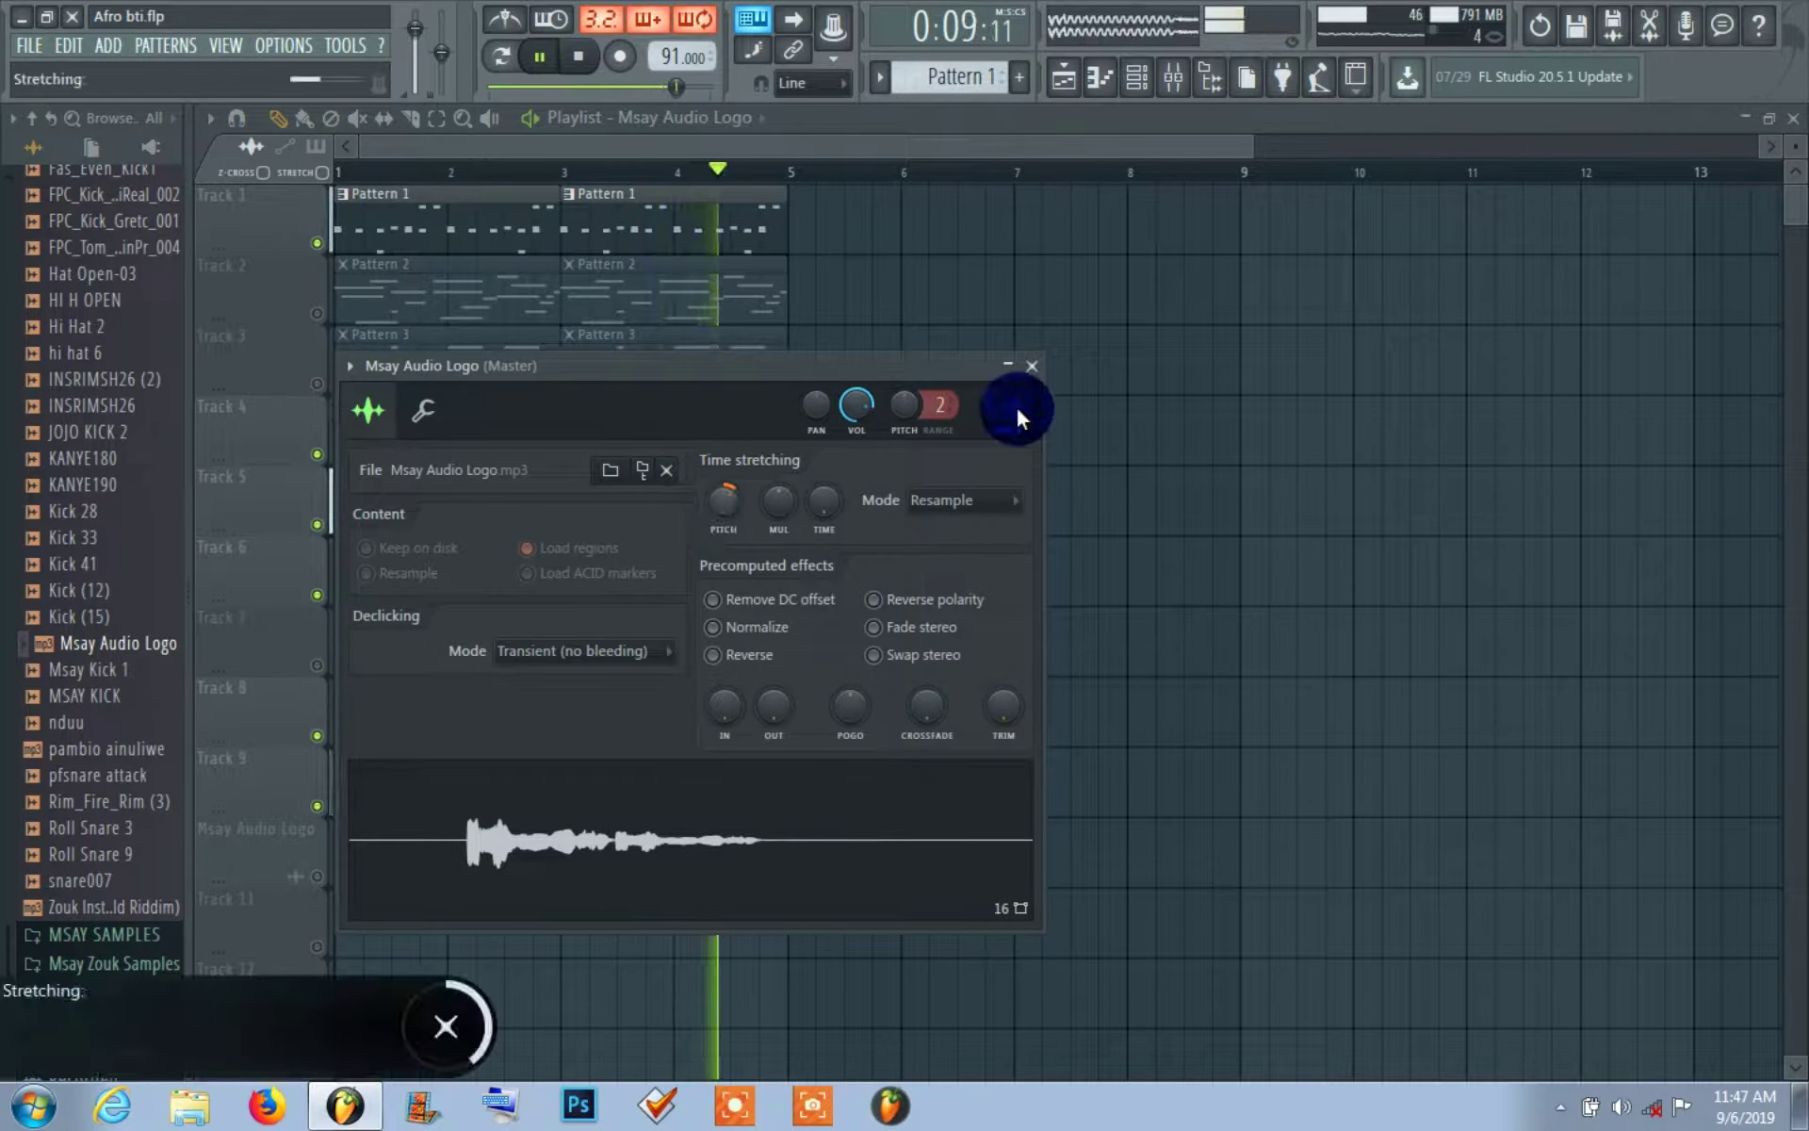
pyautogui.click(1032, 366)
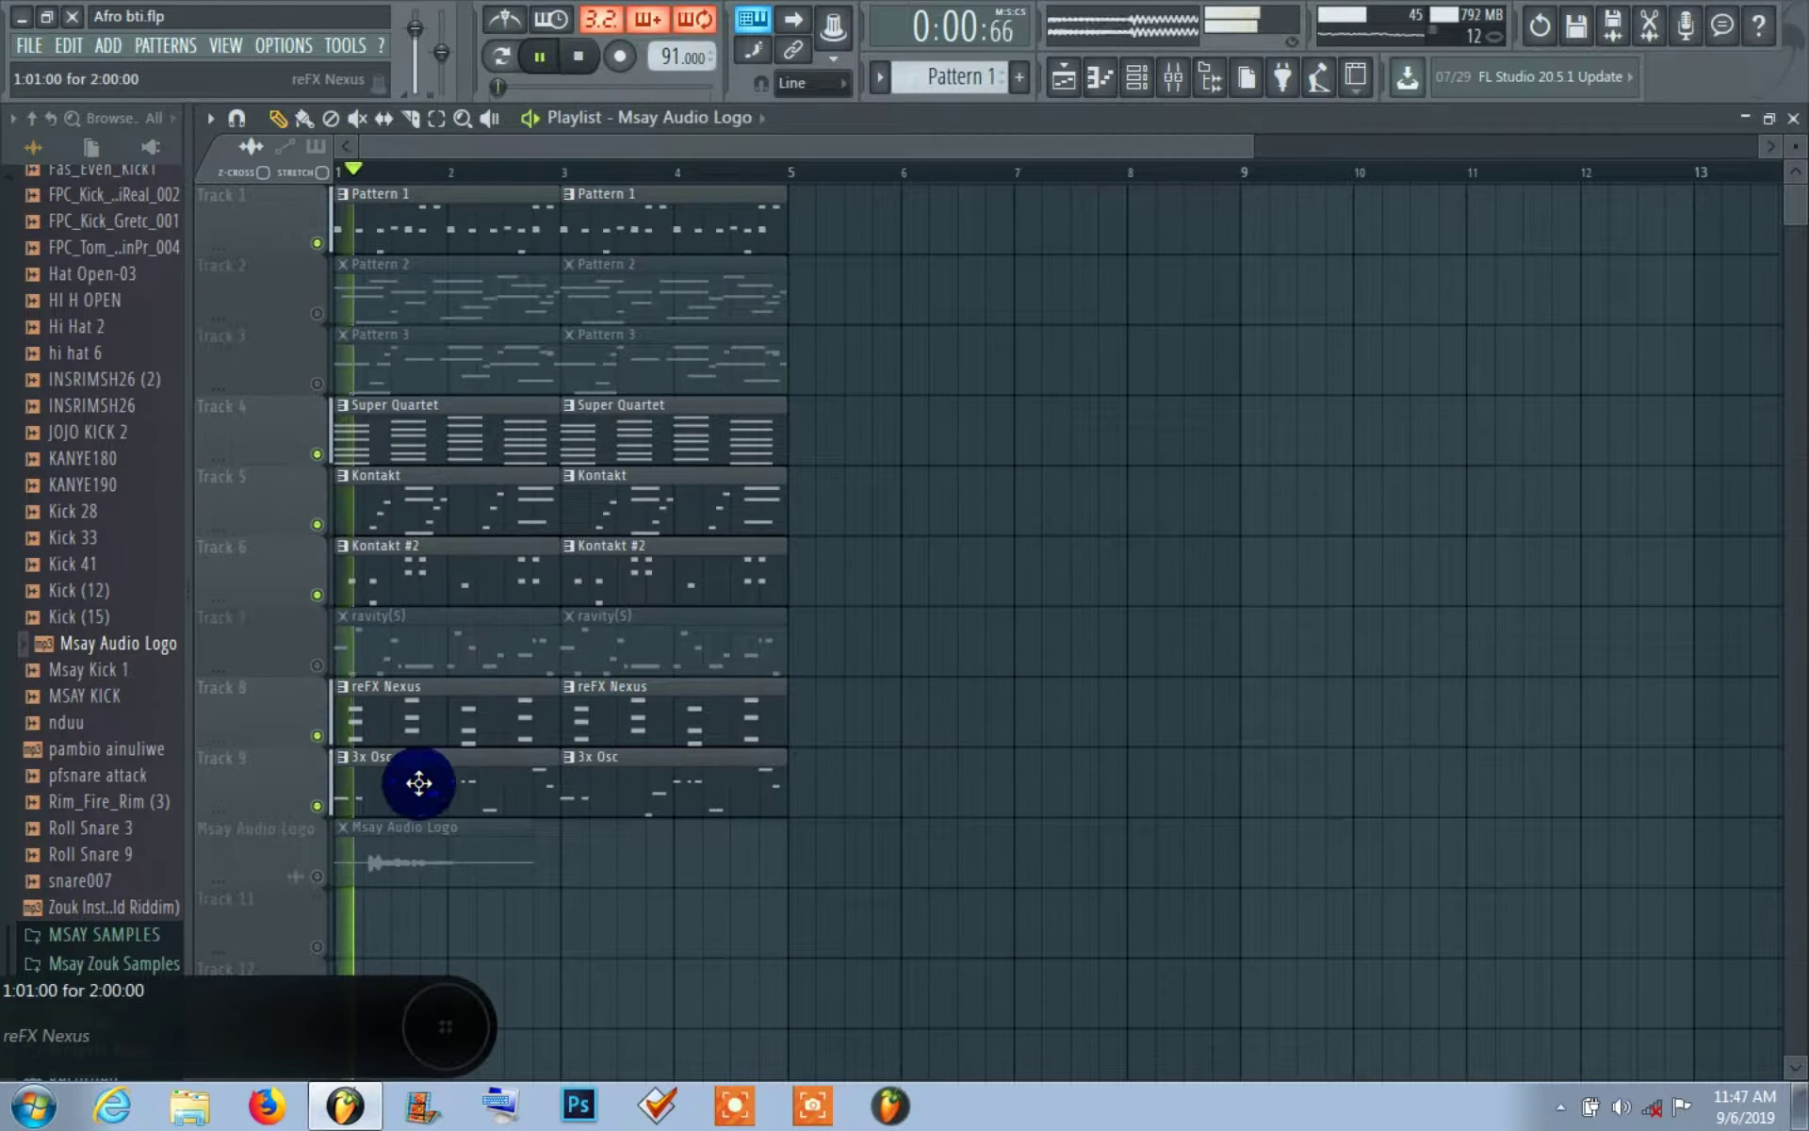
# - Unmute the Msay Audio Logo track, listen to the arrangement with it, and stop playback
pyautogui.click(317, 876)
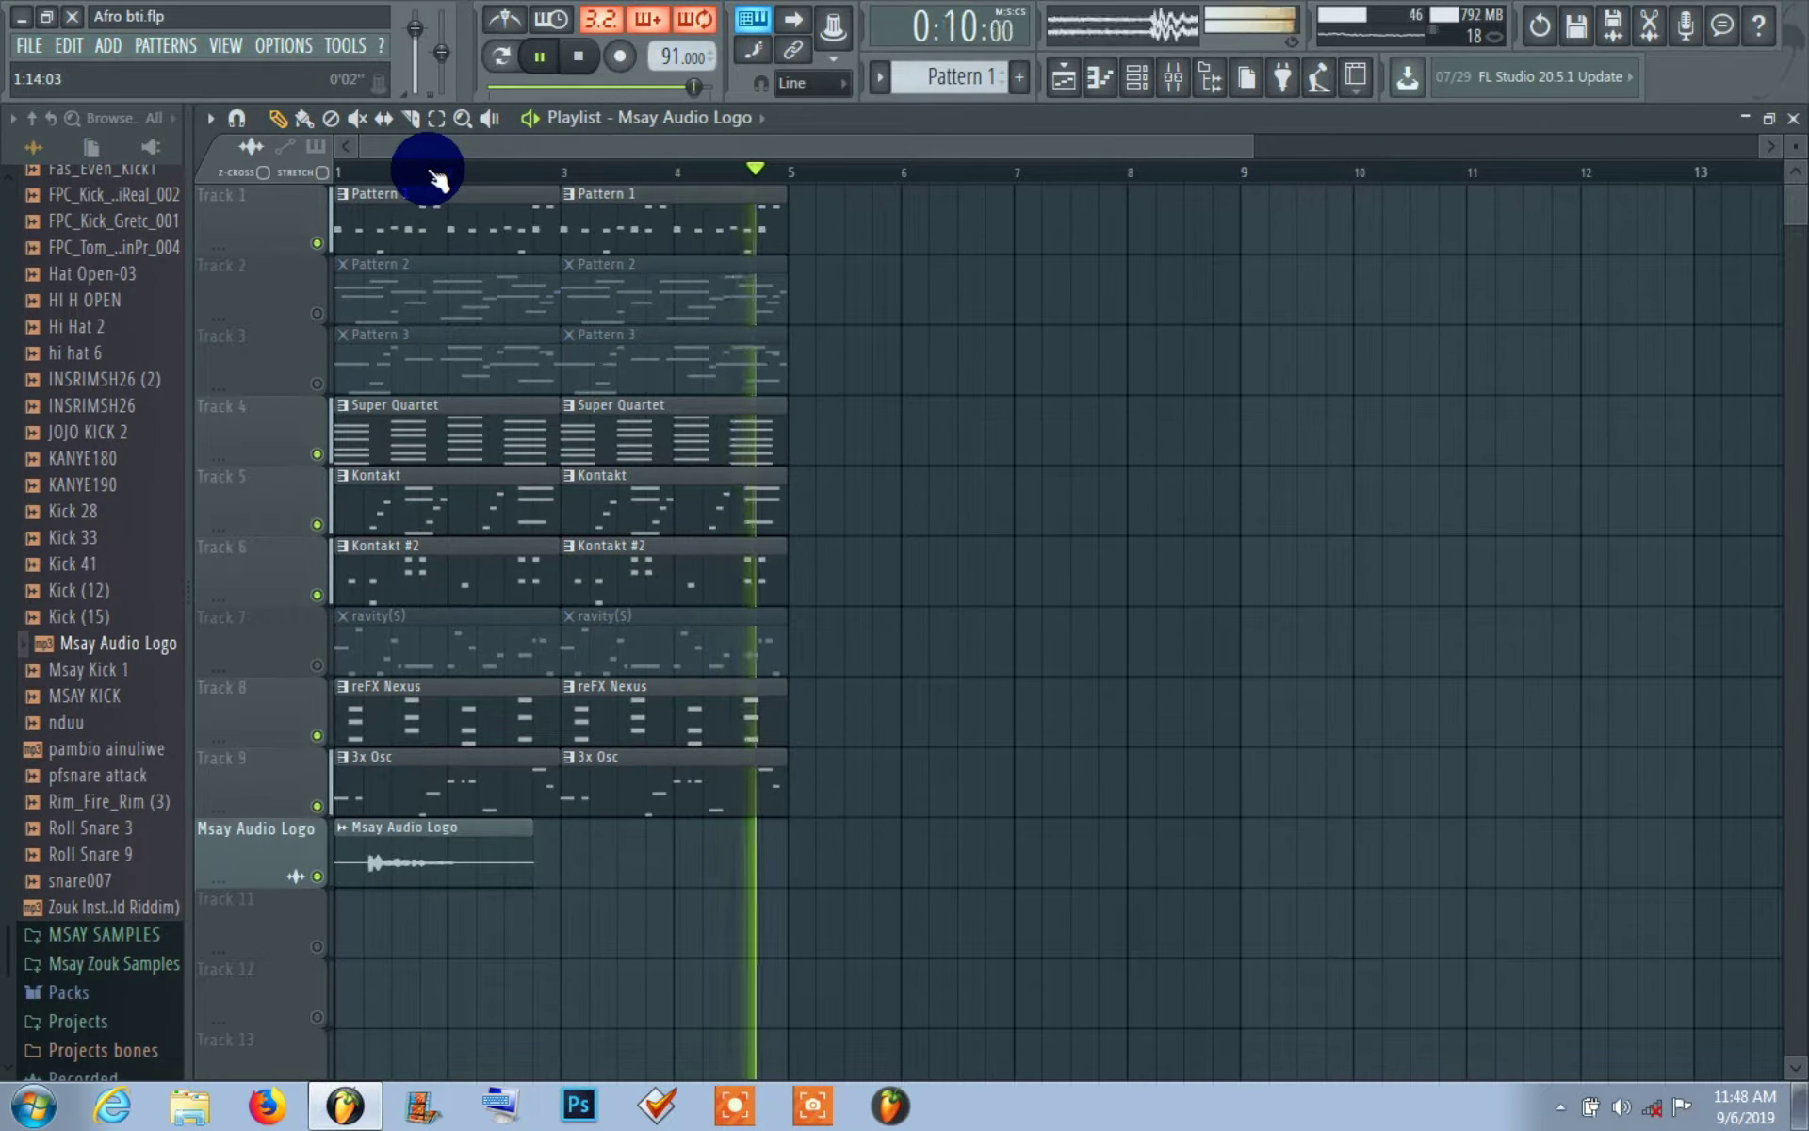
pyautogui.press('space')
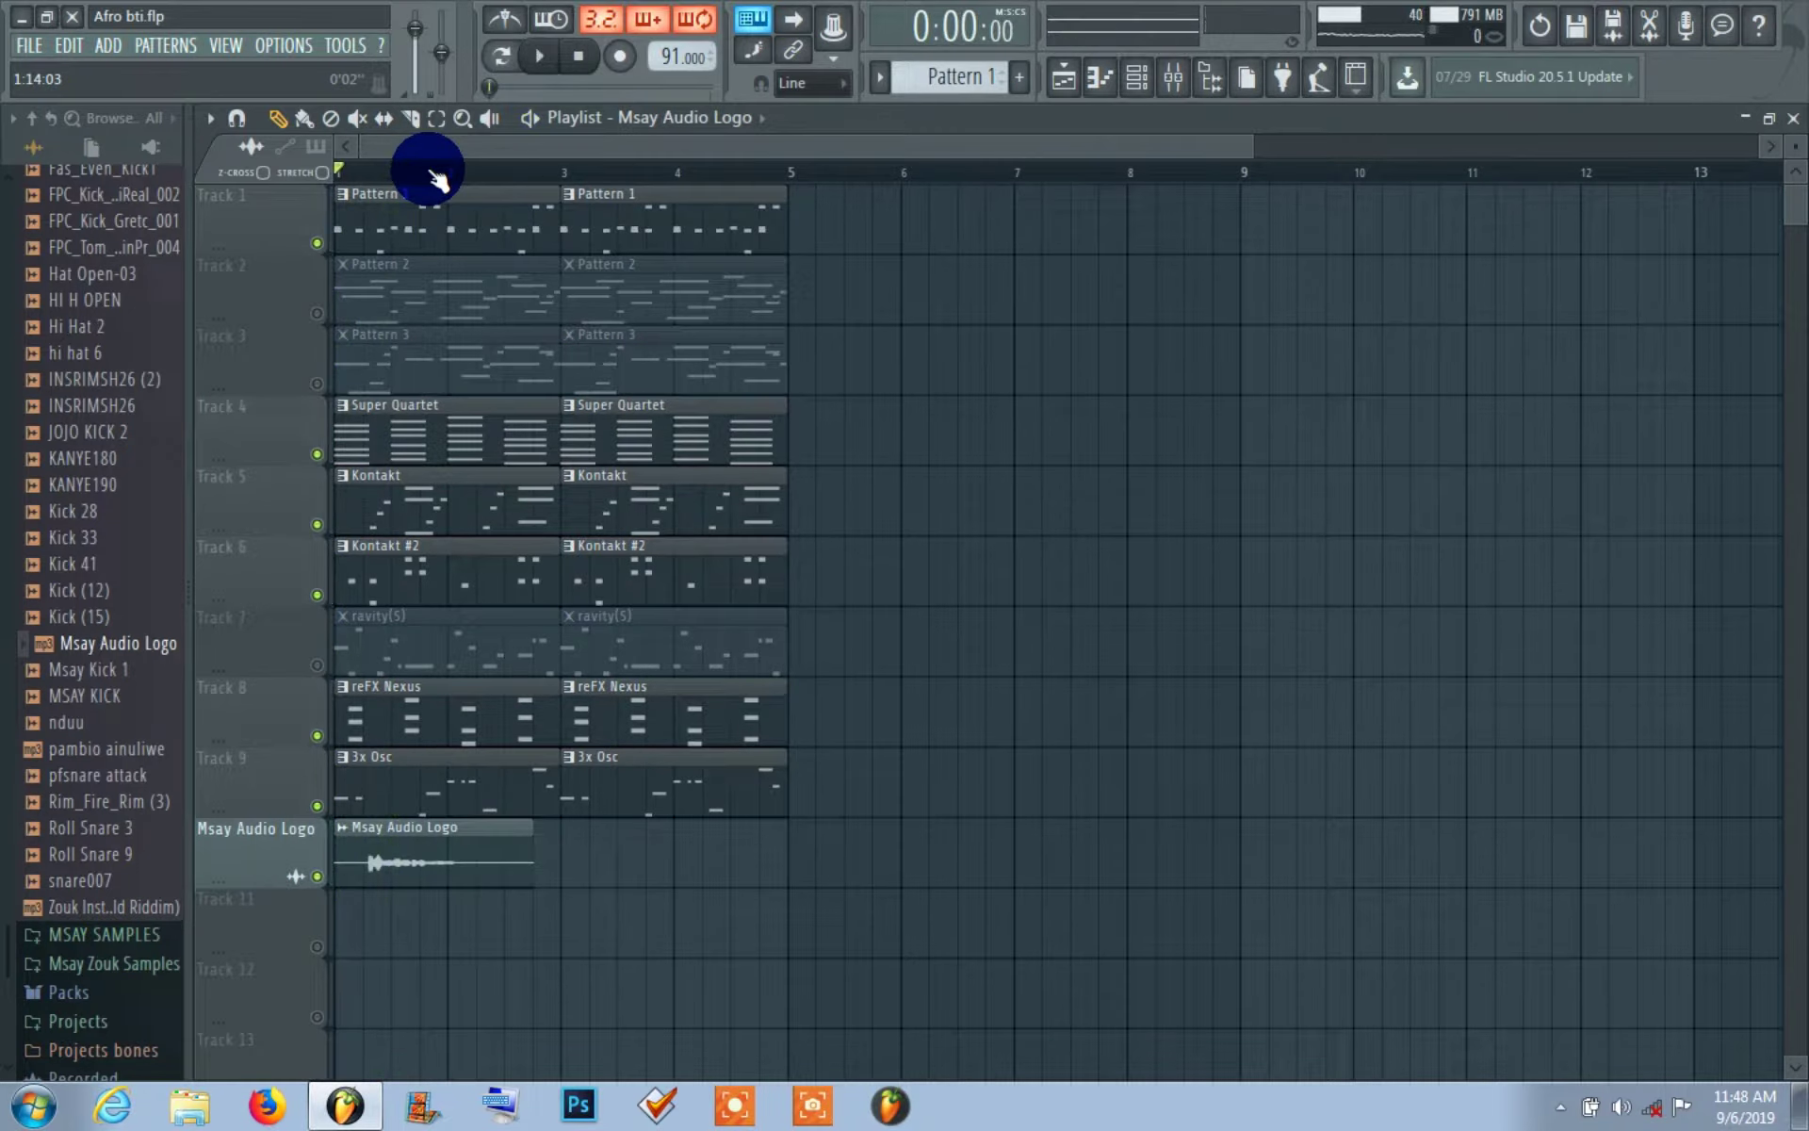